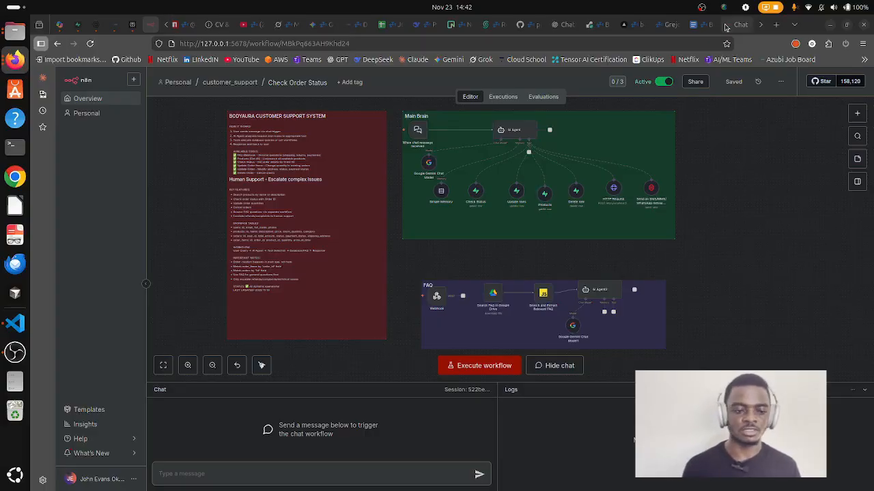
Open the 'When chat message received' node settings and bring up the hosted BodyAura Help Center chat.
{"action": "left_click", "coordinate": [725, 26]}
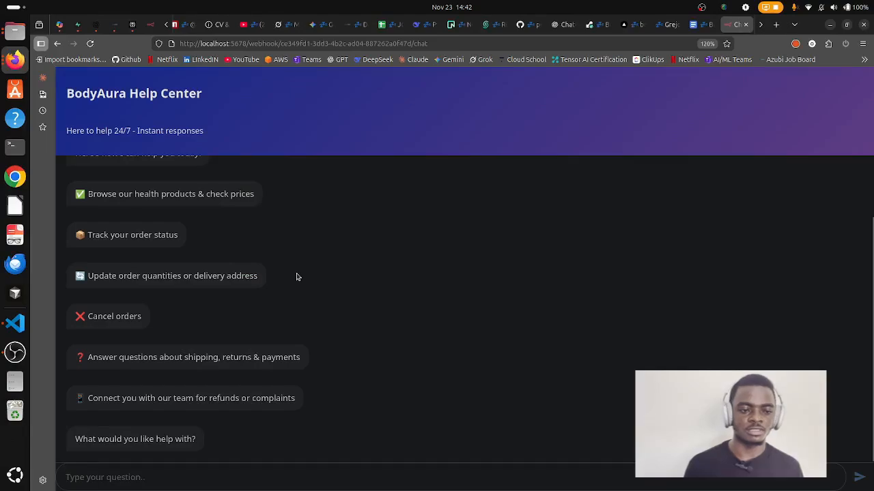
{"action": "scroll", "coordinate": [300, 280], "scroll_direction": "up", "scroll_amount": 2}
{"action": "left_click", "coordinate": [144, 25]}
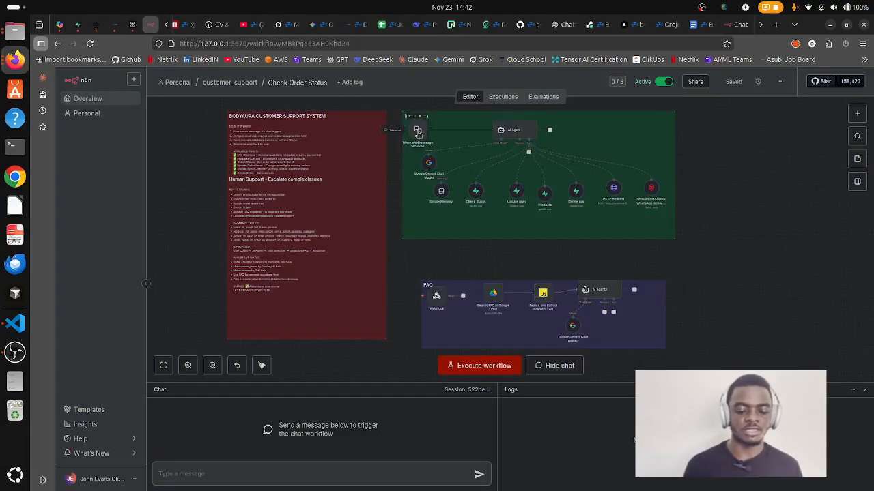
{"action": "left_click", "coordinate": [326, 473]}
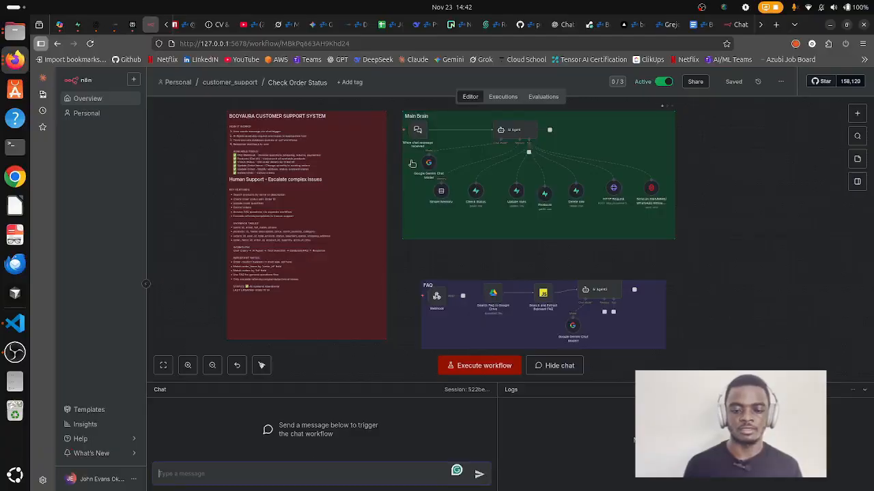
{"action": "double_click", "coordinate": [416, 132]}
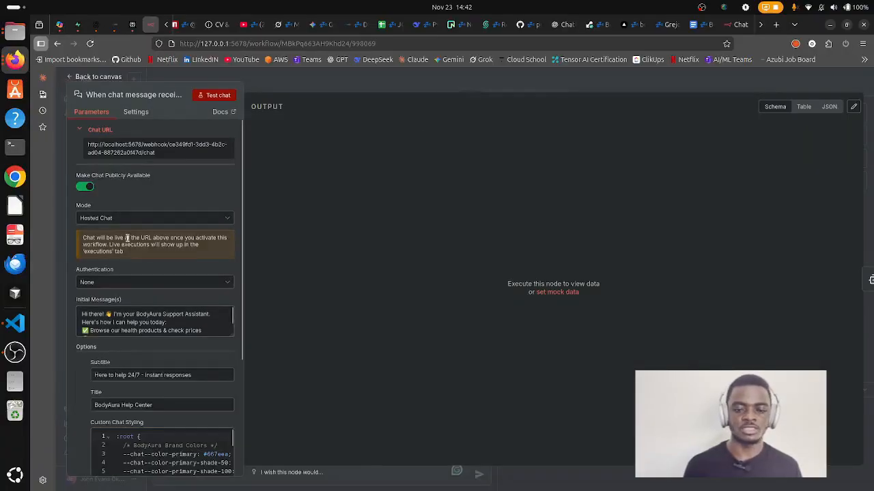
{"action": "left_click", "coordinate": [733, 25]}
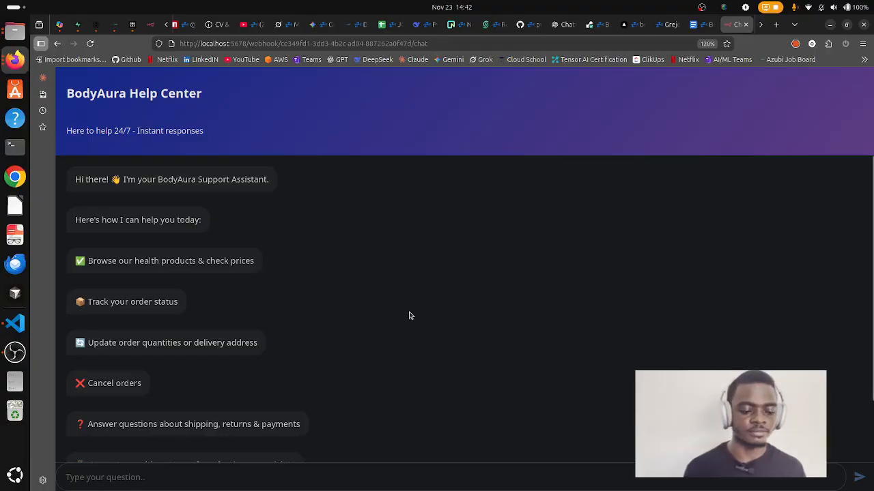
{"action": "scroll", "coordinate": [409, 317], "scroll_direction": "down", "scroll_amount": 2}
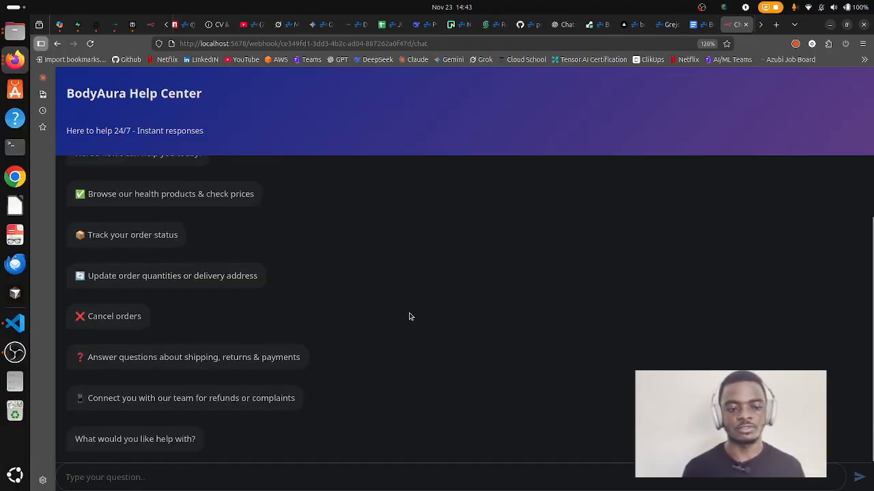
{"action": "scroll", "coordinate": [396, 325], "scroll_direction": "up", "scroll_amount": 2}
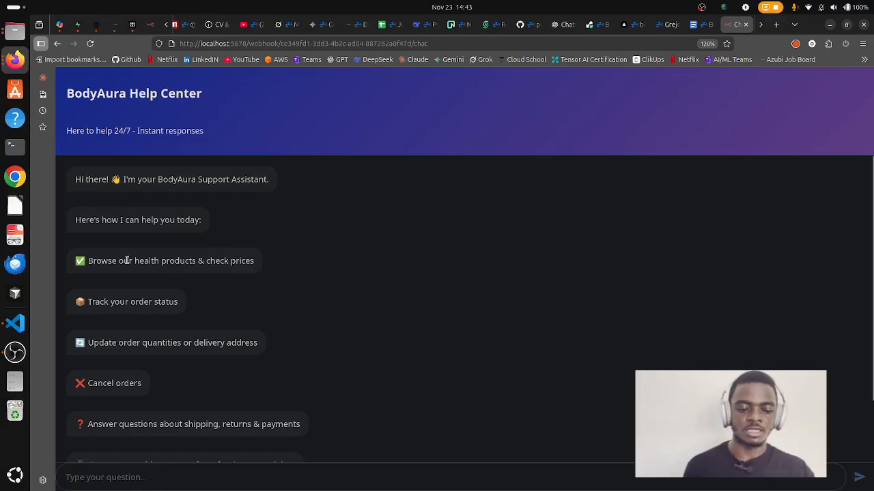
{"action": "scroll", "coordinate": [167, 262], "scroll_direction": "down", "scroll_amount": 2}
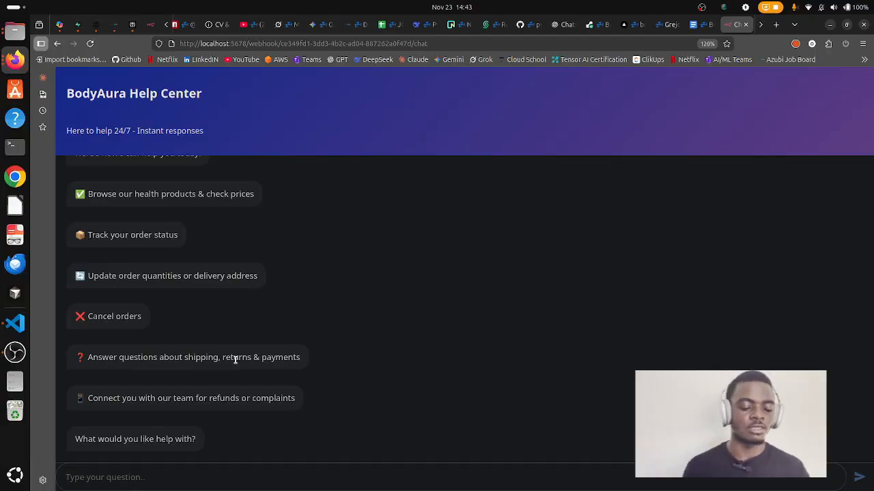
Send 'Hi' to the BodyAura support assistant.
{"action": "left_click", "coordinate": [181, 476]}
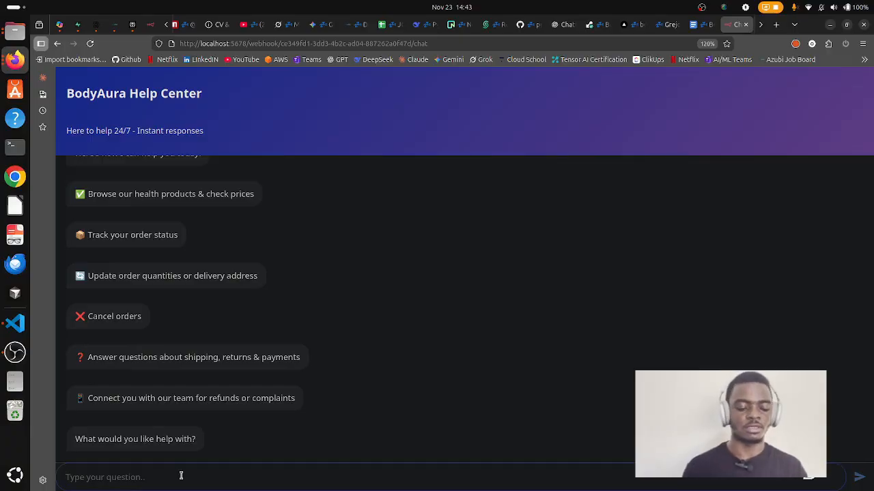
{"action": "type", "text": "Hi"}
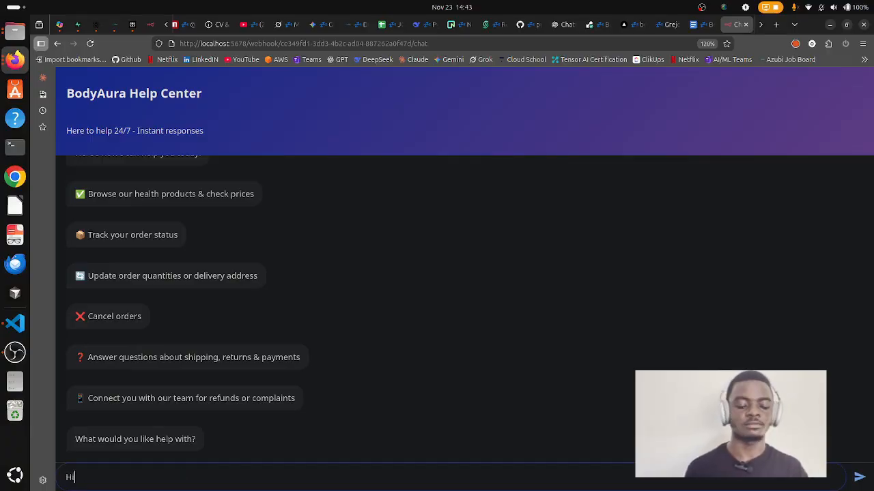
{"action": "key", "text": "Return"}
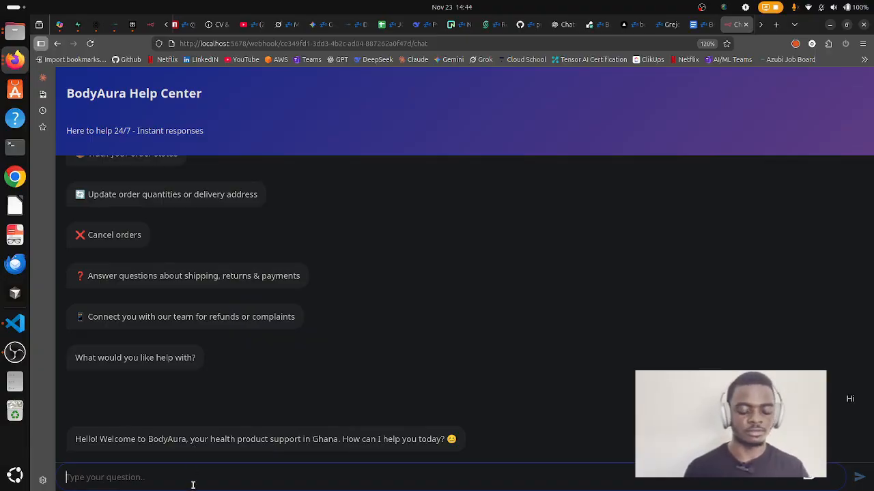
Ask the assistant 'Can you tell me what BodyAura is about?'.
{"action": "type", "text": "Can"}
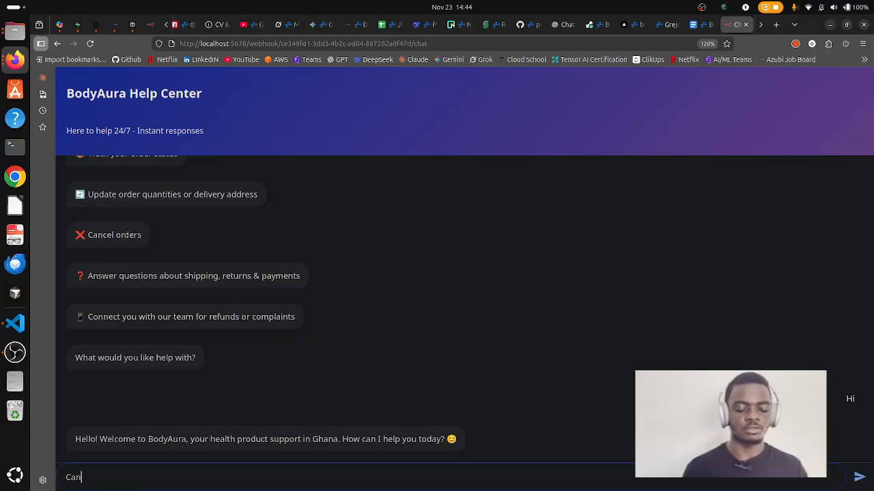
{"action": "type", "text": " you tell me"}
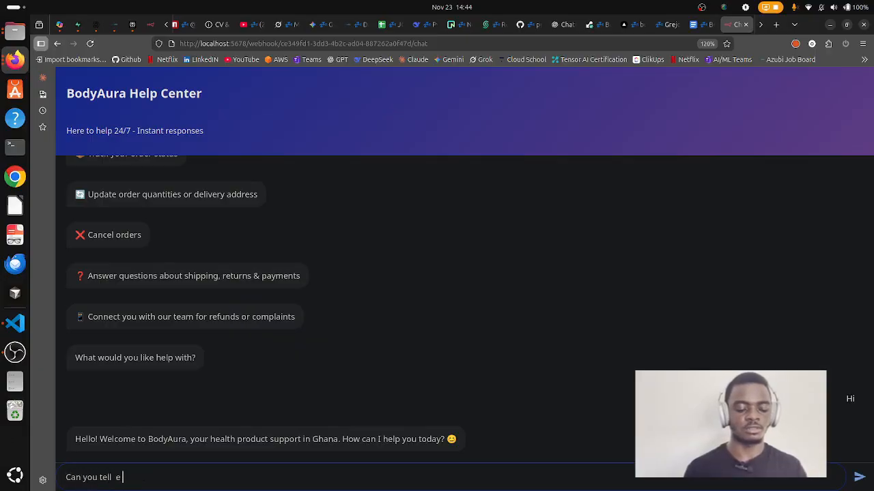
{"action": "key", "text": "BackSpace"}
{"action": "key", "text": "BackSpace"}
{"action": "type", "text": "me wht"}
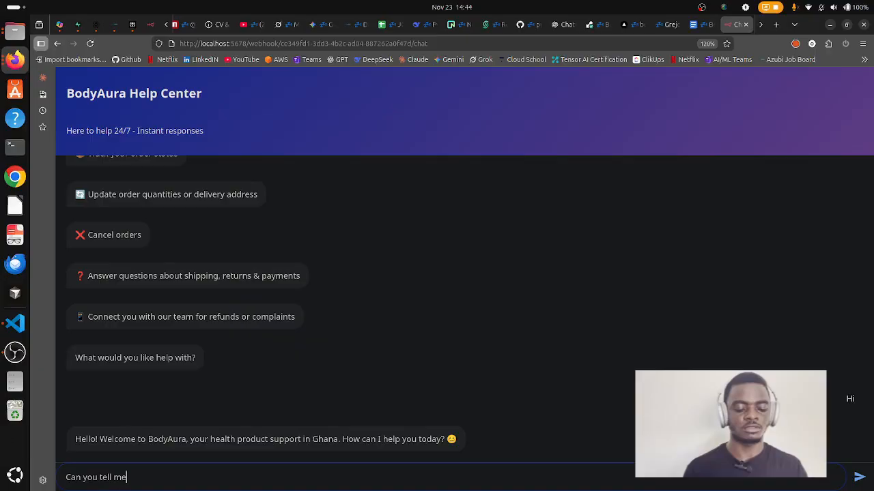
{"action": "key", "text": "BackSpace"}
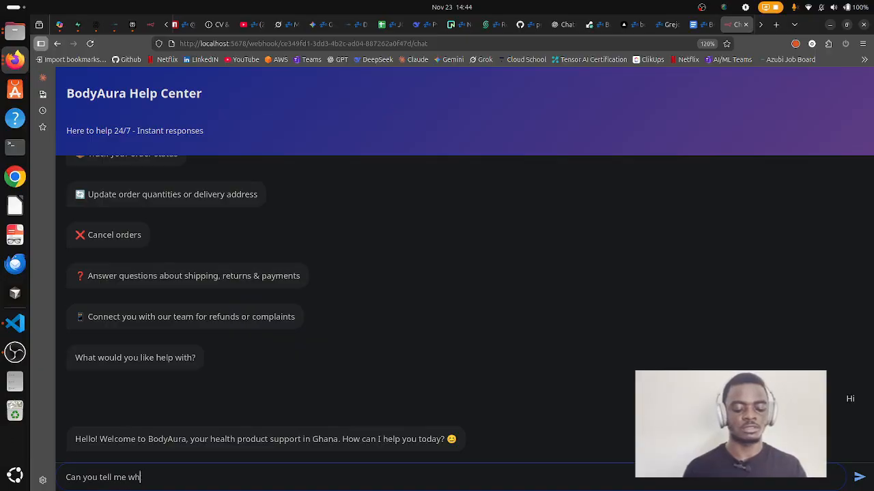
{"action": "type", "text": "at Body "}
{"action": "type", "text": "ura"}
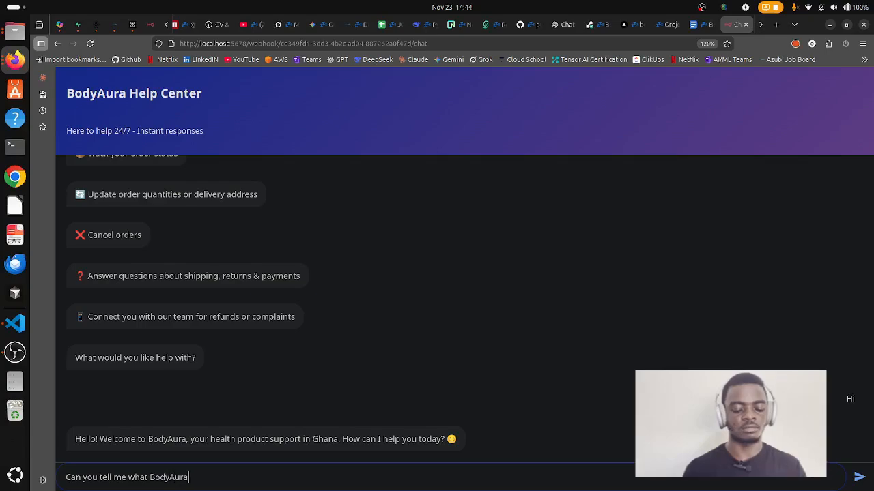
{"action": "type", "text": " is about?"}
{"action": "key", "text": "Return"}
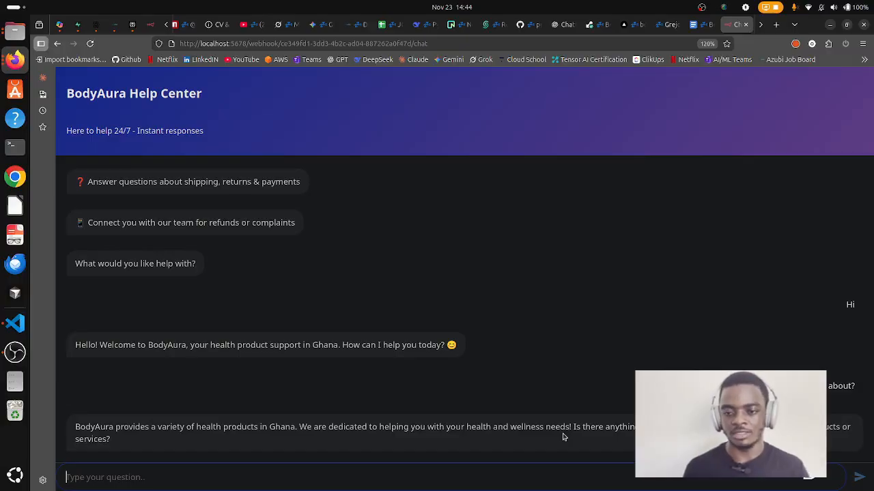
{"action": "left_click", "coordinate": [691, 31]}
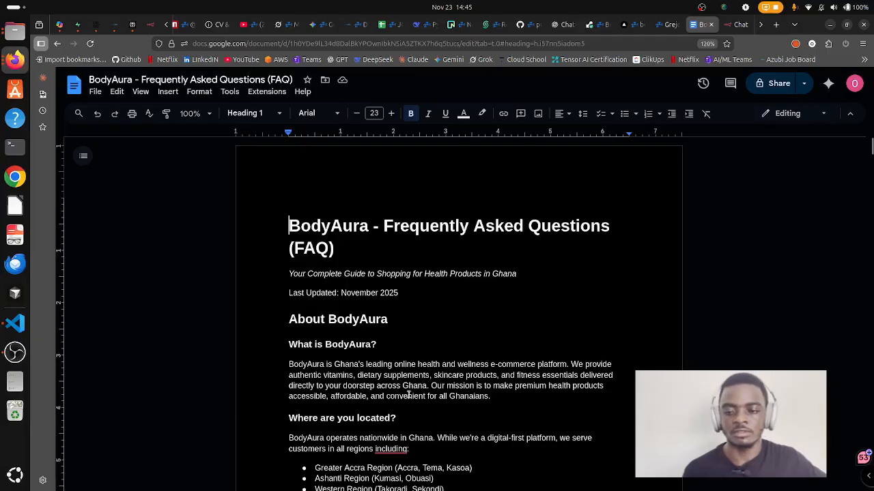
{"action": "left_click", "coordinate": [739, 25]}
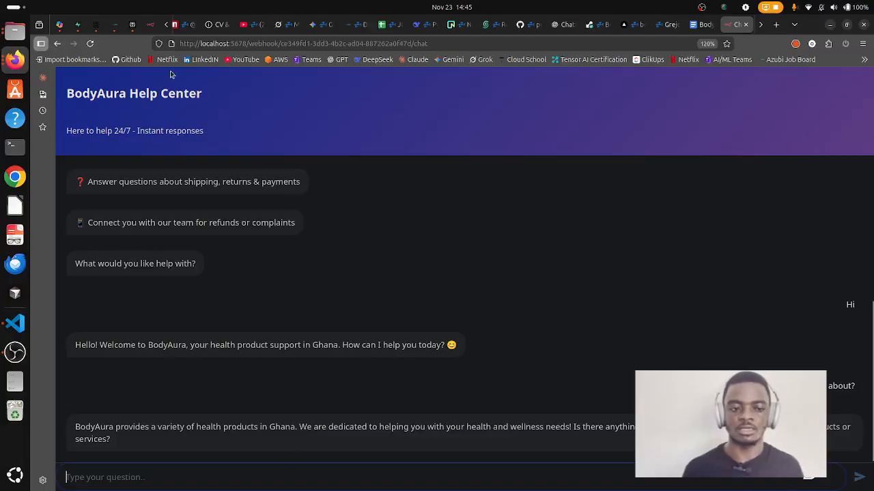
Close the chat trigger settings and zoom the canvas in twice on the Main Brain agent.
{"action": "left_click", "coordinate": [152, 26]}
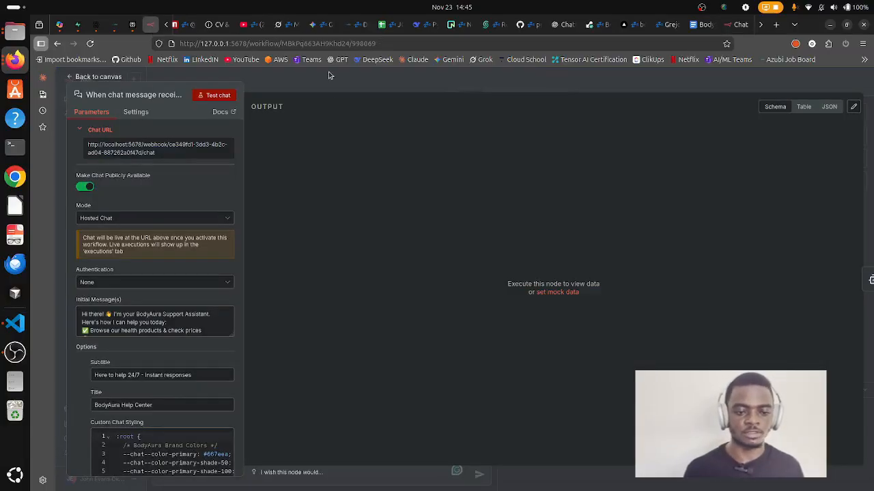
{"action": "left_click", "coordinate": [309, 84]}
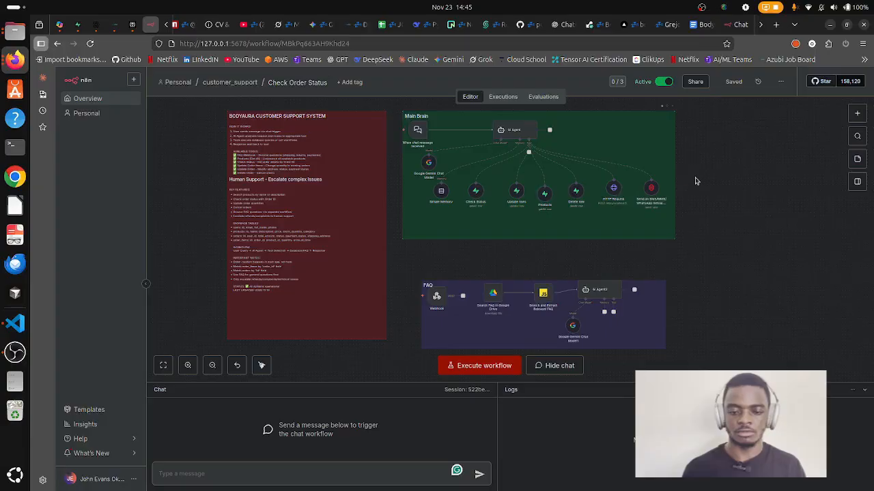
{"action": "key", "text": "ctrl+plus"}
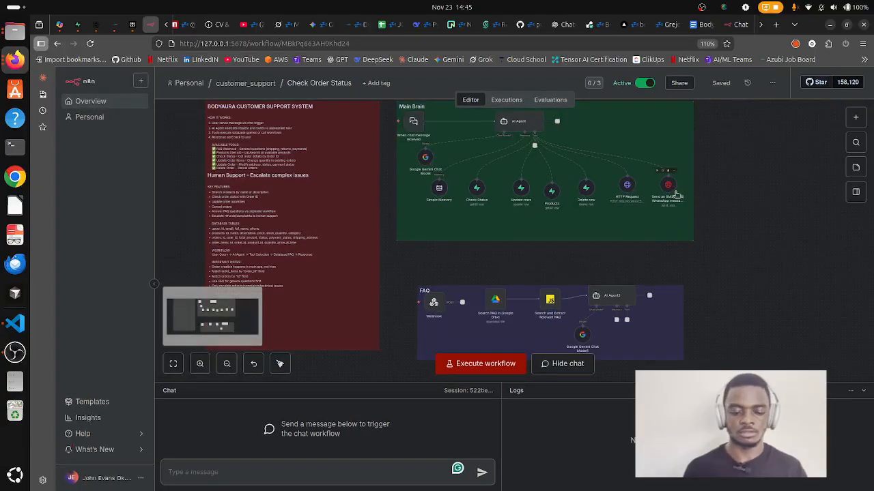
{"action": "key", "text": "ctrl+minus"}
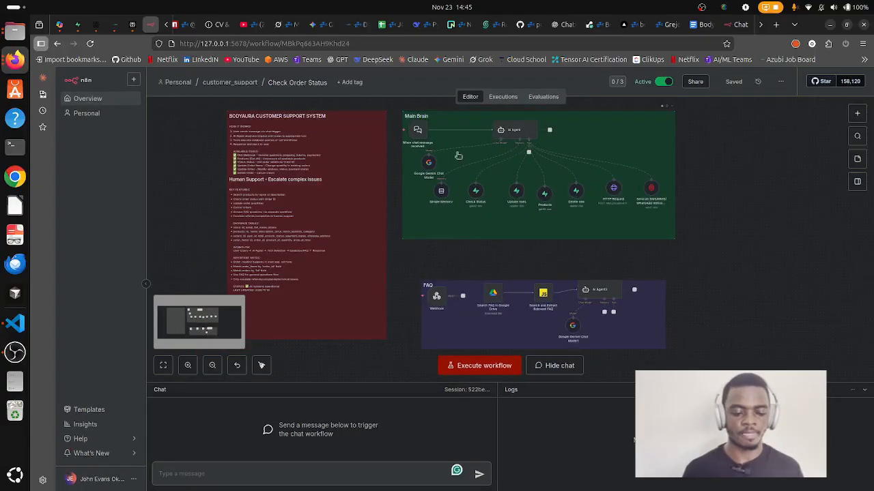
{"action": "left_click", "coordinate": [187, 365]}
{"action": "left_click", "coordinate": [188, 365]}
{"action": "left_click", "coordinate": [188, 365]}
{"action": "scroll", "coordinate": [505, 279], "scroll_direction": "up", "scroll_amount": 4}
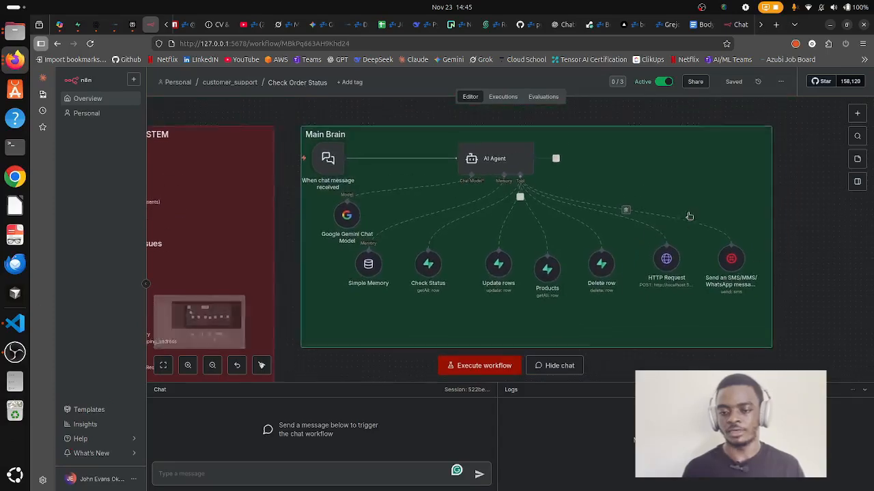
Glance at the BodyAura chat page twice, ending back in the n8n workflow editor.
{"action": "left_click", "coordinate": [729, 23]}
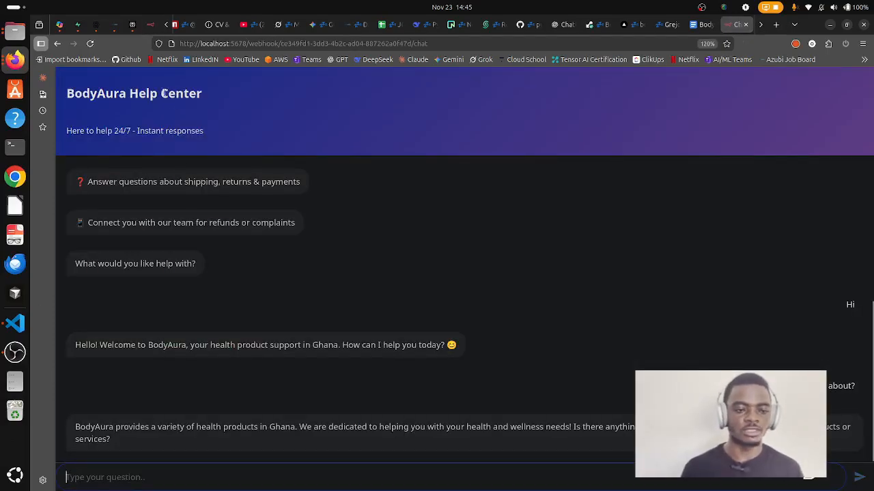
{"action": "left_click", "coordinate": [153, 24]}
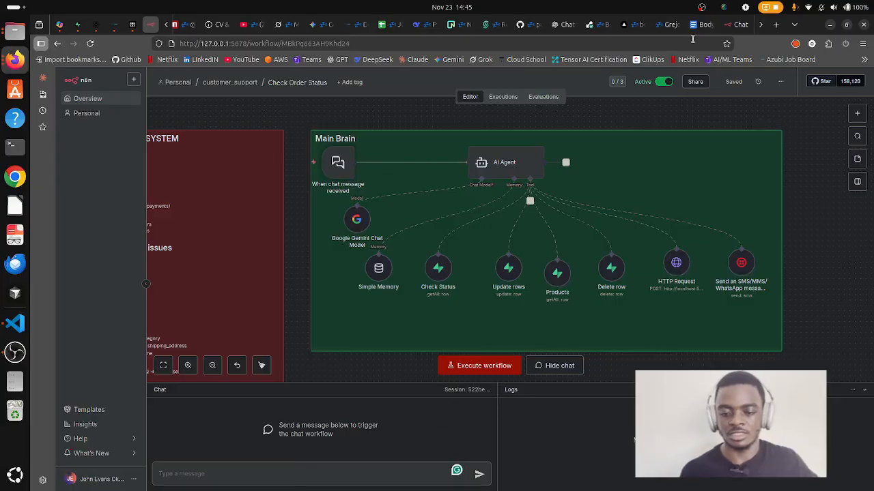
{"action": "left_click", "coordinate": [741, 24]}
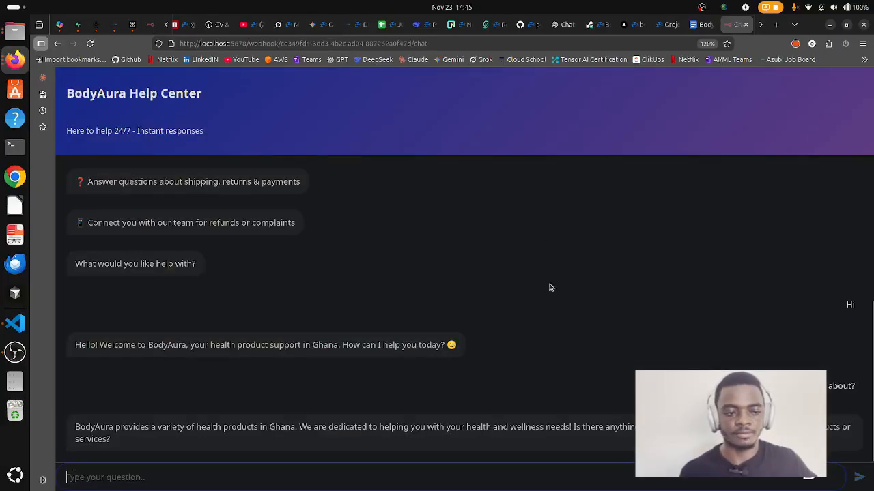
{"action": "left_click", "coordinate": [151, 24]}
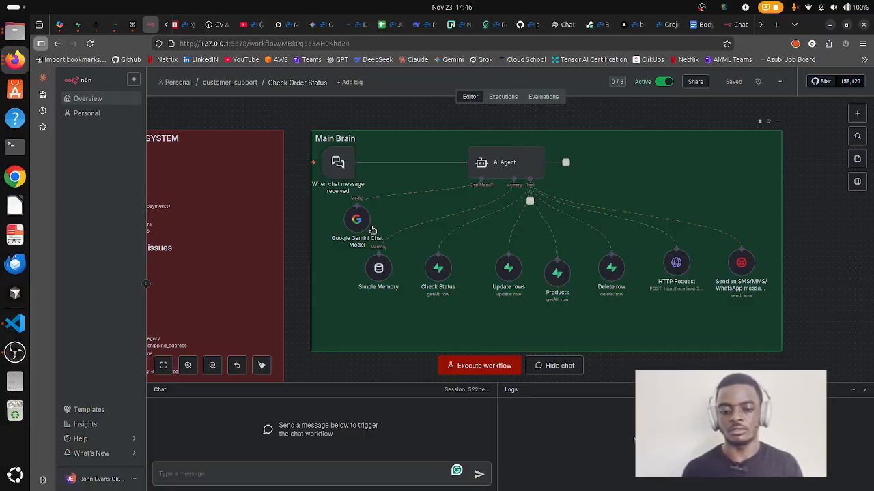
Search 'model' in the node panel, then dismiss it to view Main Brain's tool nodes.
{"action": "left_click", "coordinate": [857, 113]}
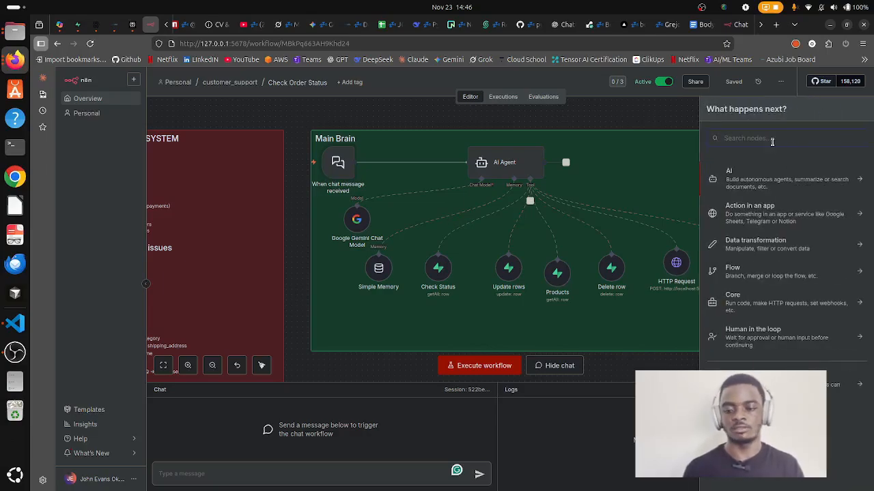
{"action": "type", "text": "mdoe;"}
{"action": "key", "text": "BackSpace"}
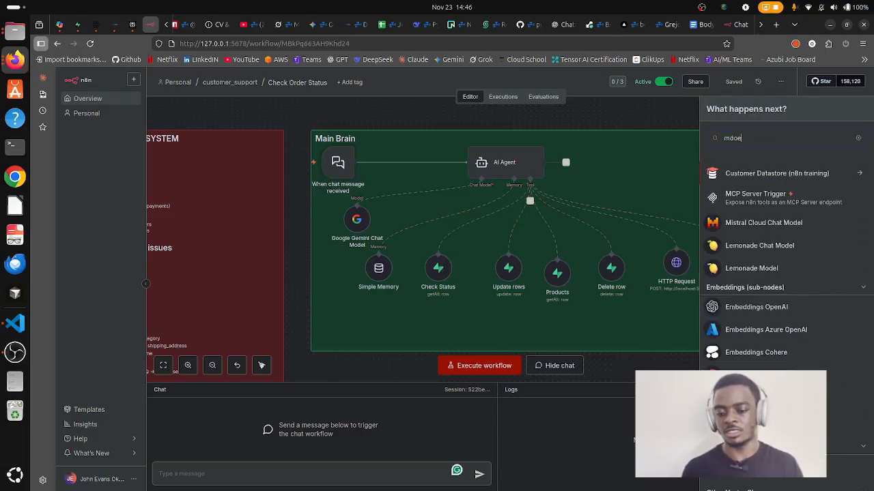
{"action": "scroll", "coordinate": [811, 389], "scroll_direction": "down", "scroll_amount": 2}
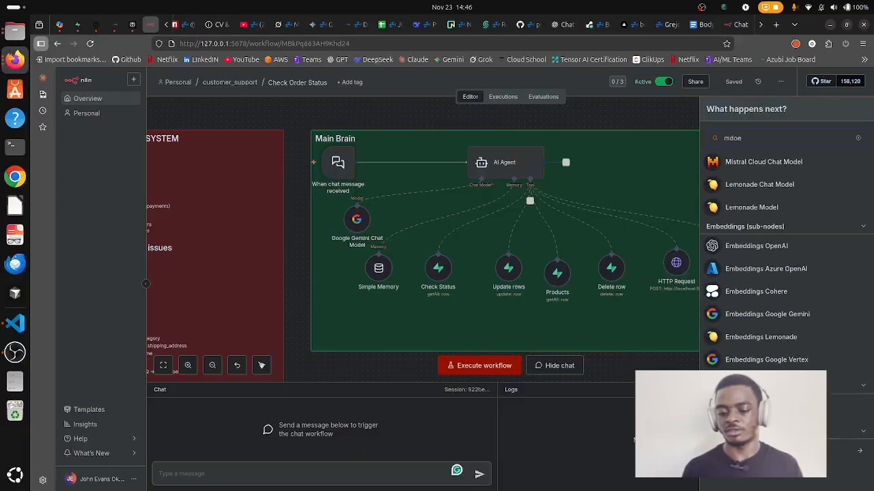
{"action": "scroll", "coordinate": [758, 354], "scroll_direction": "up", "scroll_amount": 2}
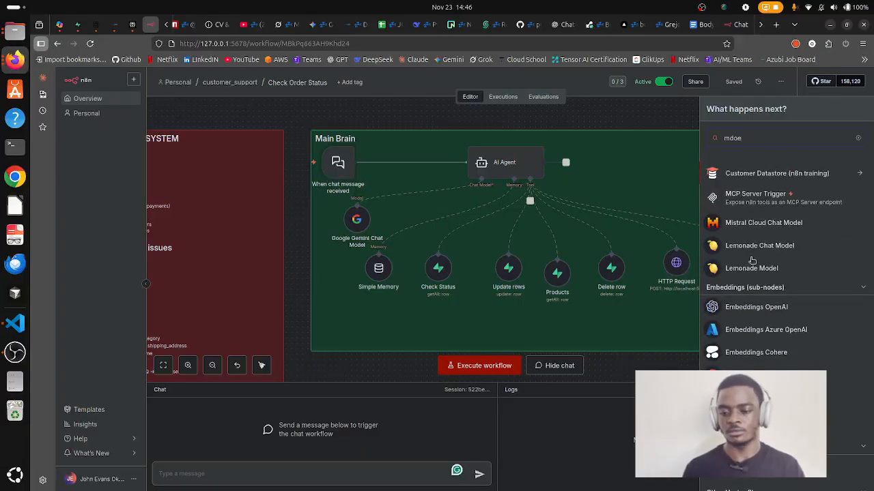
{"action": "type", "text": "l"}
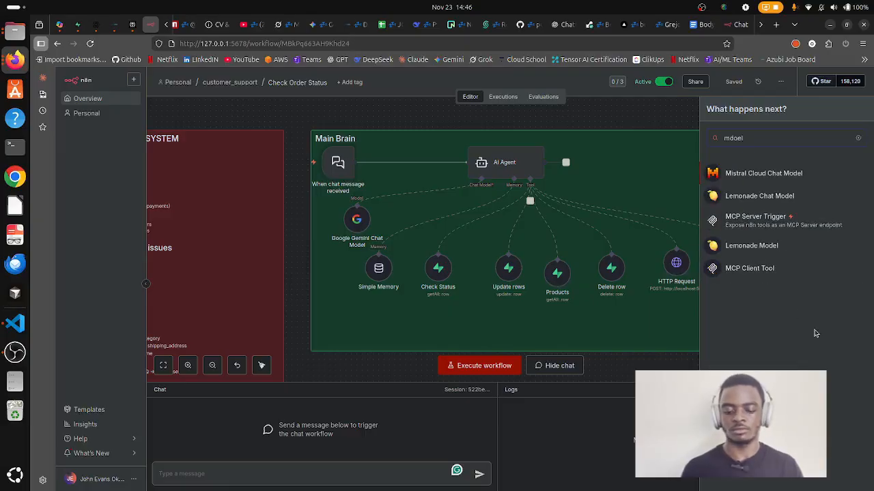
{"action": "key", "text": "BackSpace"}
{"action": "key", "text": "BackSpace"}
{"action": "key", "text": "BackSpace"}
{"action": "key", "text": "BackSpace"}
{"action": "key", "text": "BackSpace"}
{"action": "type", "text": "model"}
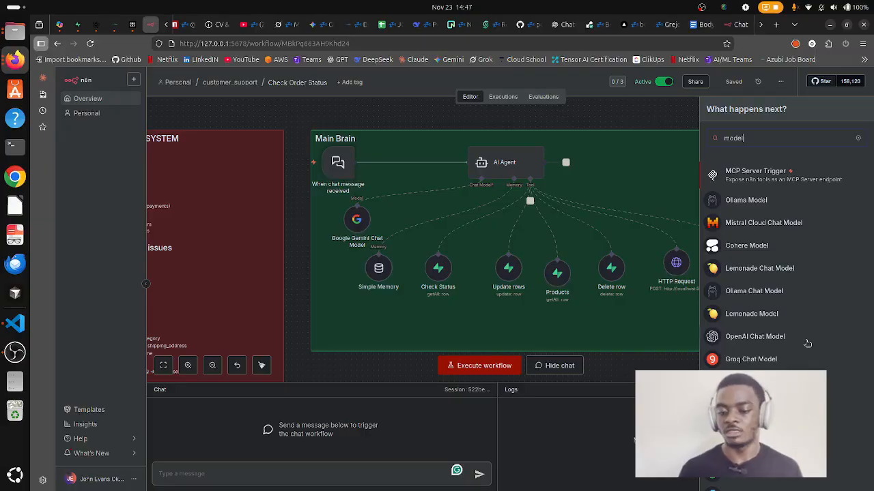
{"action": "left_click", "coordinate": [595, 153]}
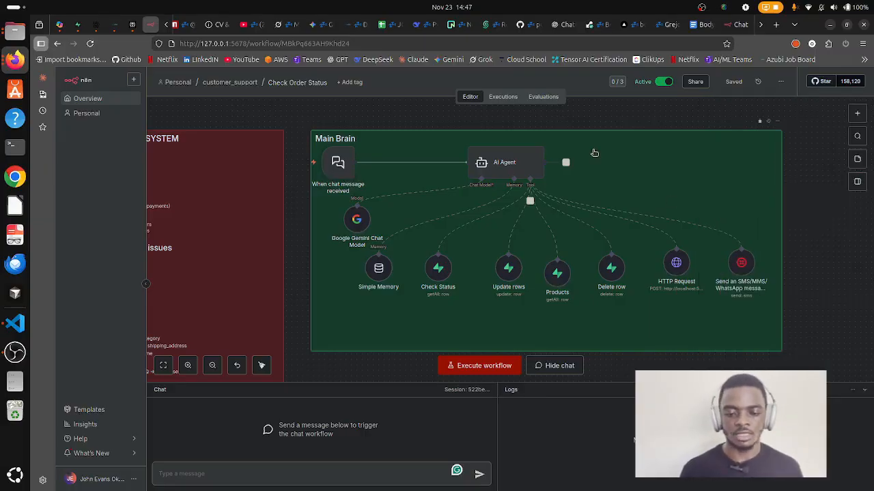
{"action": "left_click", "coordinate": [726, 28]}
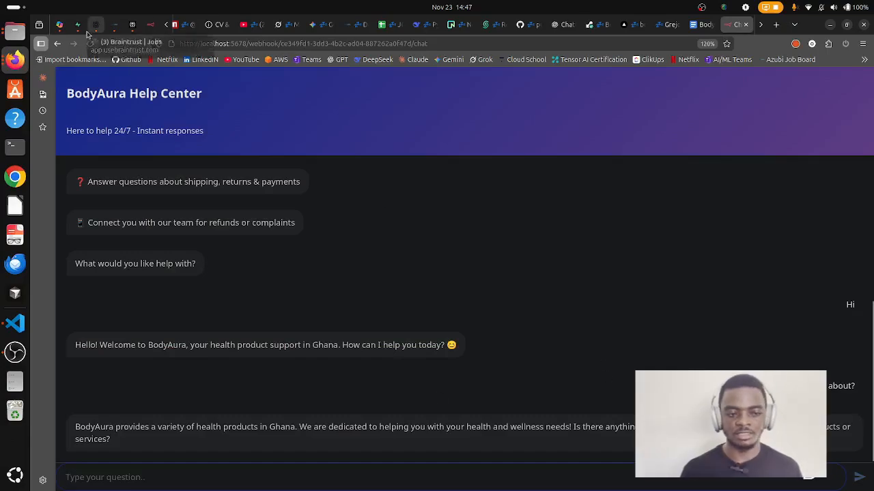
{"action": "left_click", "coordinate": [148, 25]}
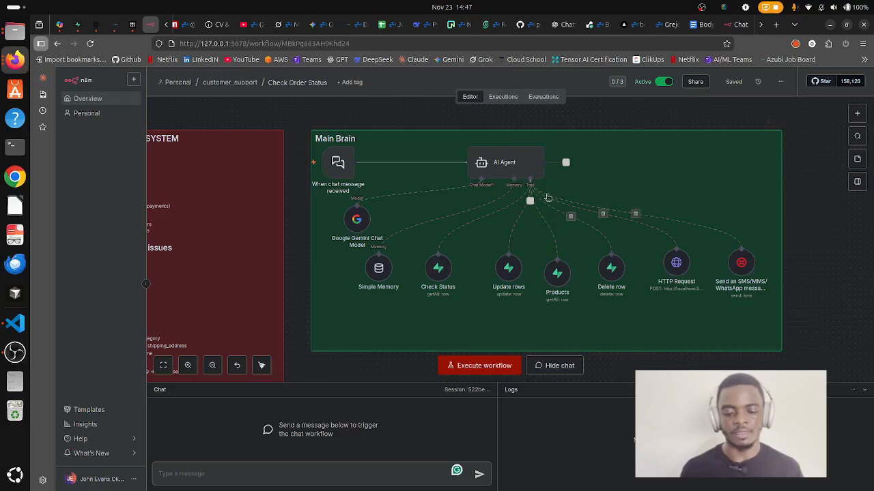
{"action": "double_click", "coordinate": [523, 169]}
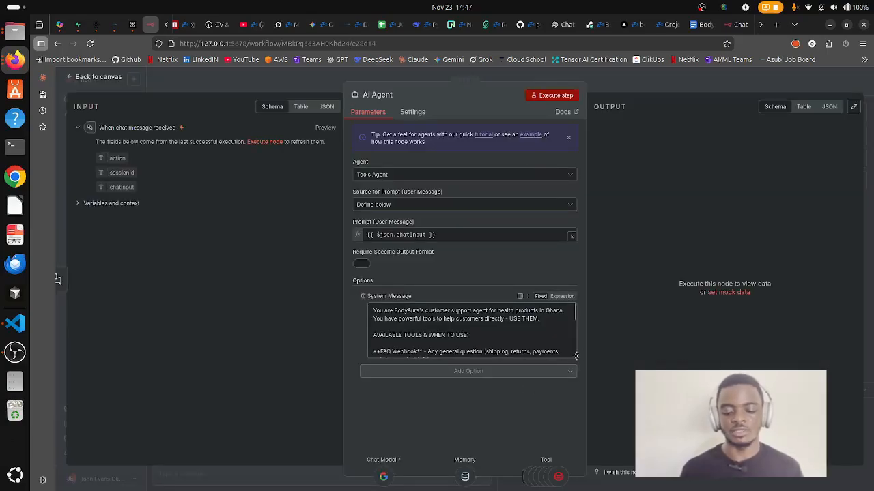
{"action": "left_click_drag", "start_coordinate": [576, 356], "coordinate": [580, 454]}
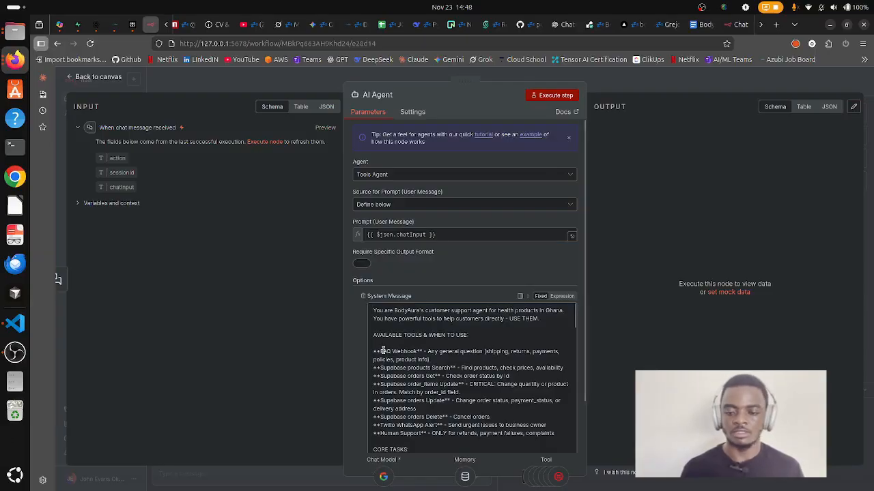
{"action": "left_click", "coordinate": [642, 79]}
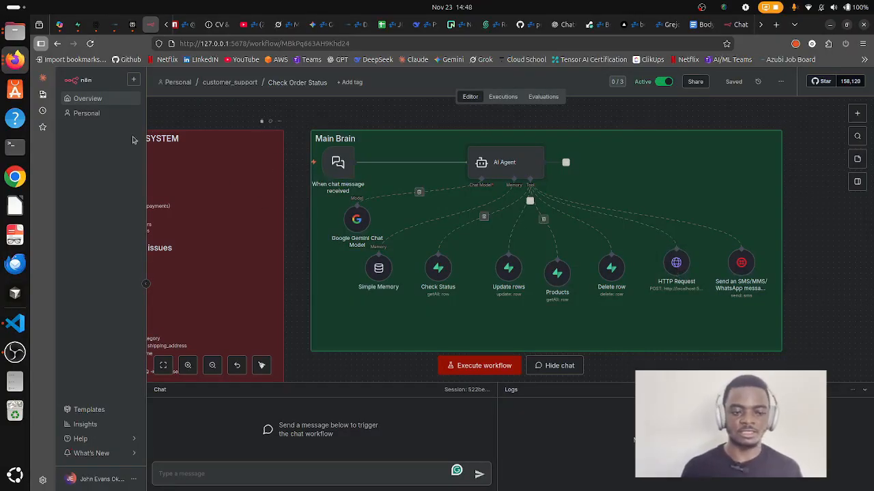
Open the FAQ_BodyAura workflow from Overview, briefly checking the FAQ document and chat pages.
{"action": "left_click", "coordinate": [87, 99]}
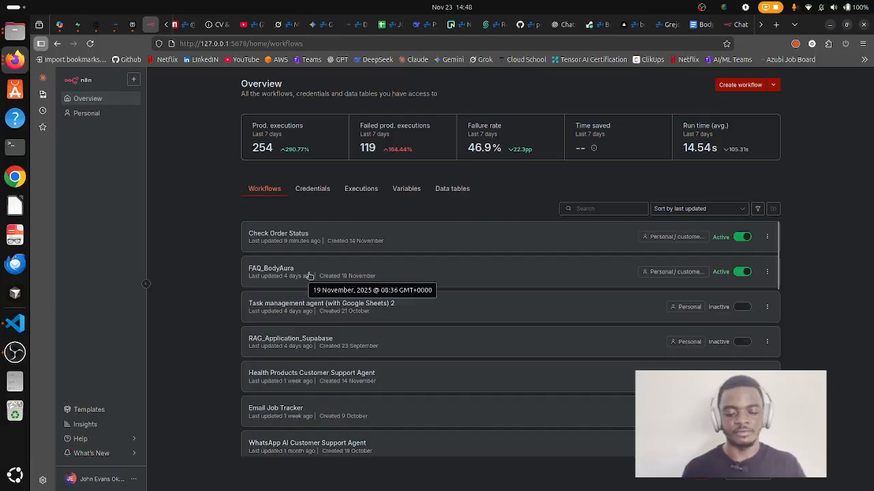
{"action": "left_click", "coordinate": [309, 275]}
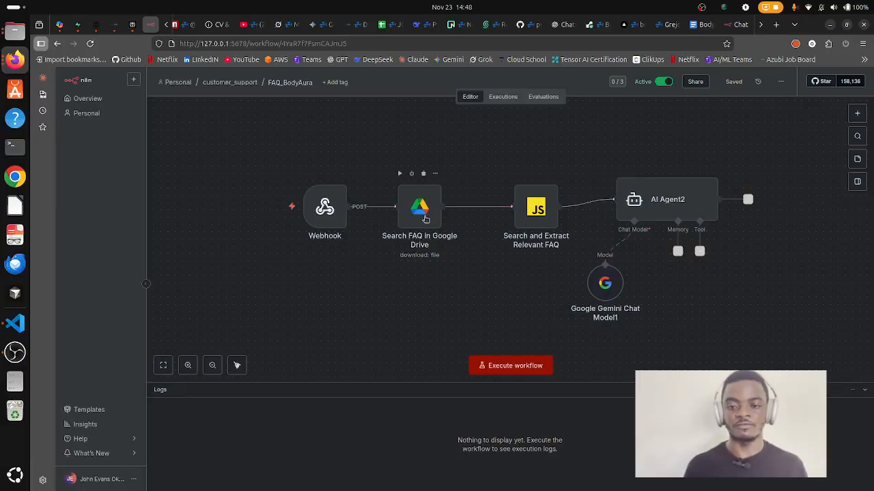
{"action": "left_click", "coordinate": [702, 25]}
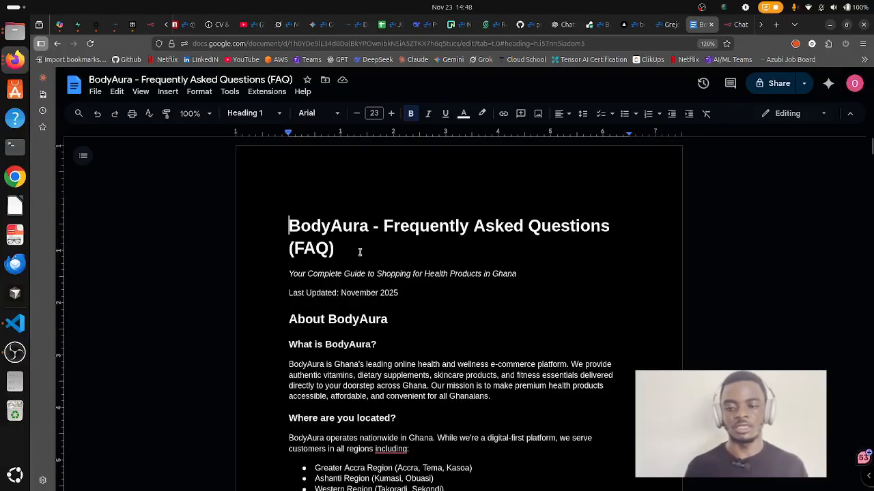
{"action": "left_click", "coordinate": [731, 25]}
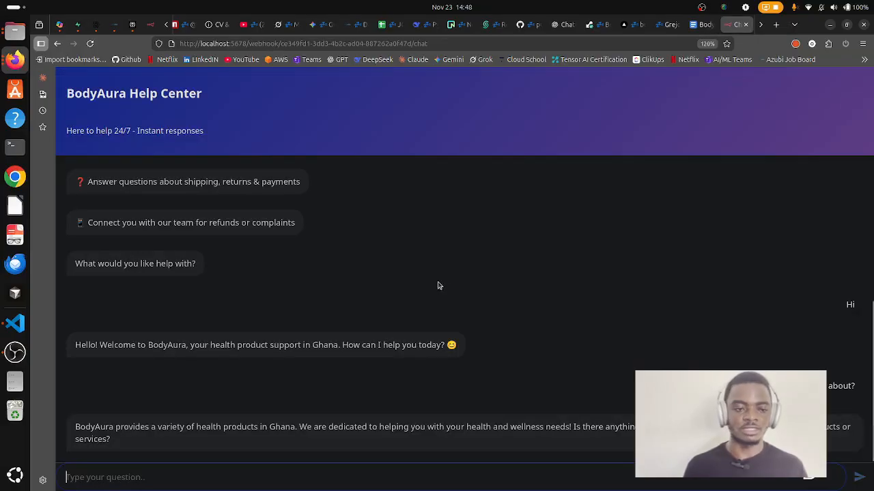
{"action": "left_click", "coordinate": [150, 24]}
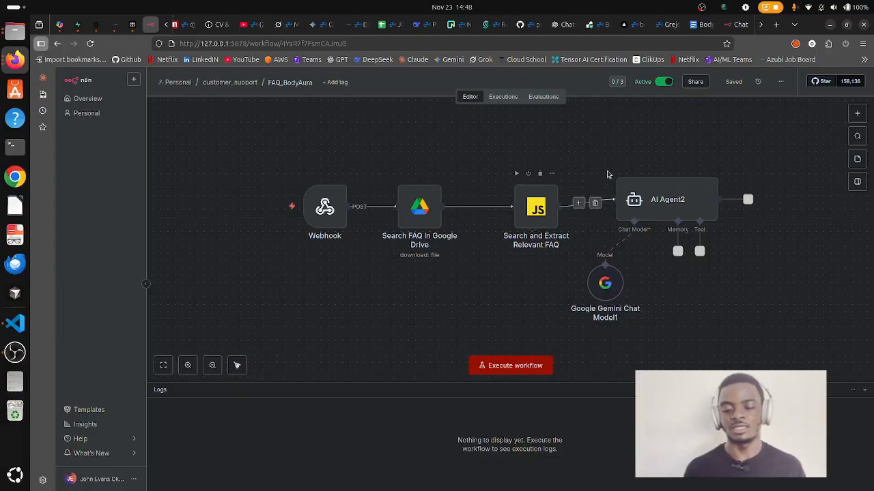
{"action": "double_click", "coordinate": [684, 204]}
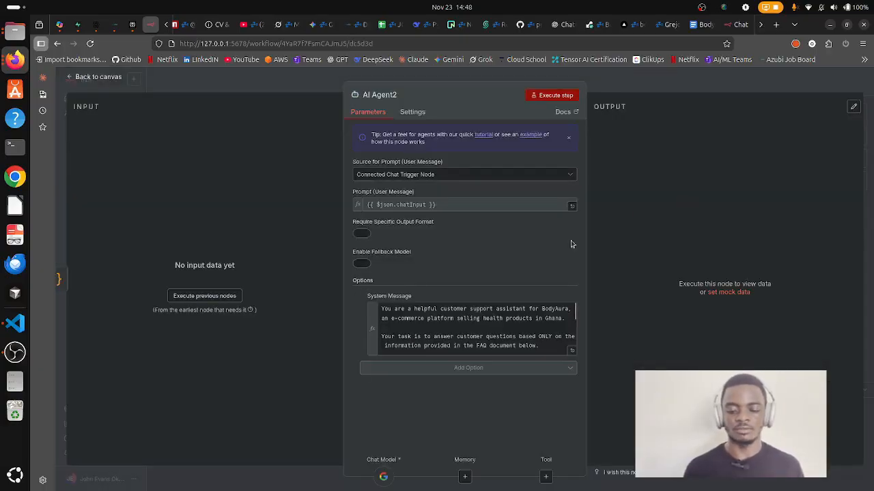
{"action": "left_click", "coordinate": [571, 350]}
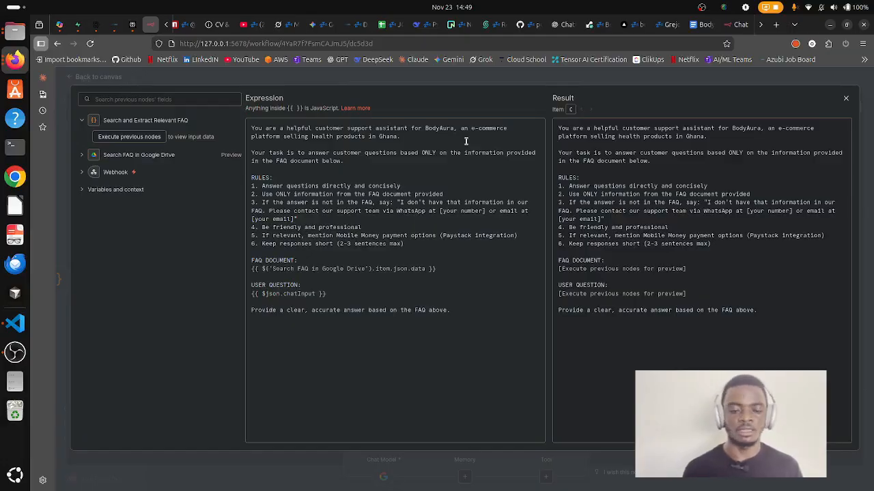
{"action": "left_click", "coordinate": [438, 80]}
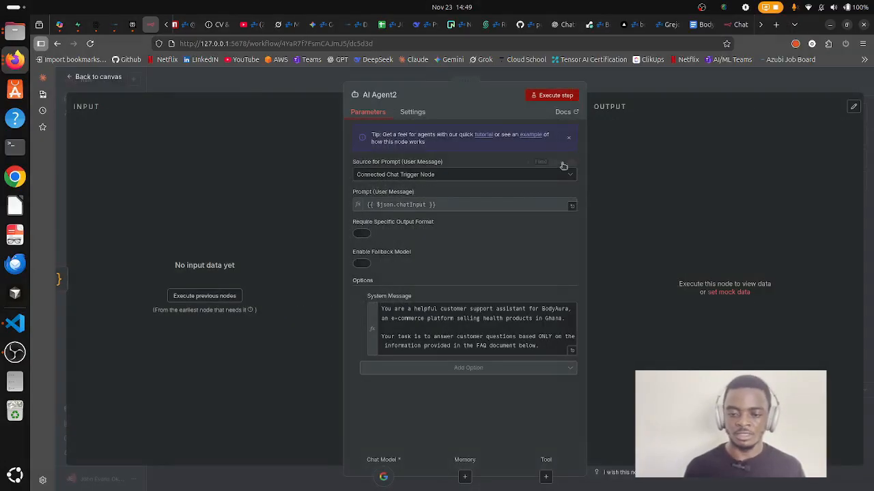
{"action": "left_click", "coordinate": [632, 94]}
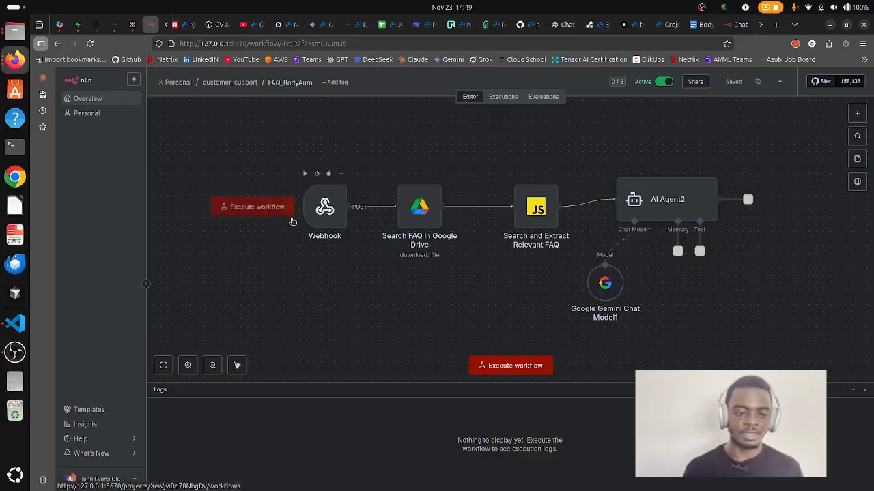
Reopen Check Order Status from Overview and return to the BodyAura Help Center chat.
{"action": "left_click", "coordinate": [100, 102]}
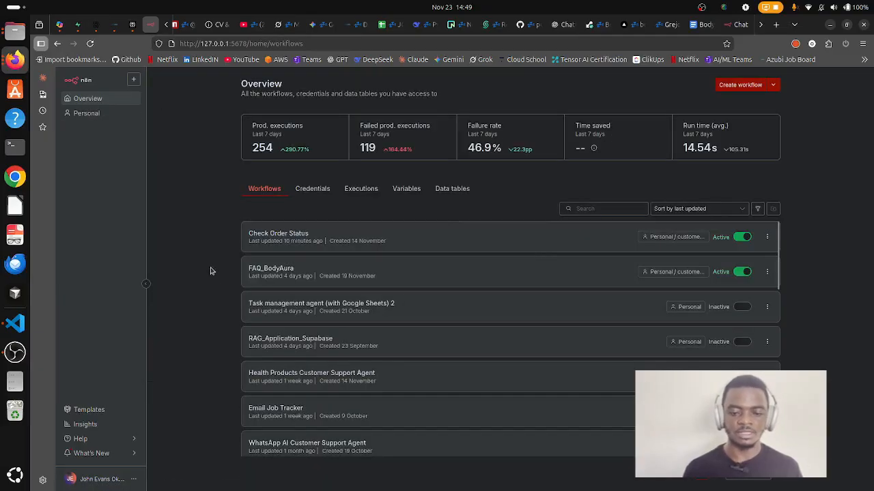
{"action": "left_click", "coordinate": [354, 248]}
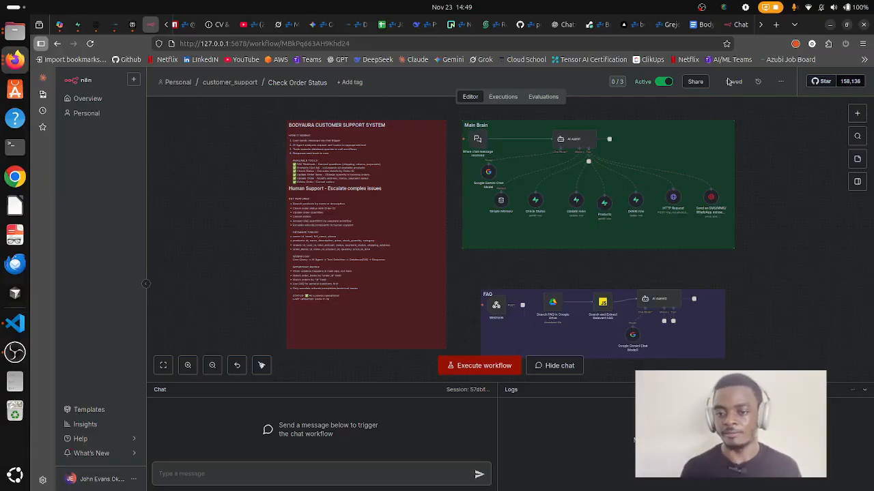
{"action": "left_click", "coordinate": [737, 24]}
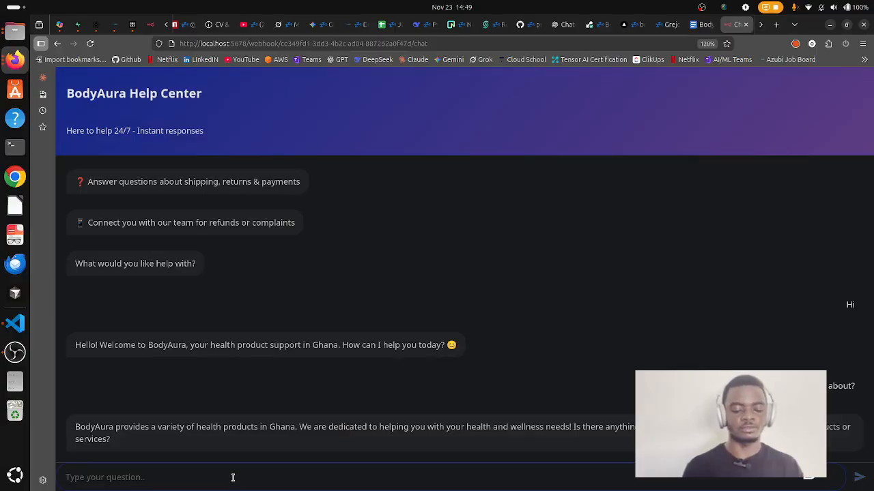
Ask 'I placed an order earlier today, can you track it for me', then view Supabase.
{"action": "left_click", "coordinate": [68, 477]}
{"action": "type", "text": "I"}
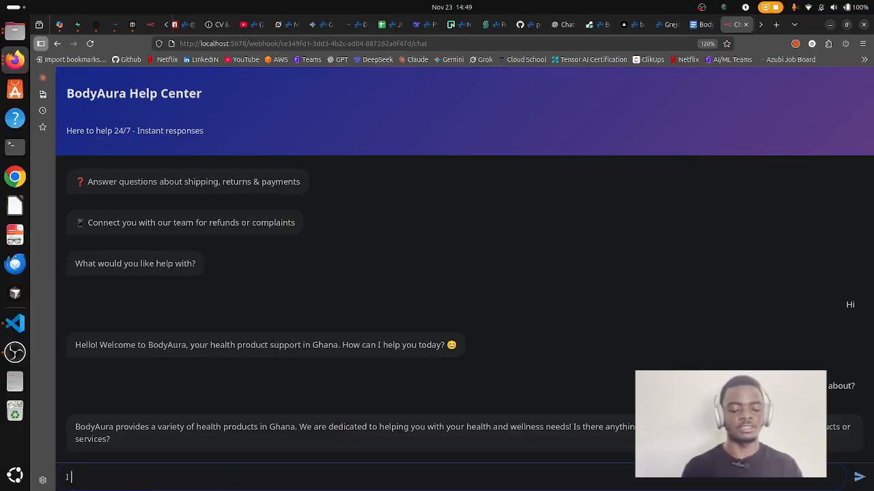
{"action": "type", "text": " placed an otrer"}
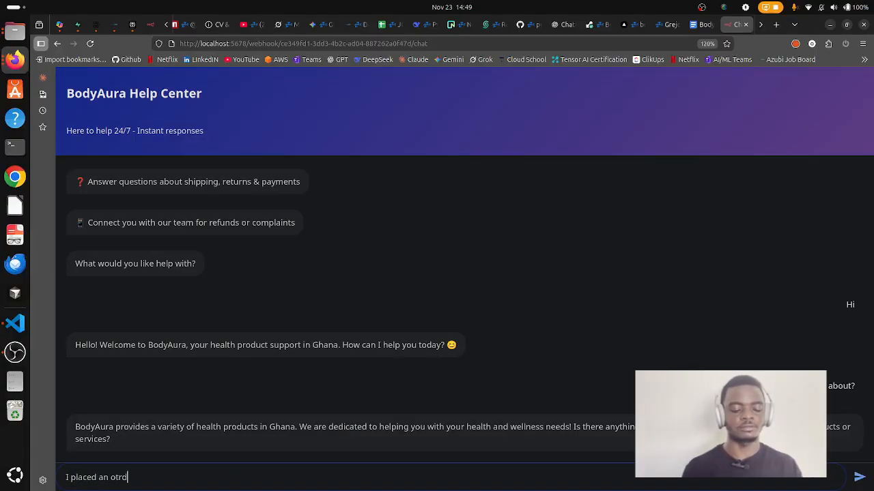
{"action": "key", "text": "BackSpace"}
{"action": "key", "text": "BackSpace"}
{"action": "key", "text": "BackSpace"}
{"action": "key", "text": "BackSpace"}
{"action": "type", "text": "rd"}
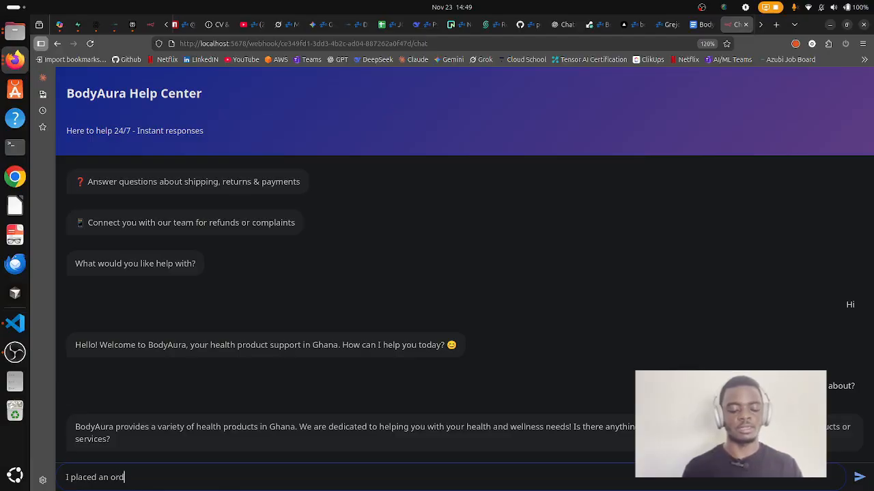
{"action": "type", "text": "er earlier toda"}
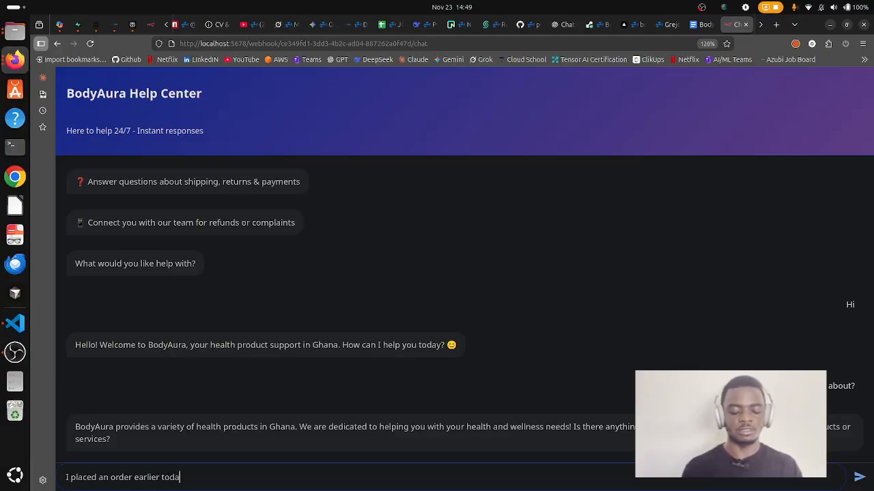
{"action": "type", "text": "y, can you"}
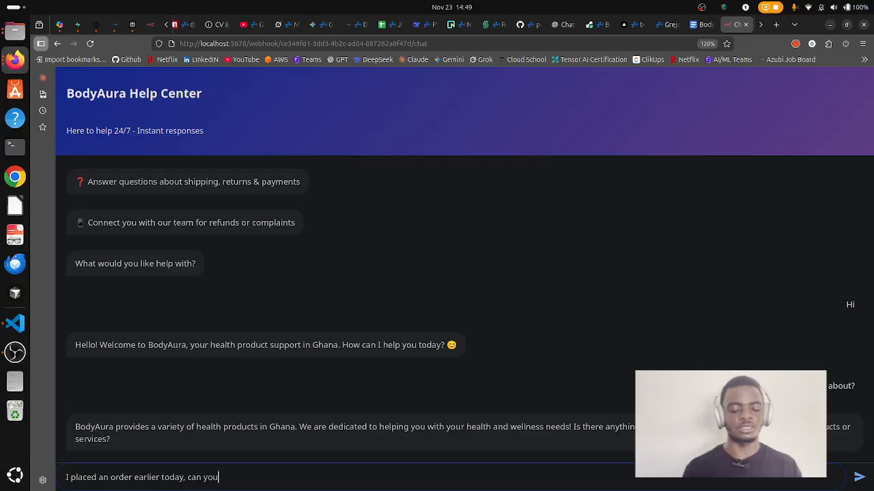
{"action": "type", "text": " track it for me?"}
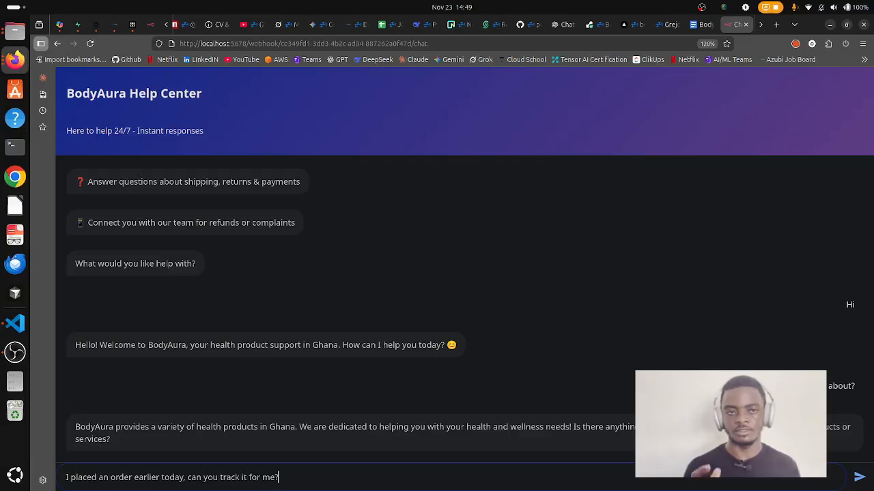
{"action": "key", "text": "Return"}
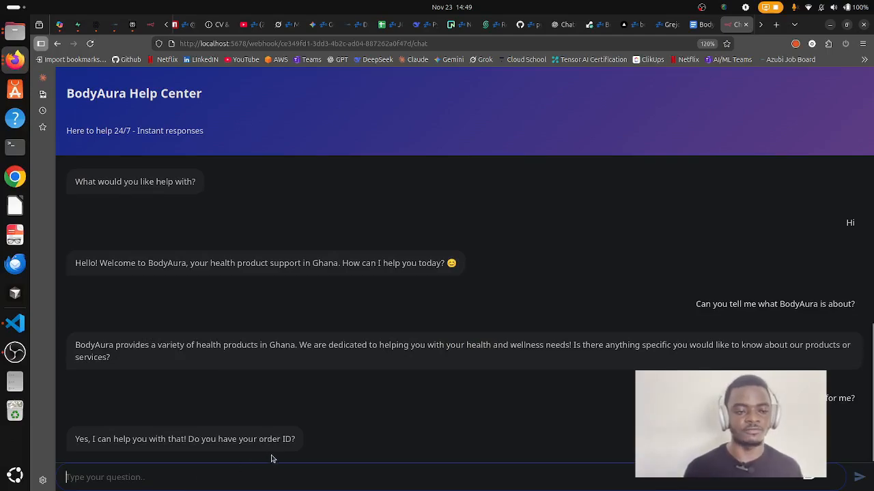
{"action": "left_click", "coordinate": [77, 24]}
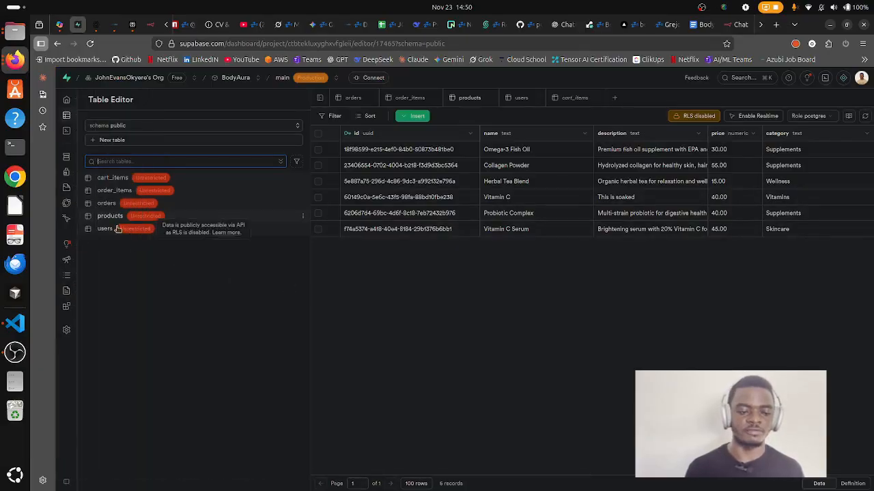
Copy the third order's ID from Supabase's orders table and paste it into the chat box.
{"action": "left_click", "coordinate": [106, 203]}
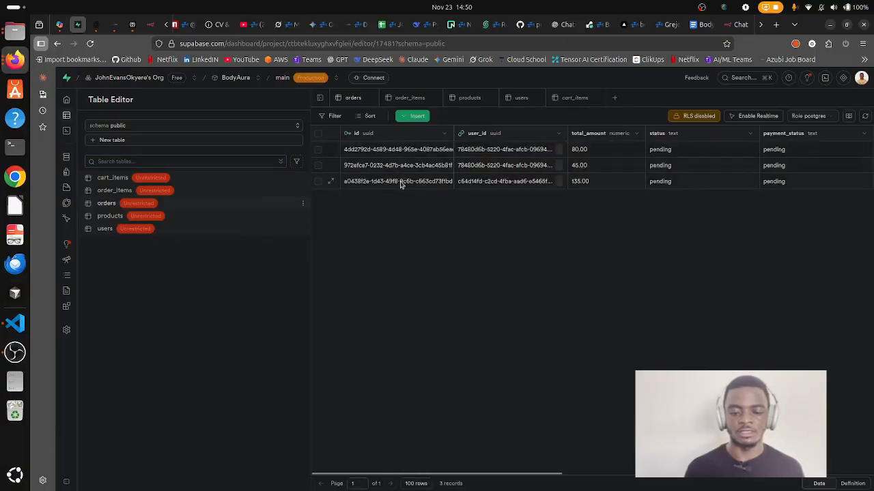
{"action": "right_click", "coordinate": [401, 181]}
{"action": "left_click", "coordinate": [428, 191]}
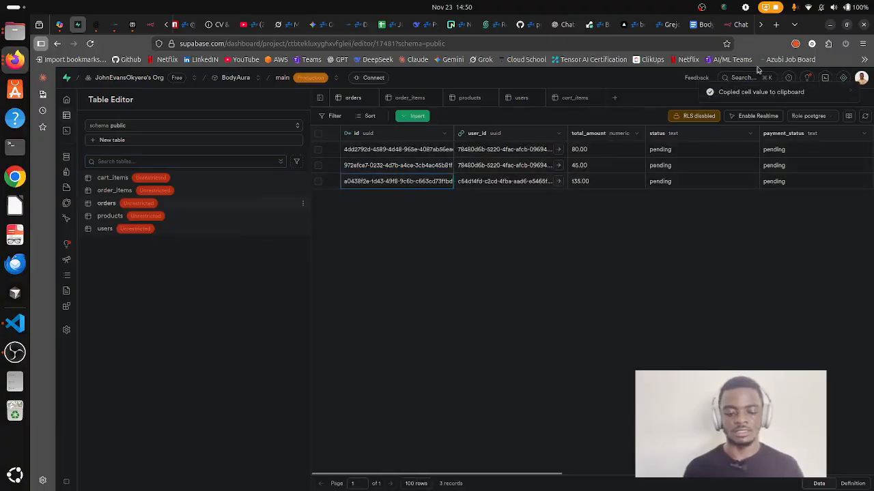
{"action": "left_click", "coordinate": [736, 24]}
{"action": "key", "text": "ctrl+v"}
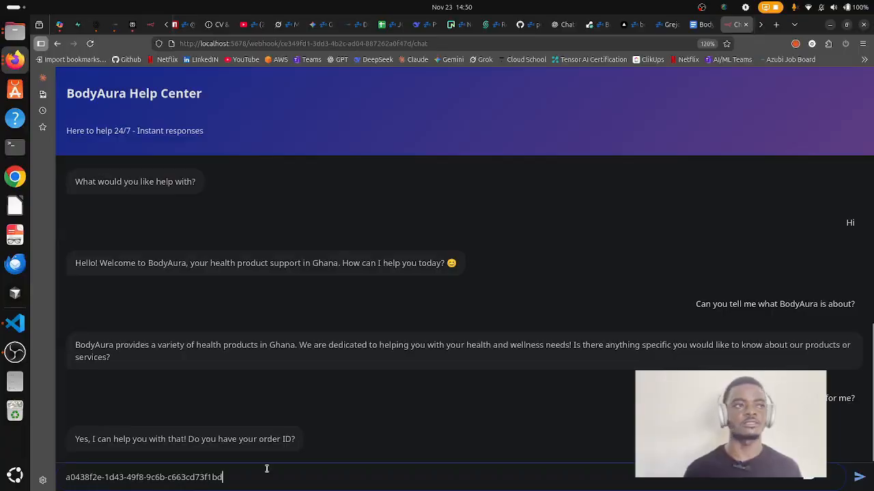
Send the order ID and note the reply: pending status, pending payment, GH₵ 135 total.
{"action": "key", "text": "Return"}
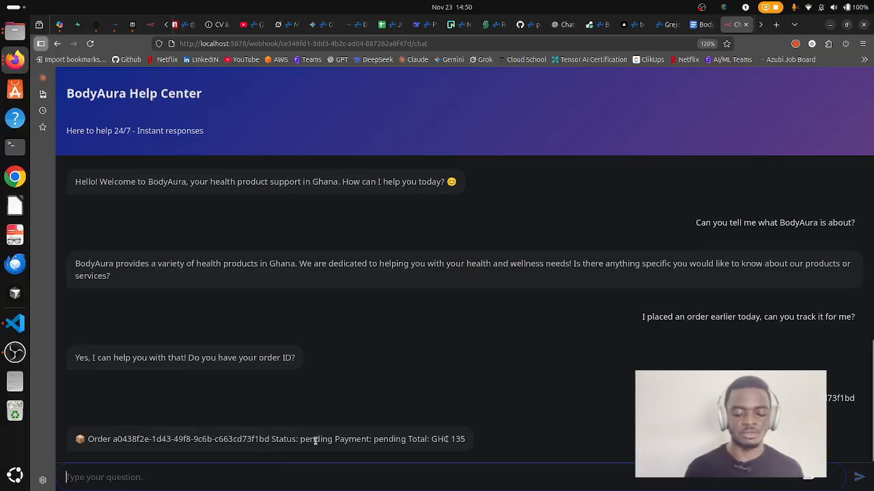
{"action": "left_click_drag", "start_coordinate": [320, 439], "coordinate": [328, 438]}
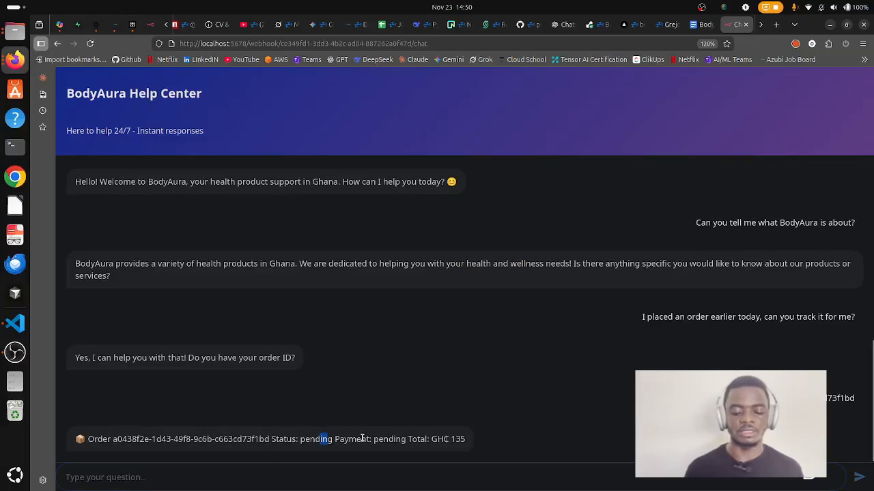
{"action": "left_click_drag", "start_coordinate": [388, 438], "coordinate": [406, 450]}
{"action": "left_click", "coordinate": [457, 438]}
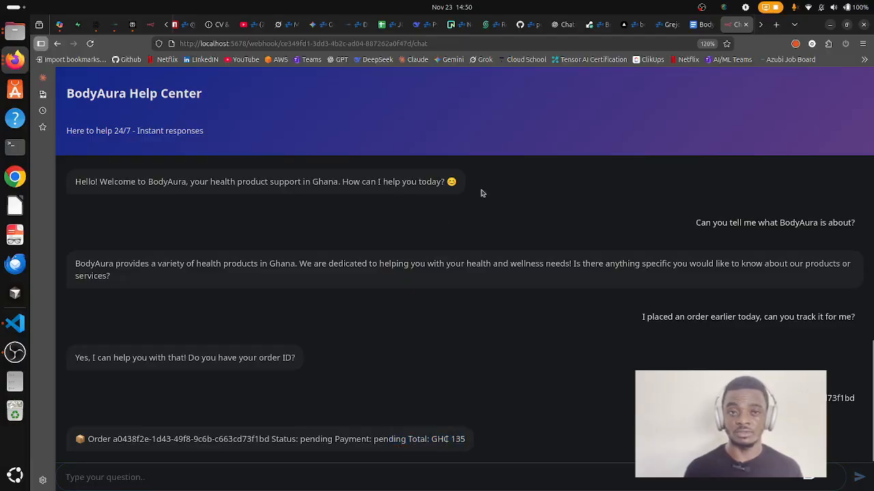
{"action": "left_click", "coordinate": [78, 24]}
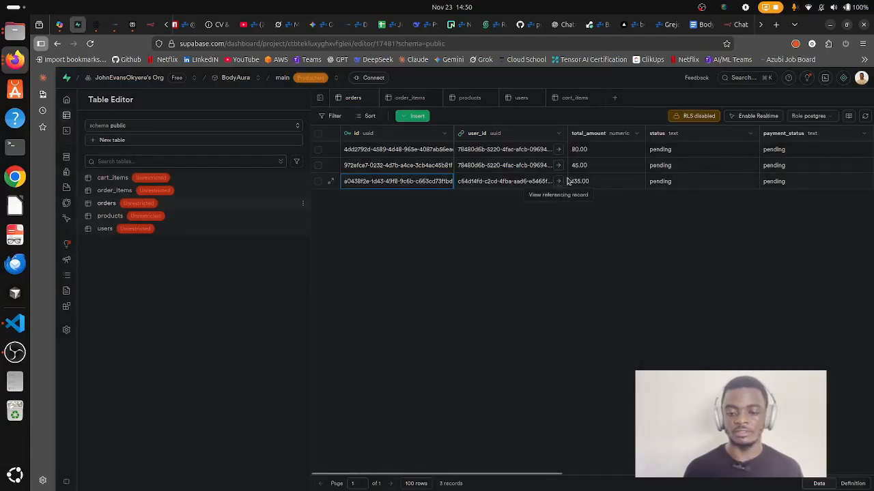
Confirm the third order's 135.00 total, pending status and pending payment in Supabase.
{"action": "left_click", "coordinate": [587, 183]}
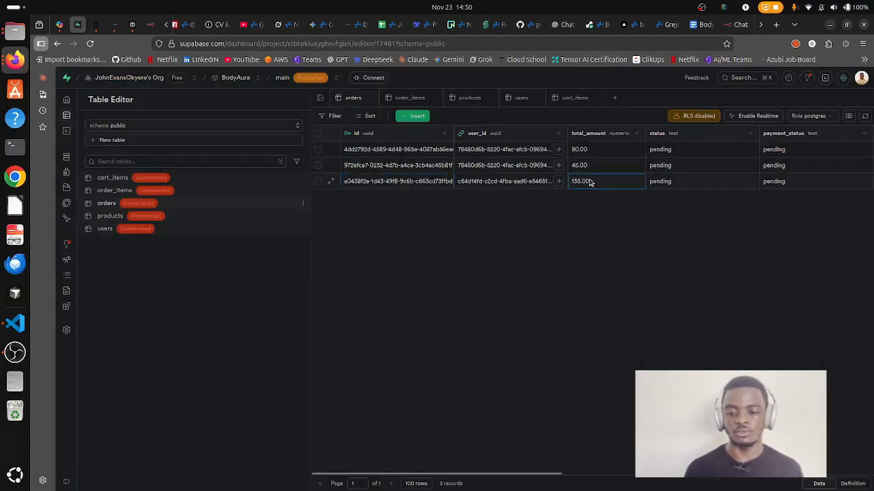
{"action": "left_click", "coordinate": [681, 189]}
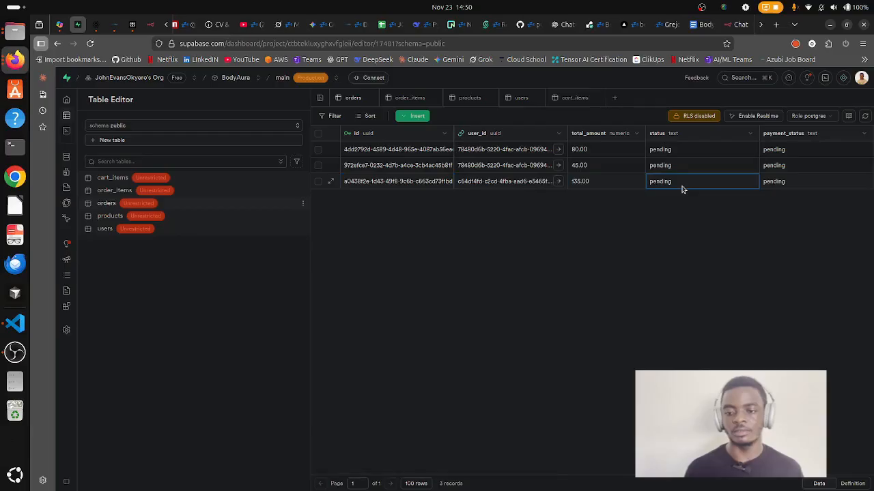
{"action": "left_click", "coordinate": [777, 189]}
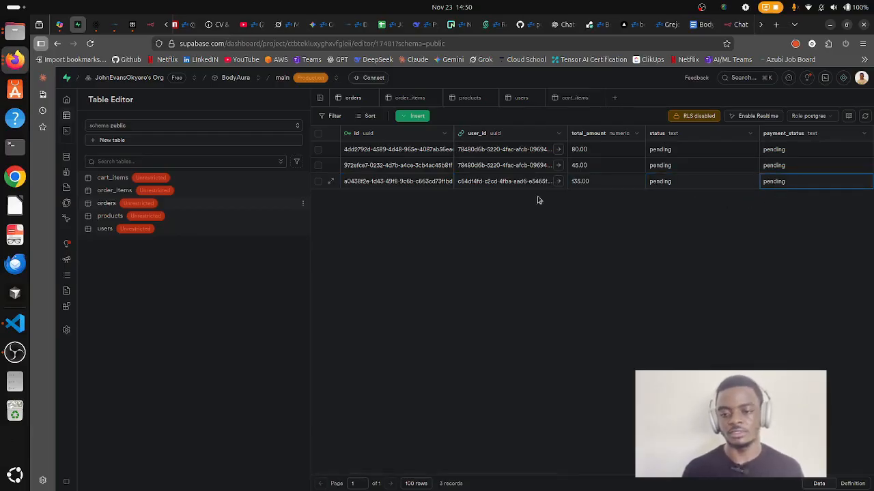
{"action": "left_click", "coordinate": [739, 25]}
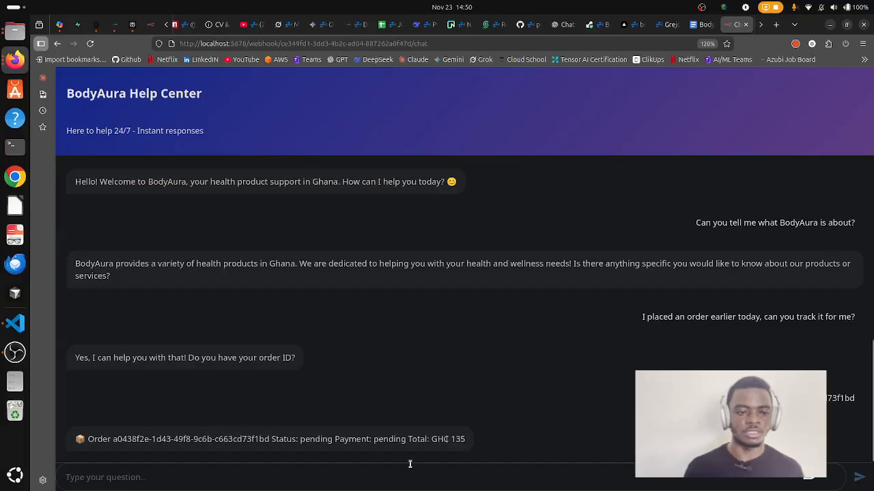
Bring up the Check Order Status workflow and zoom in on the Main Brain group.
{"action": "left_click", "coordinate": [152, 24]}
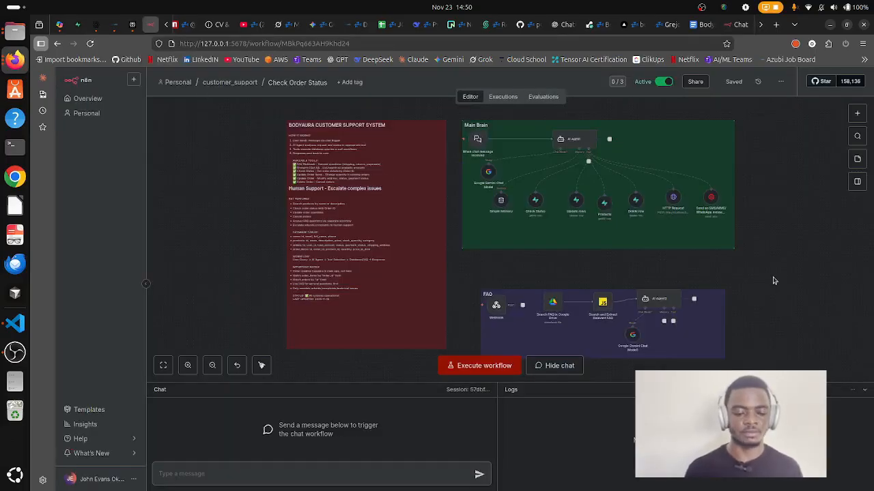
{"action": "left_click", "coordinate": [194, 366]}
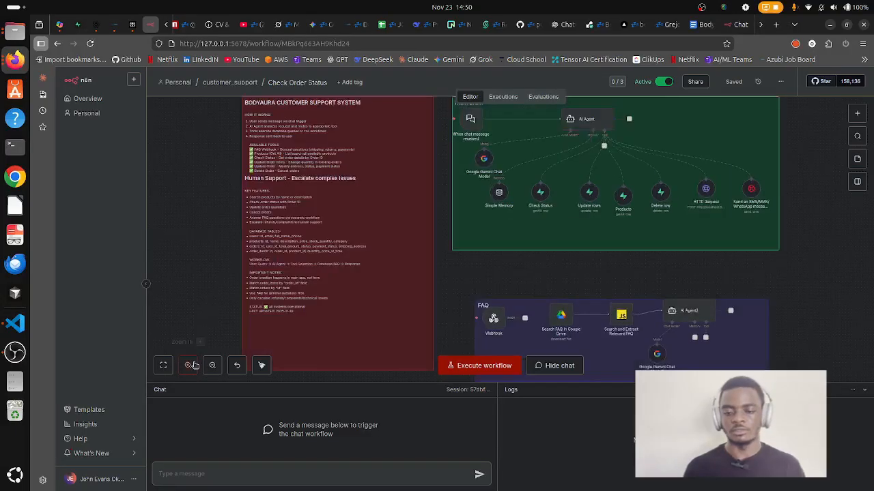
{"action": "left_click", "coordinate": [194, 365]}
{"action": "left_click", "coordinate": [193, 365]}
{"action": "scroll", "coordinate": [579, 301], "scroll_direction": "up", "scroll_amount": 3}
{"action": "scroll", "coordinate": [582, 289], "scroll_direction": "right", "scroll_amount": 2}
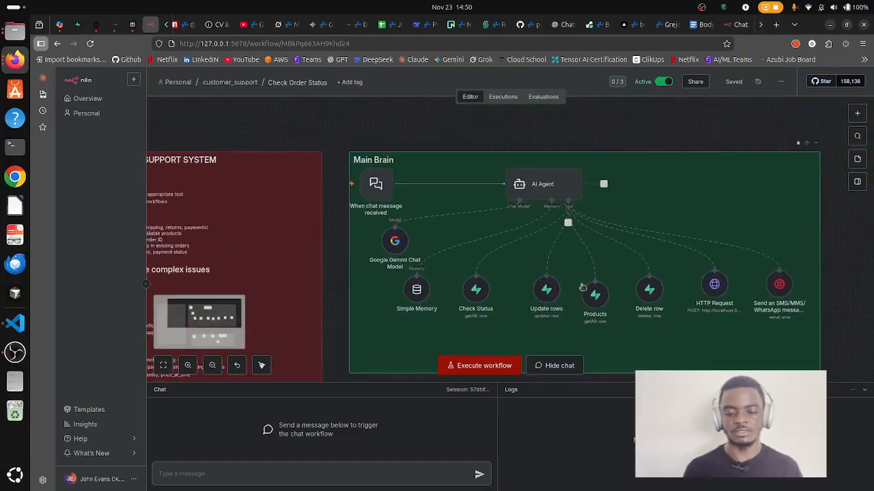
Review the AI Agent's system message, highlighting its Check Order Status instructions.
{"action": "double_click", "coordinate": [536, 185]}
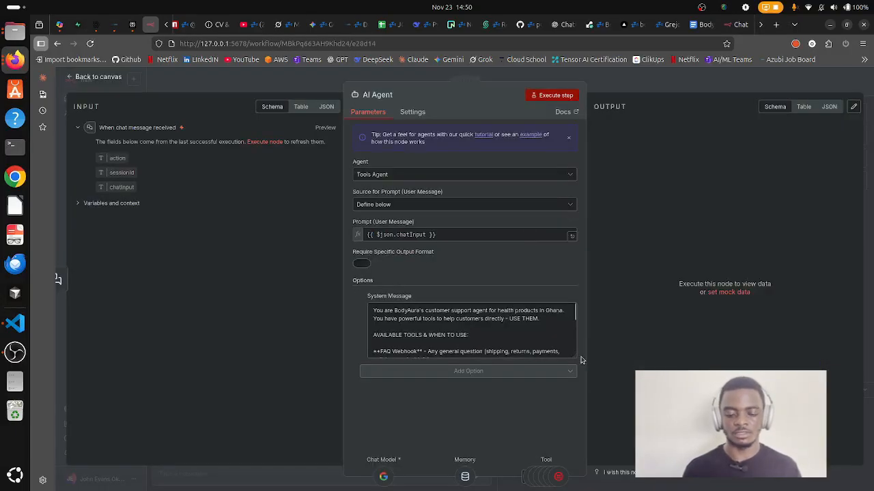
{"action": "left_click_drag", "start_coordinate": [582, 360], "coordinate": [583, 429]}
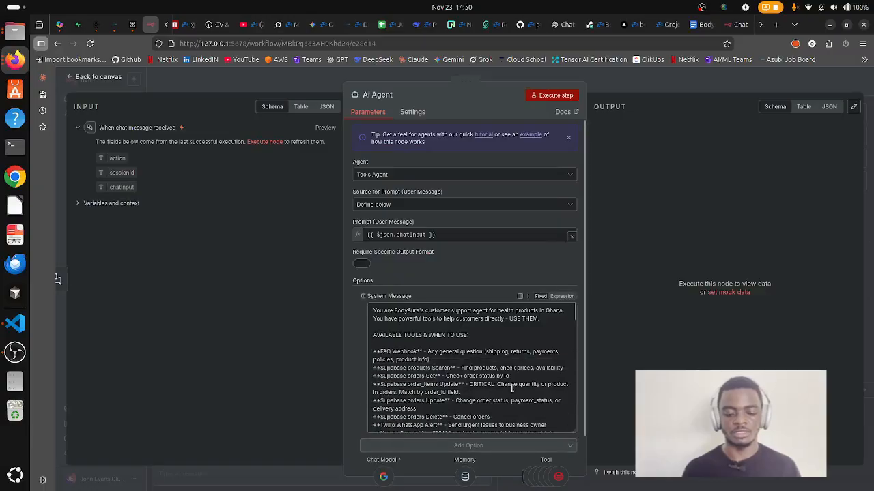
{"action": "scroll", "coordinate": [512, 382], "scroll_direction": "down", "scroll_amount": 2}
{"action": "scroll", "coordinate": [512, 382], "scroll_direction": "up", "scroll_amount": 2}
{"action": "scroll", "coordinate": [391, 328], "scroll_direction": "down", "scroll_amount": 5}
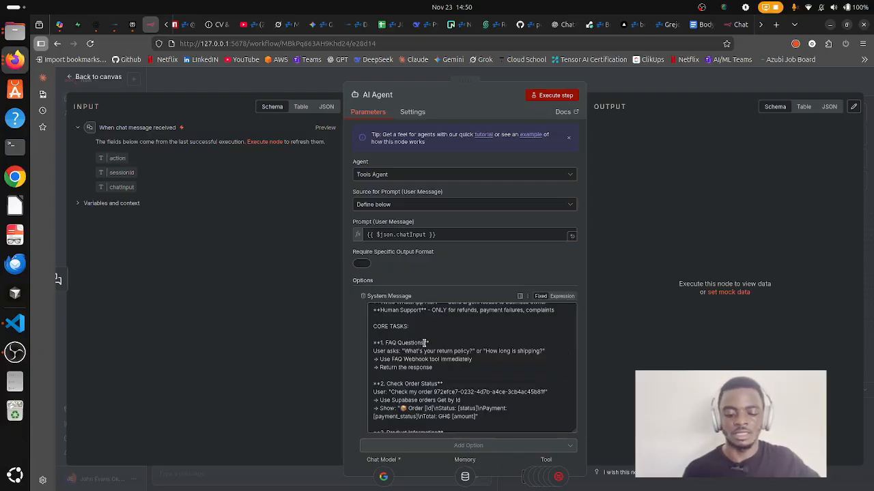
{"action": "scroll", "coordinate": [428, 363], "scroll_direction": "down", "scroll_amount": 1}
{"action": "scroll", "coordinate": [429, 362], "scroll_direction": "down", "scroll_amount": 1}
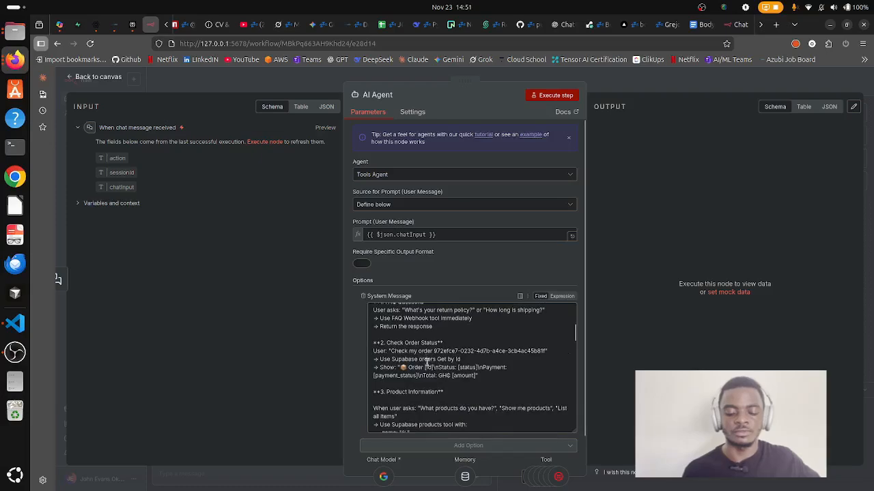
{"action": "left_click_drag", "start_coordinate": [487, 377], "coordinate": [370, 344]}
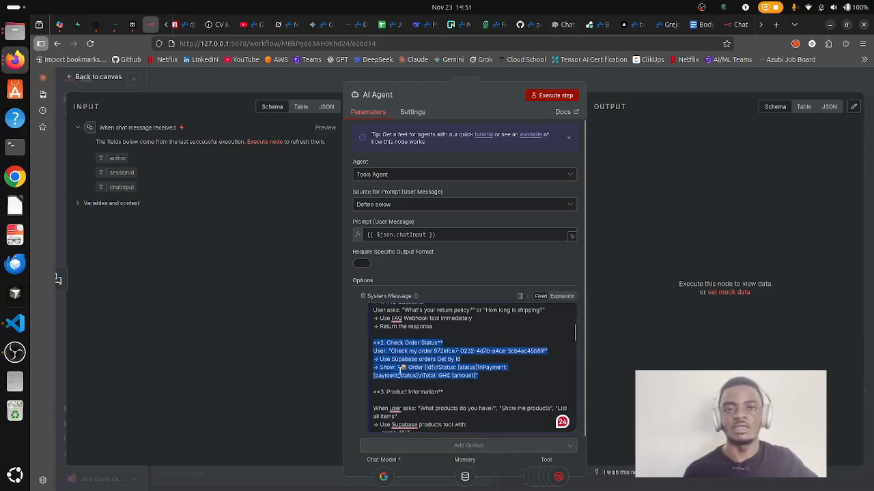
{"action": "left_click", "coordinate": [652, 90]}
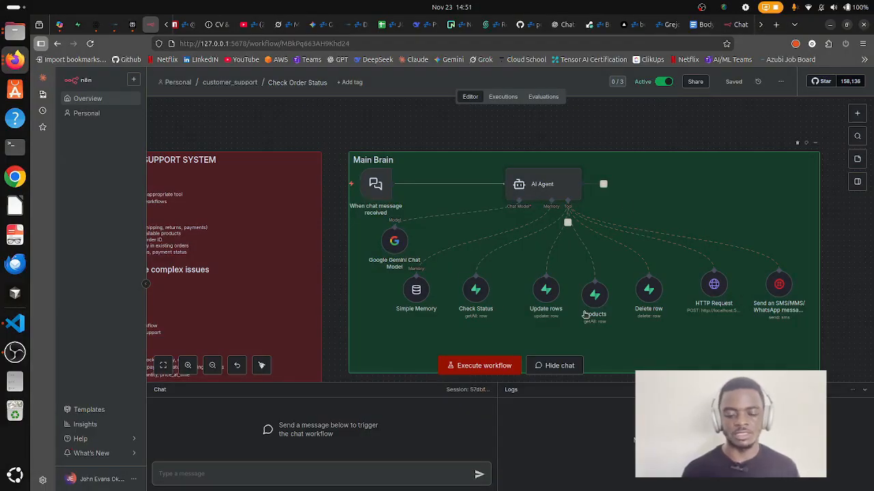
Open the Check Status node, keeping the tool description automatic and Row as the resource.
{"action": "double_click", "coordinate": [476, 289]}
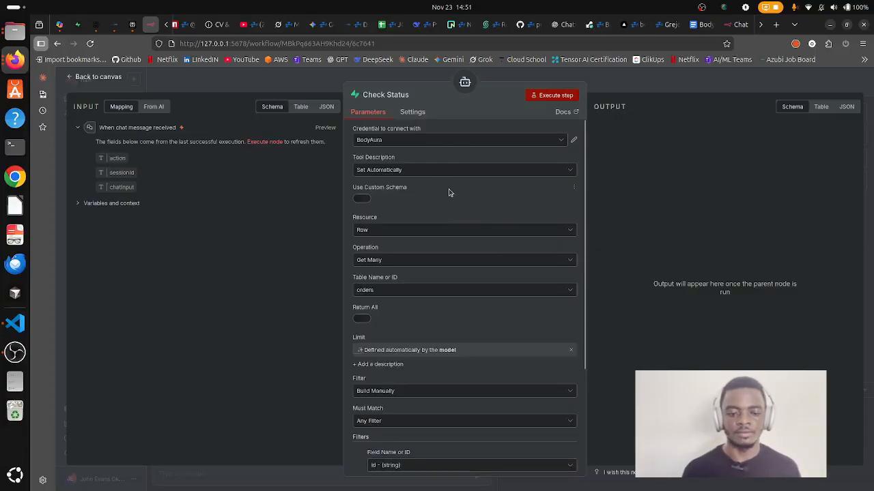
{"action": "left_click", "coordinate": [395, 170]}
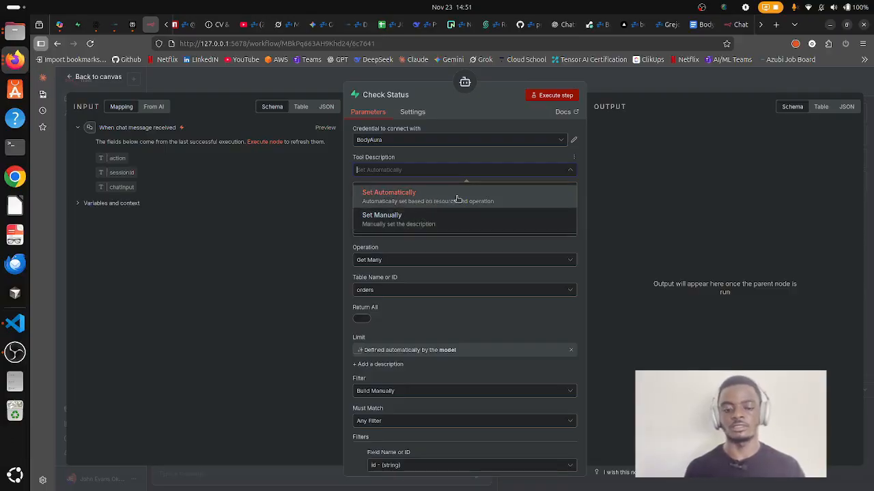
{"action": "left_click", "coordinate": [609, 203]}
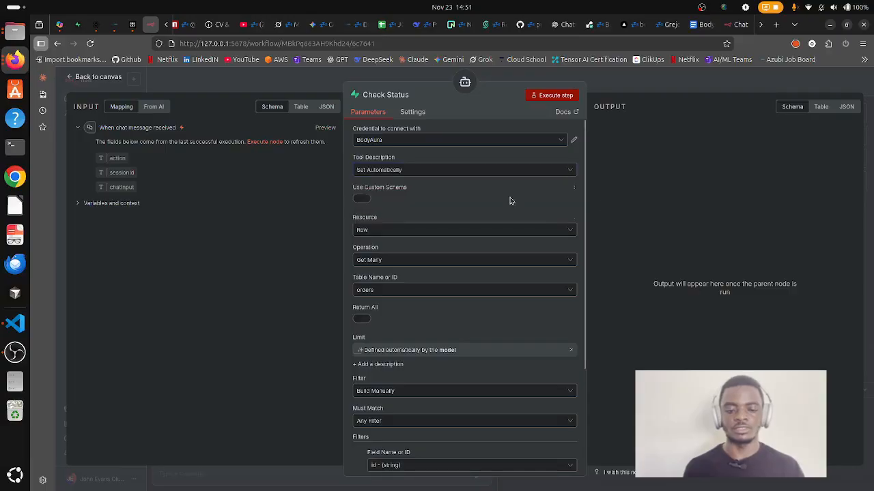
{"action": "scroll", "coordinate": [415, 175], "scroll_direction": "down", "scroll_amount": 2}
{"action": "scroll", "coordinate": [438, 172], "scroll_direction": "up", "scroll_amount": 1}
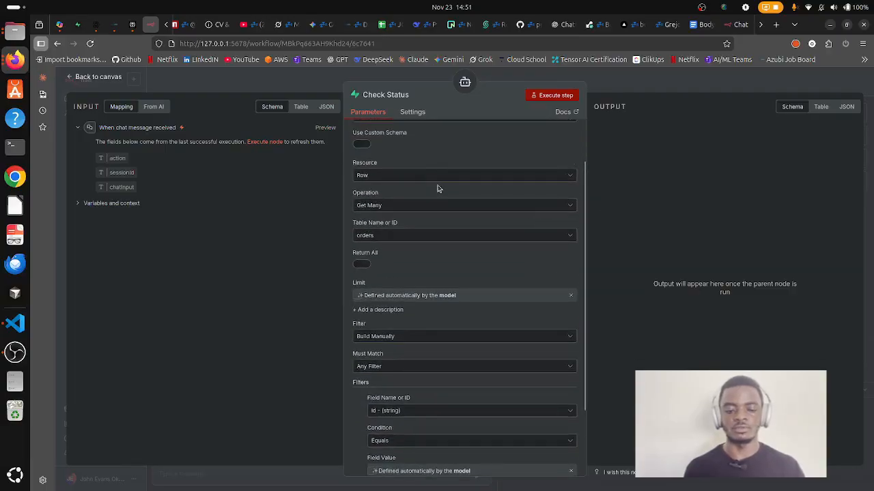
{"action": "left_click", "coordinate": [435, 177]}
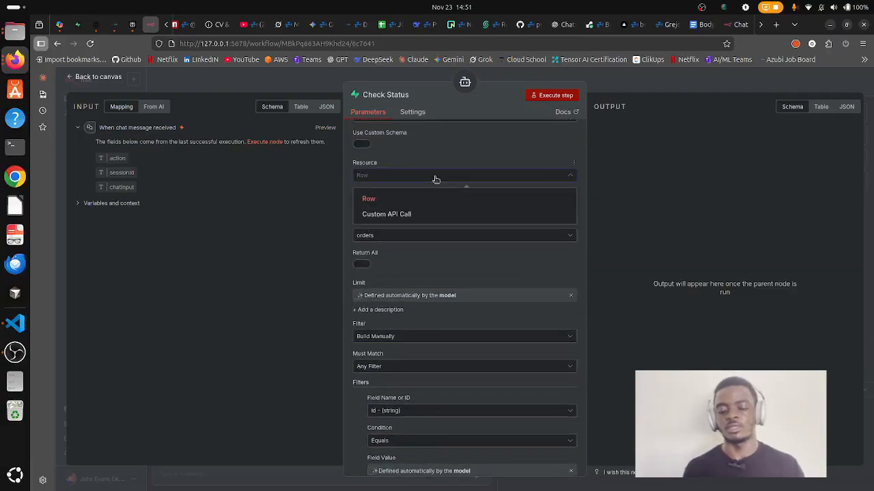
{"action": "left_click", "coordinate": [444, 197]}
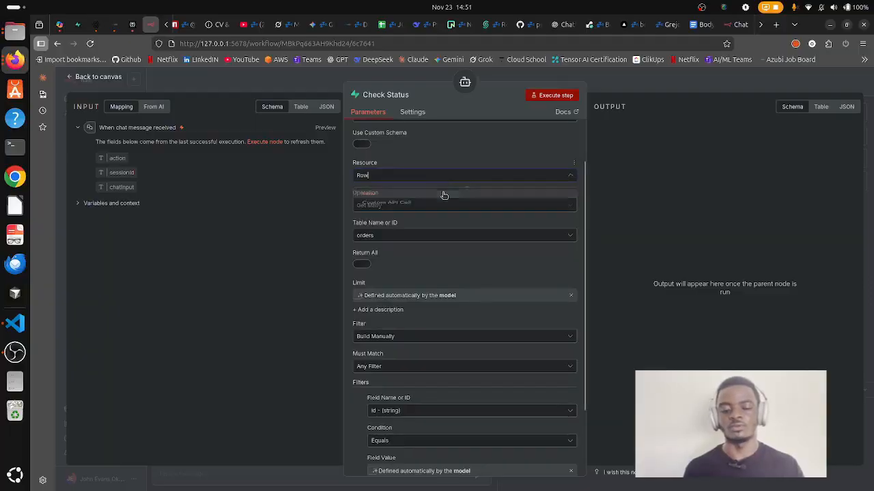
Confirm BodyAura as the Supabase credential, review the orders id filter, and return to the chat.
{"action": "scroll", "coordinate": [447, 191], "scroll_direction": "up", "scroll_amount": 1}
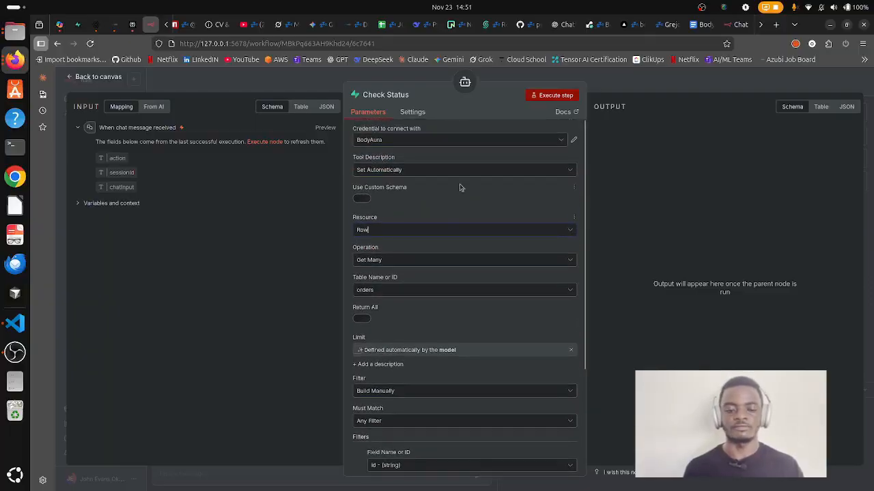
{"action": "left_click", "coordinate": [491, 141]}
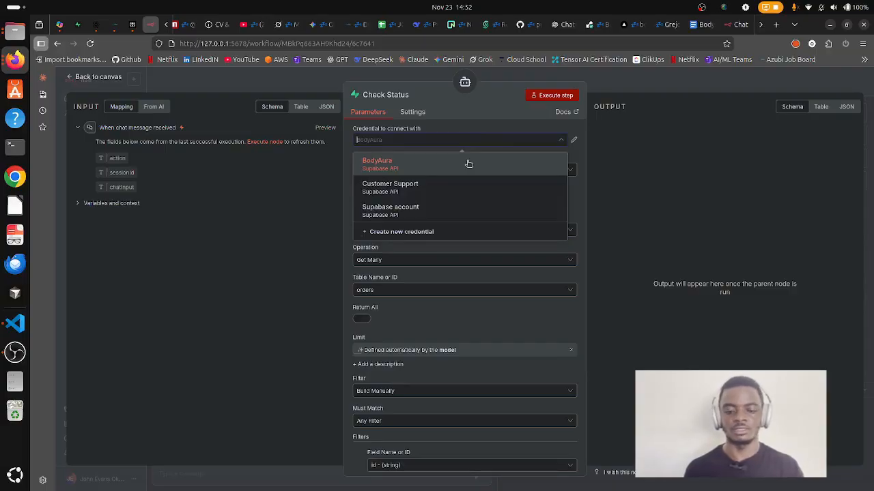
{"action": "left_click", "coordinate": [469, 164]}
{"action": "scroll", "coordinate": [443, 246], "scroll_direction": "down", "scroll_amount": 3}
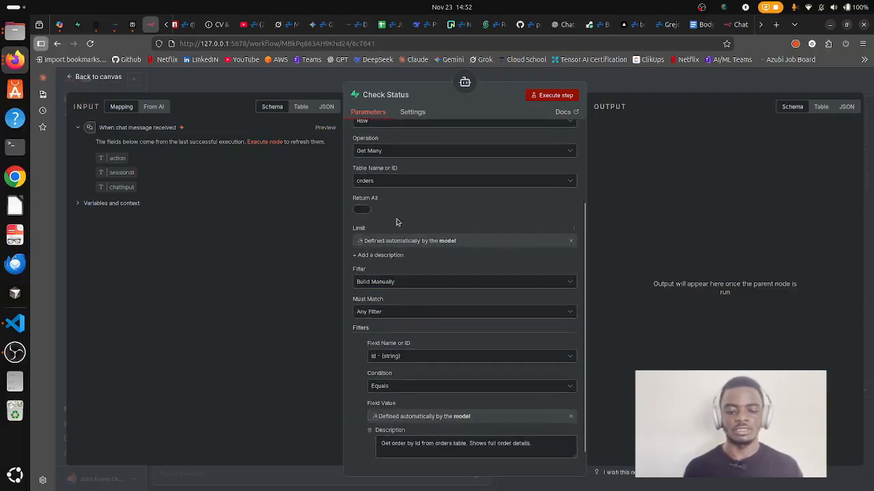
{"action": "scroll", "coordinate": [413, 229], "scroll_direction": "up", "scroll_amount": 1}
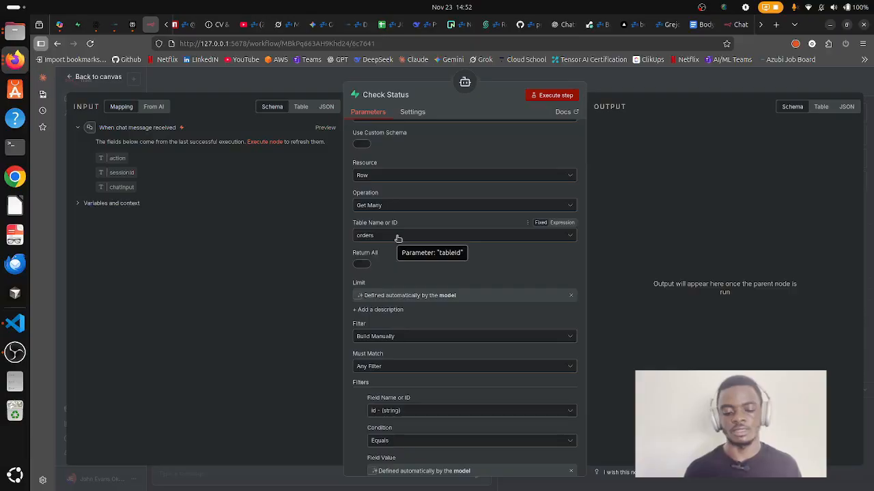
{"action": "scroll", "coordinate": [398, 237], "scroll_direction": "down", "scroll_amount": 2}
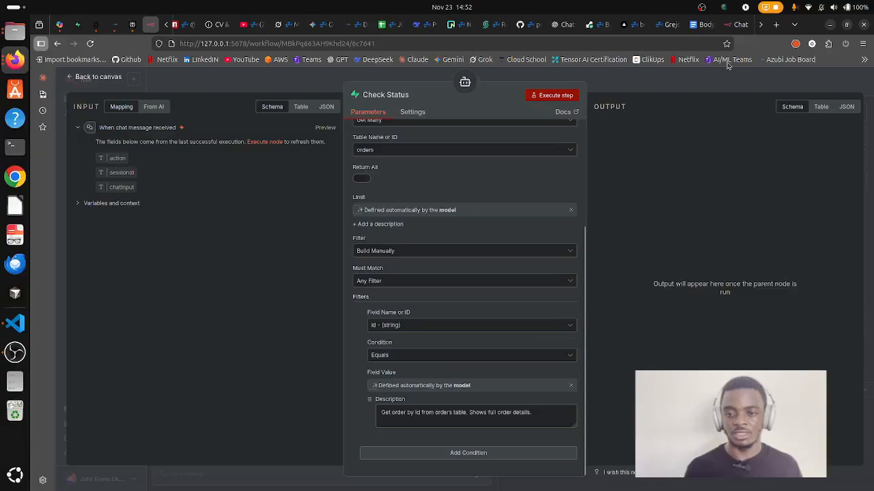
{"action": "left_click", "coordinate": [739, 24]}
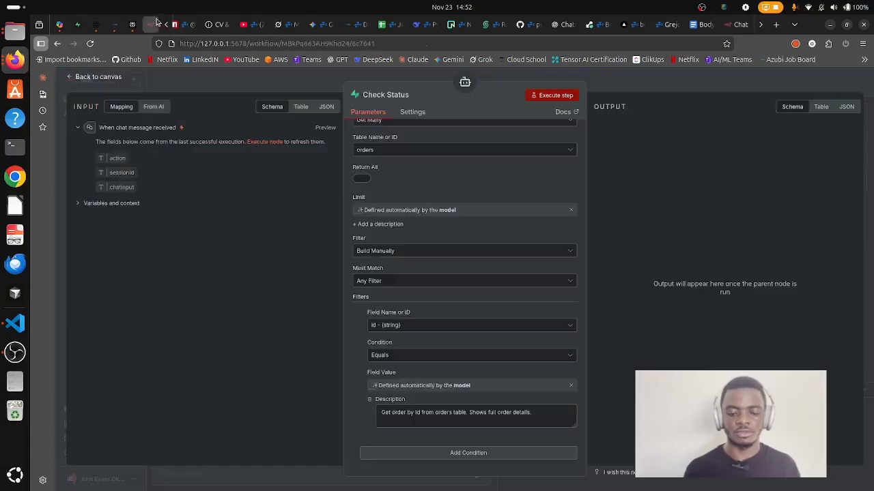
Verify in Supabase that the 135.00 order is still pending, then close the Check Status panel.
{"action": "left_click", "coordinate": [151, 24]}
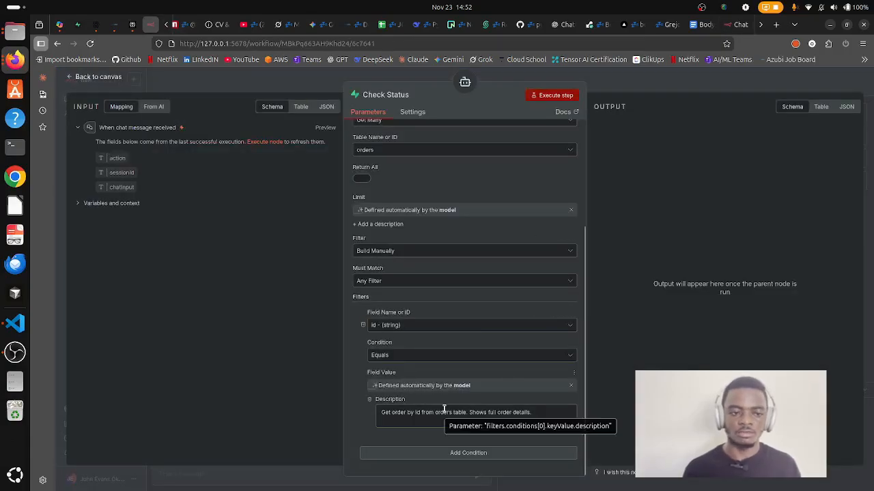
{"action": "left_click", "coordinate": [78, 25]}
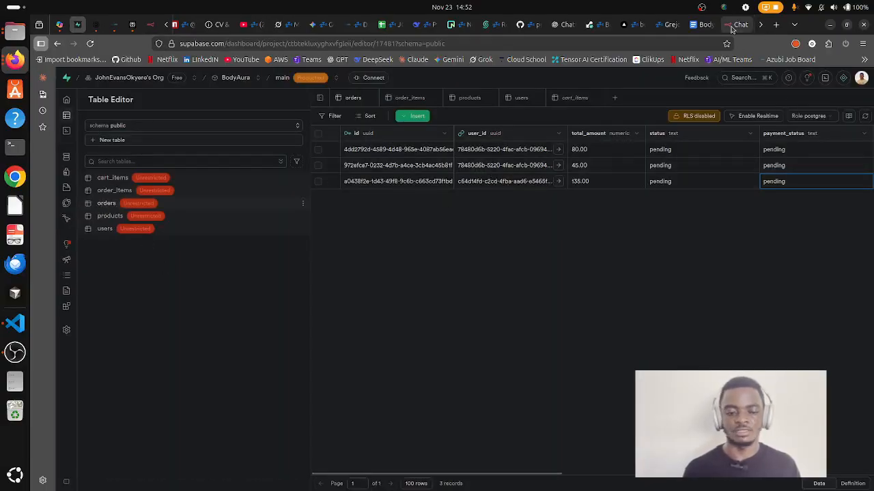
{"action": "left_click", "coordinate": [392, 168]}
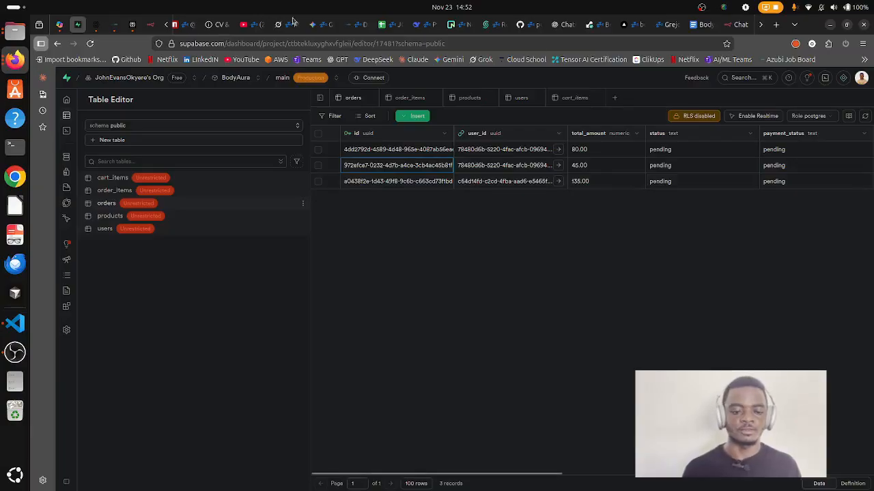
{"action": "left_click", "coordinate": [150, 25]}
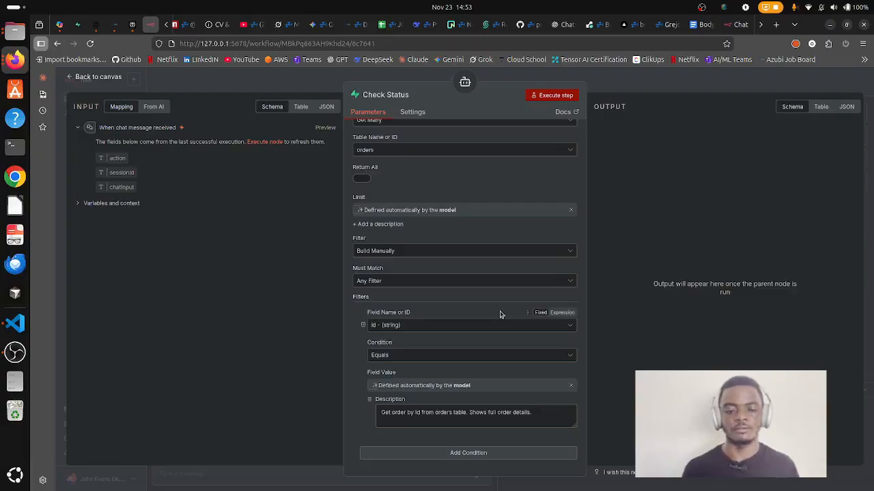
{"action": "left_click", "coordinate": [691, 87]}
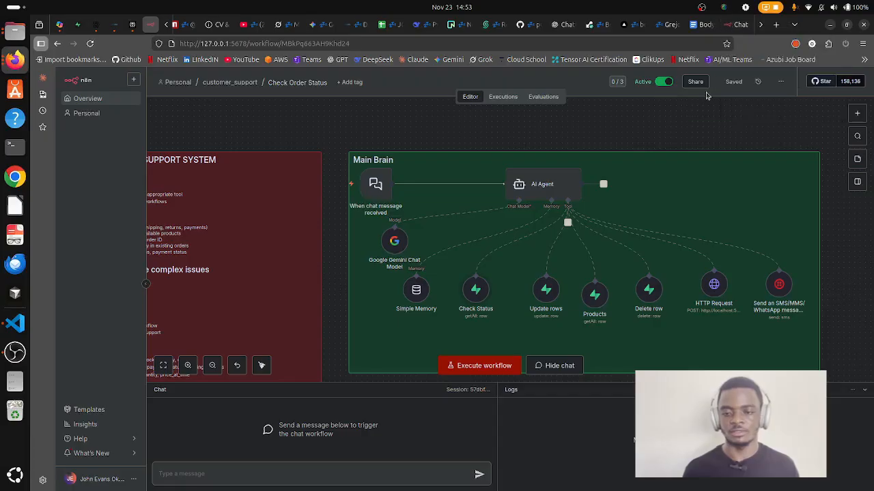
{"action": "left_click", "coordinate": [737, 24]}
Send 'thank you' followed by 'I have a complaint' in the BodyAura chat.
{"action": "left_click", "coordinate": [217, 477]}
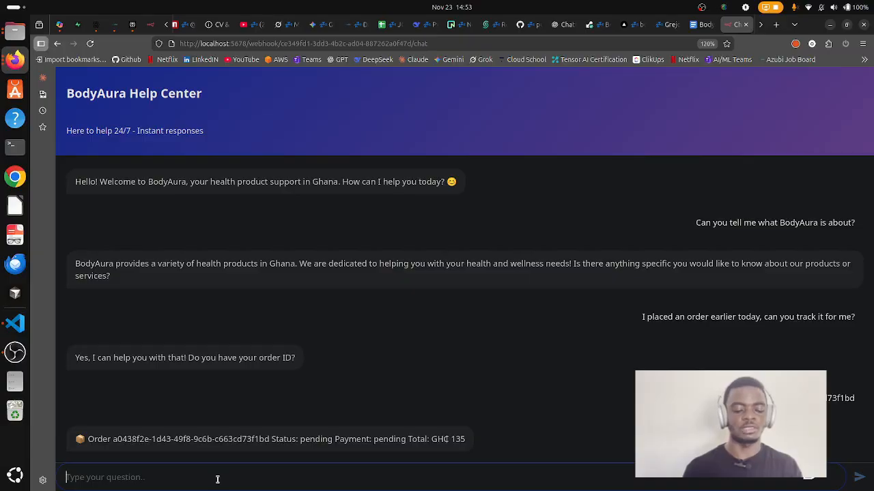
{"action": "type", "text": "thank you"}
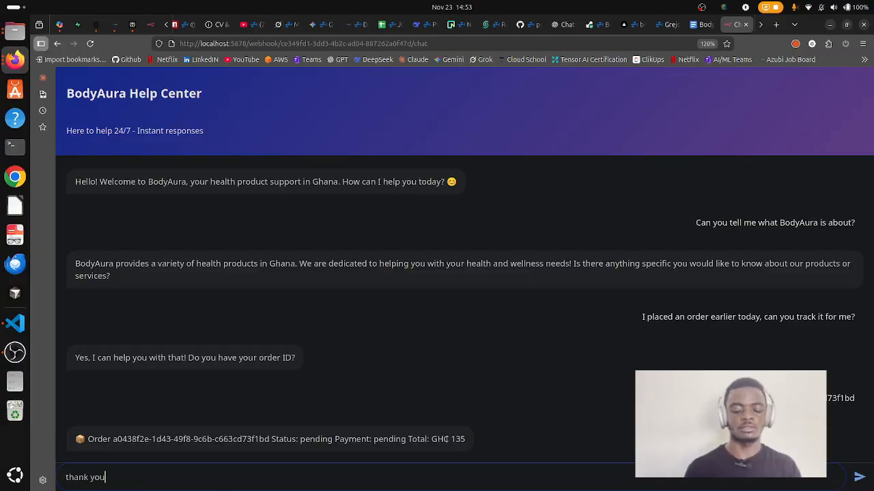
{"action": "key", "text": "Return"}
{"action": "type", "text": "I have "}
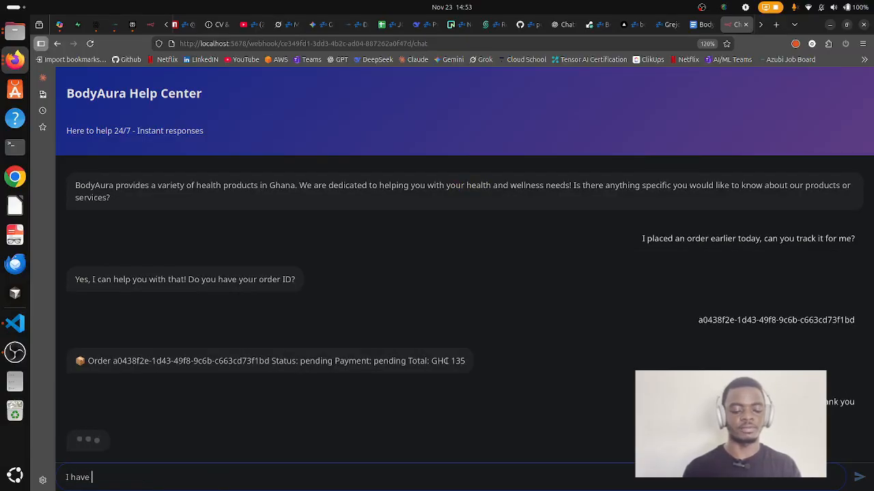
{"action": "type", "text": "a complaint"}
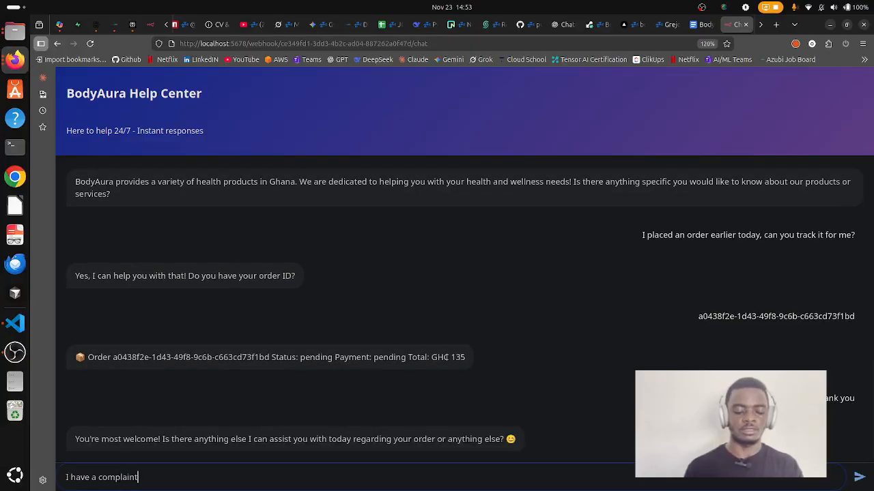
{"action": "key", "text": "Return"}
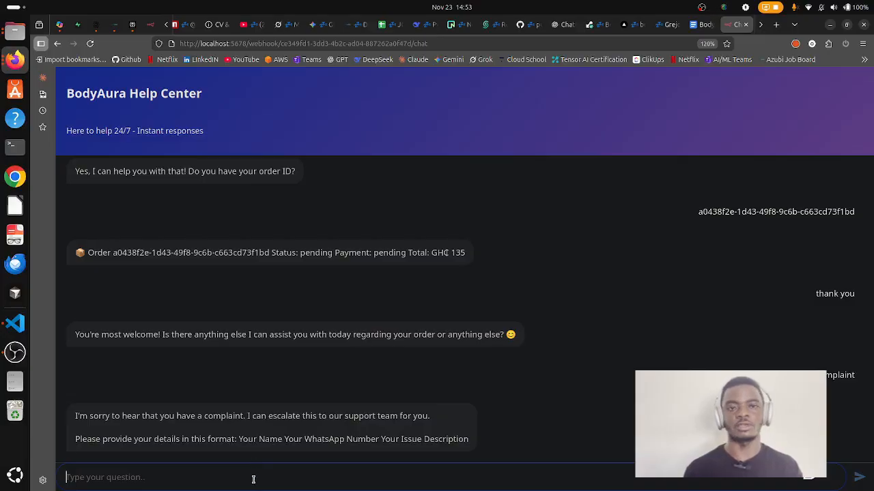
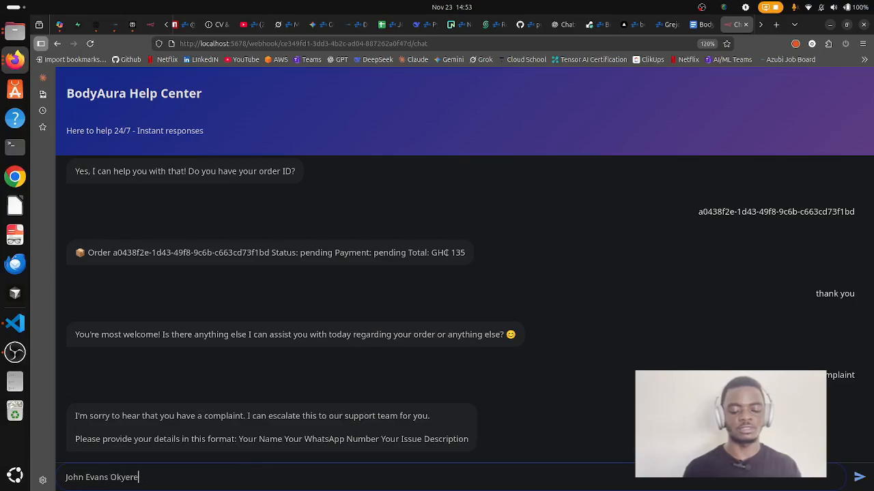
Enter the customer's full name, WhatsApp number and 'I hav been locked out' issue on separate lines.
{"action": "key", "text": "shift+Return"}
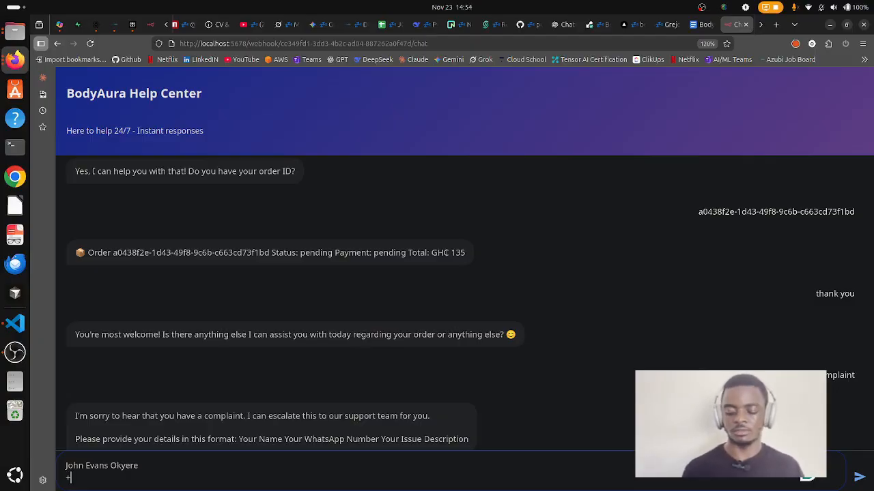
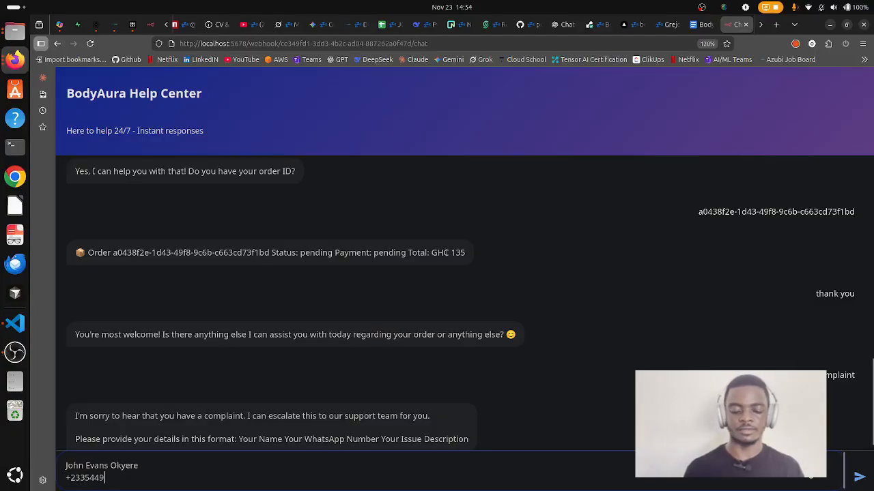
{"action": "key", "text": "shift+Return"}
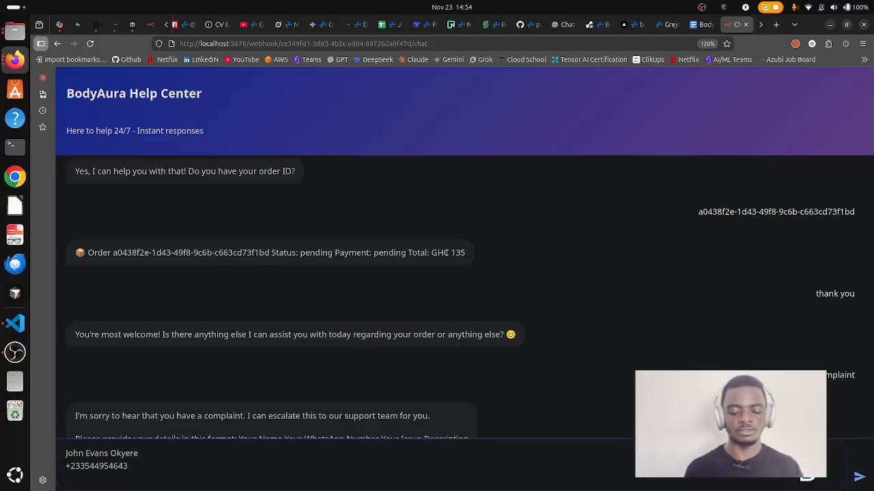
{"action": "scroll", "coordinate": [511, 363], "scroll_direction": "down", "scroll_amount": 1}
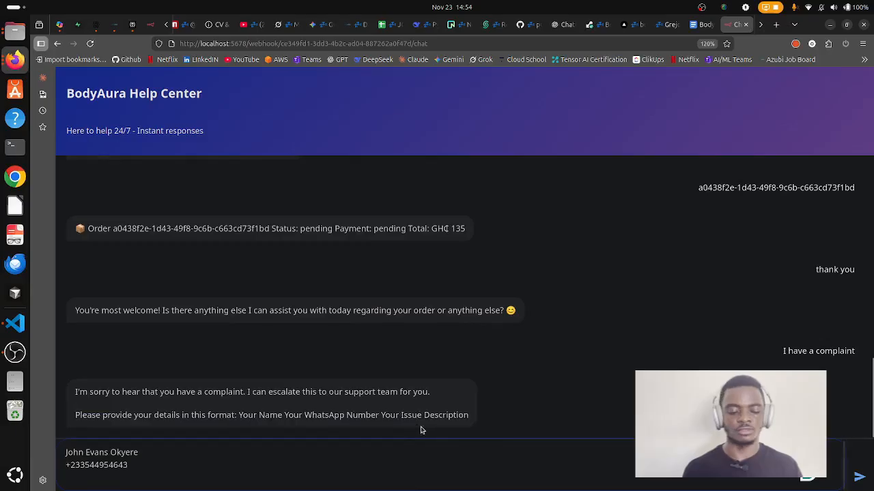
{"action": "type", "text": "I"}
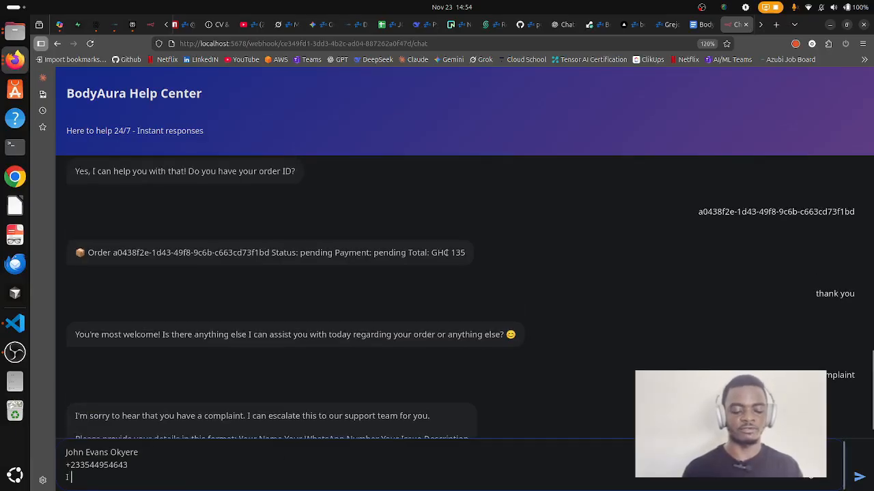
{"action": "type", "text": " hav been"}
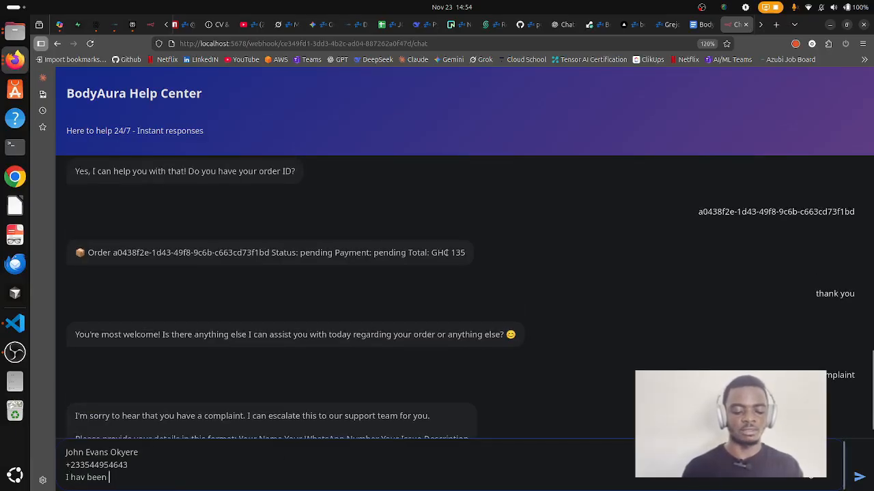
{"action": "type", "text": " locked out"}
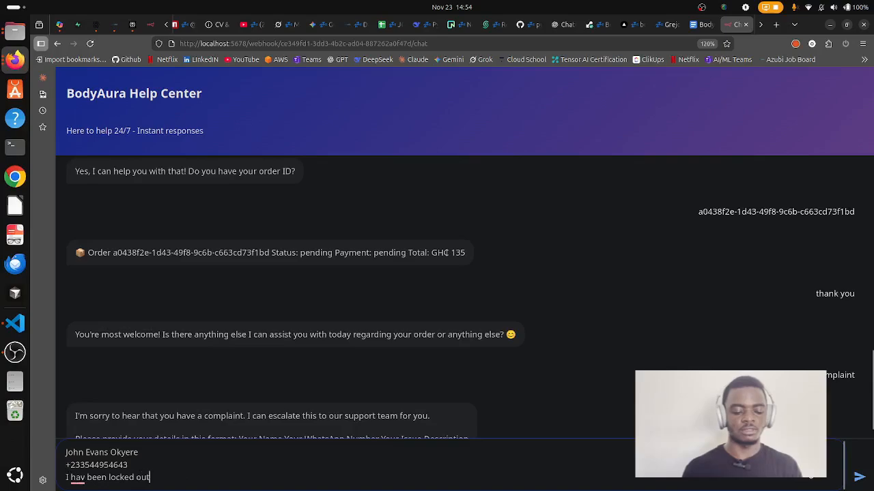
{"action": "type", "text": ", I need to have "}
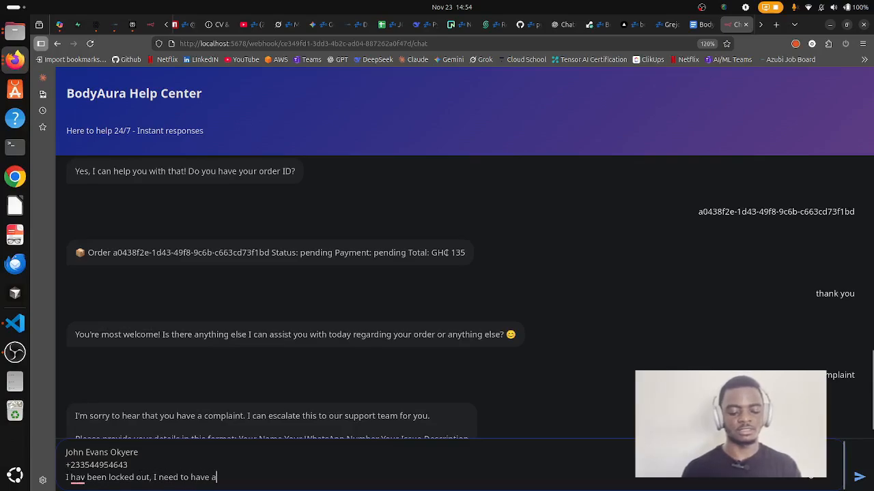
{"action": "type", "text": "access again"}
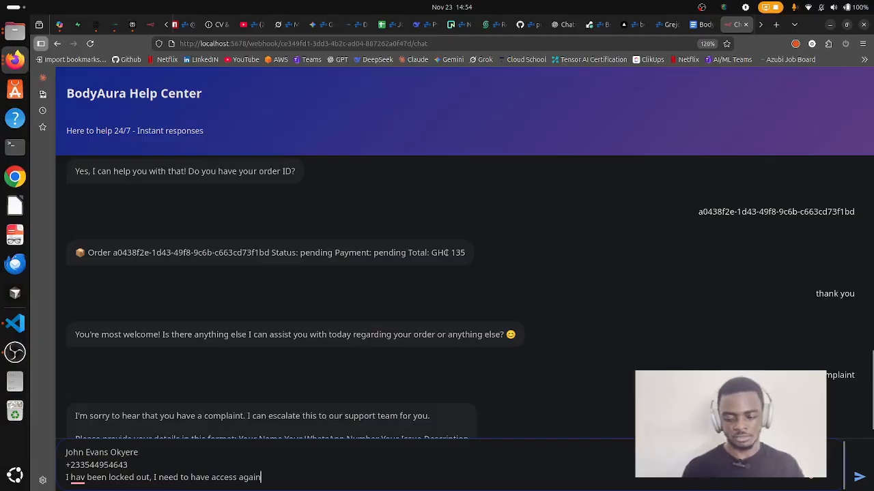
Correct 'hav' to 'have', send the complaint, and bring WhatsApp Web over the chat.
{"action": "key", "text": "shift+Return"}
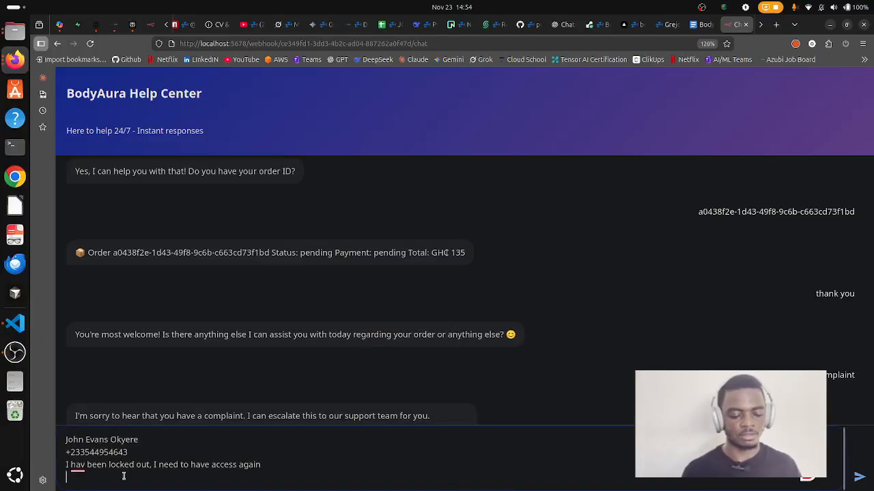
{"action": "right_click", "coordinate": [80, 468]}
{"action": "left_click", "coordinate": [79, 389]}
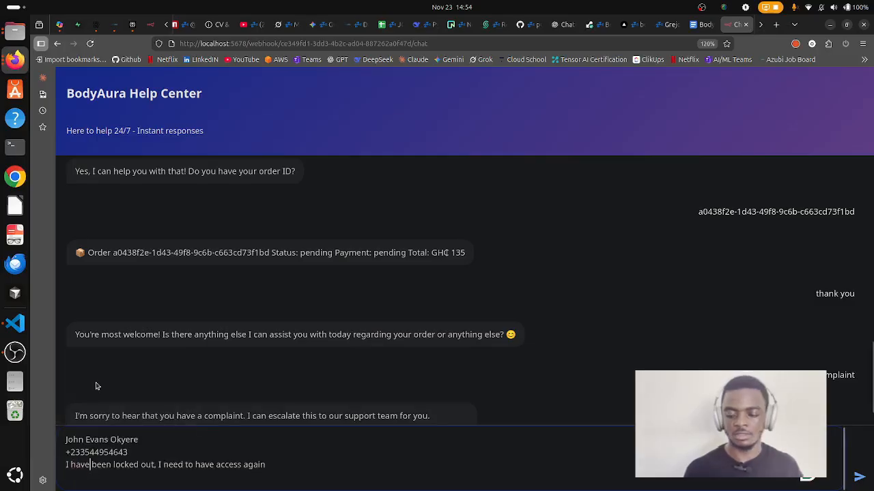
{"action": "left_click", "coordinate": [858, 477]}
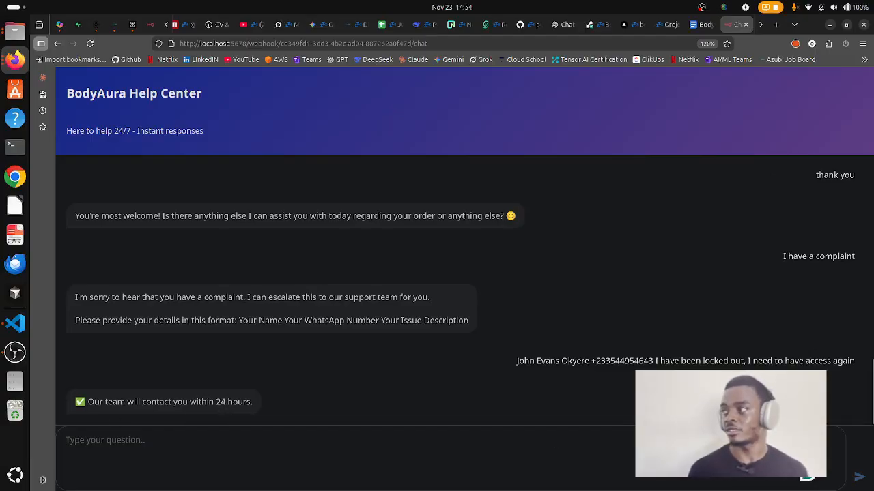
{"action": "left_click_drag", "start_coordinate": [872, 216], "coordinate": [684, 114]}
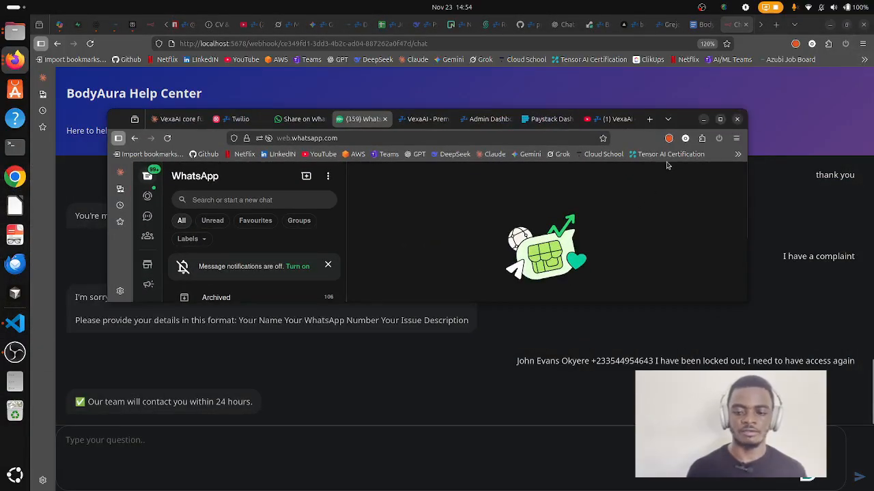
Maximize WhatsApp Web and review the Twilio chat's escalated lockout support alert.
{"action": "left_click", "coordinate": [719, 119]}
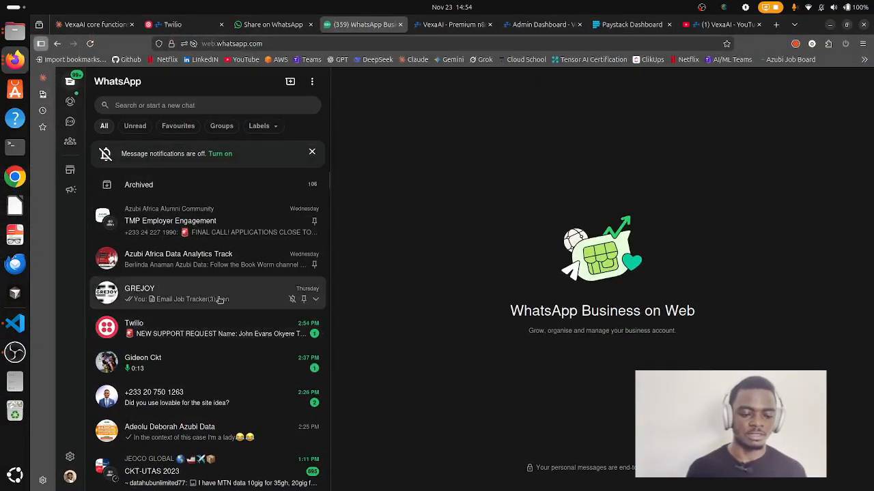
{"action": "left_click", "coordinate": [201, 335]}
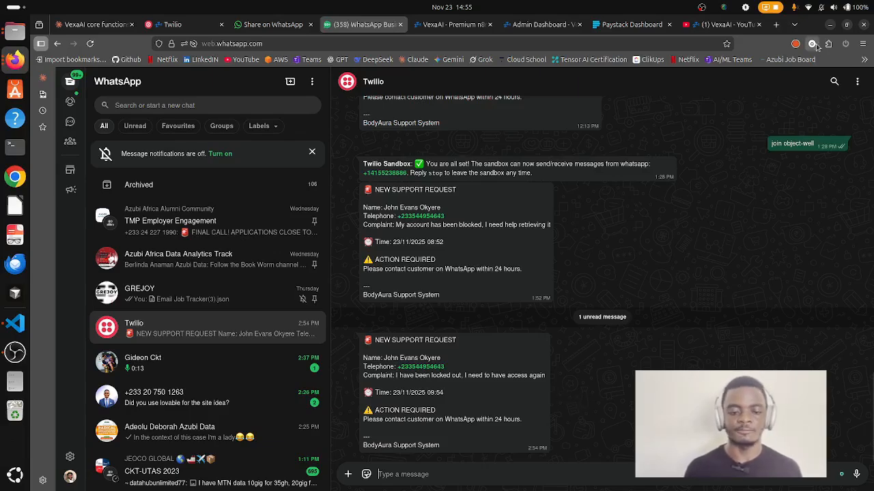
{"action": "left_click", "coordinate": [828, 26]}
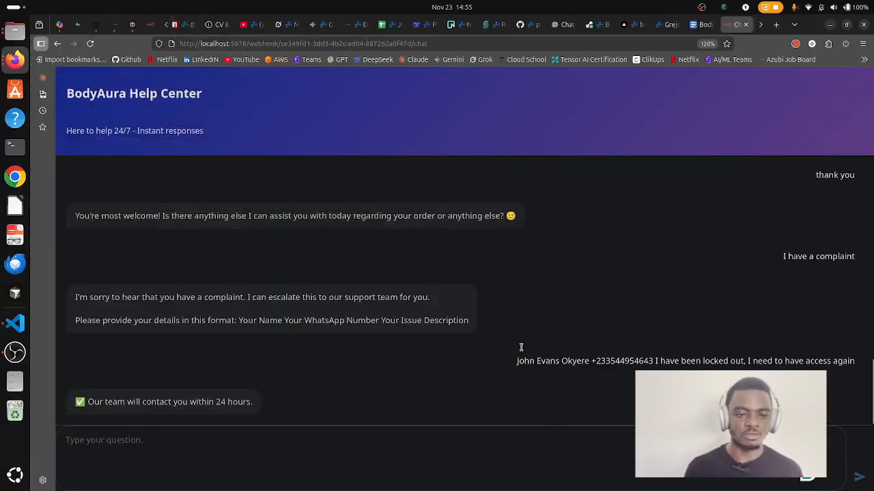
{"action": "left_click", "coordinate": [147, 25]}
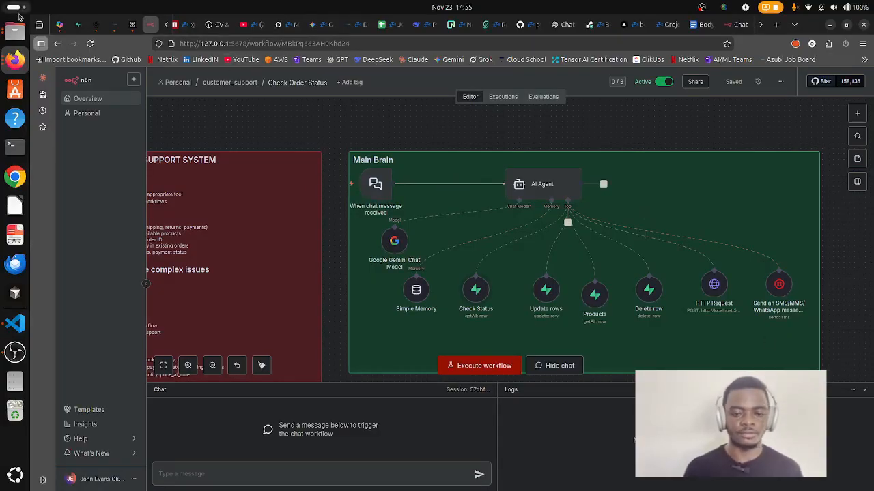
{"action": "left_click", "coordinate": [15, 61]}
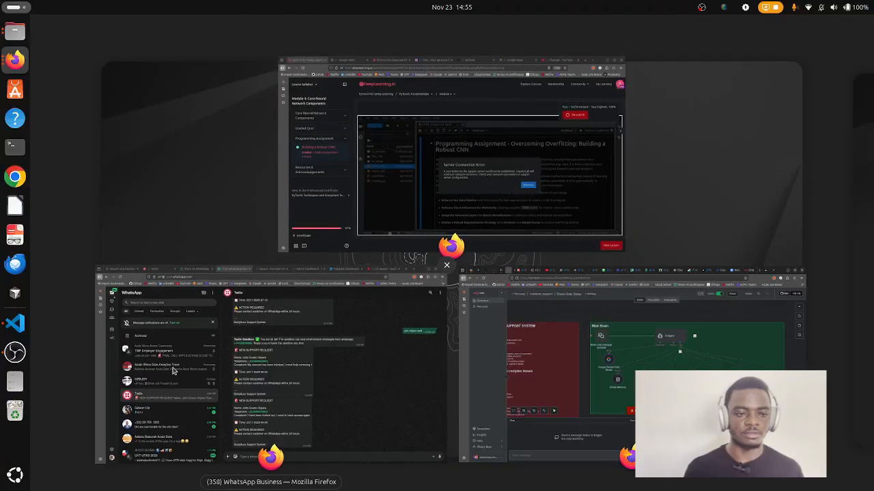
{"action": "left_click", "coordinate": [293, 371]}
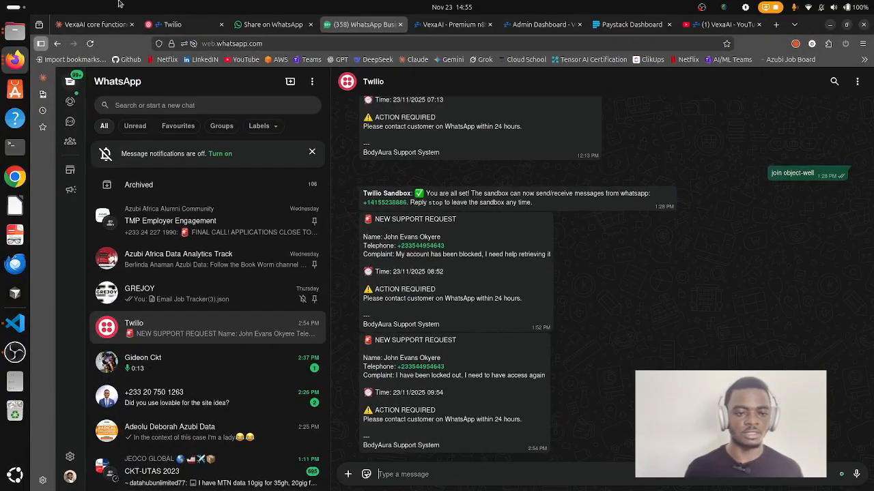
{"action": "left_click", "coordinate": [174, 24]}
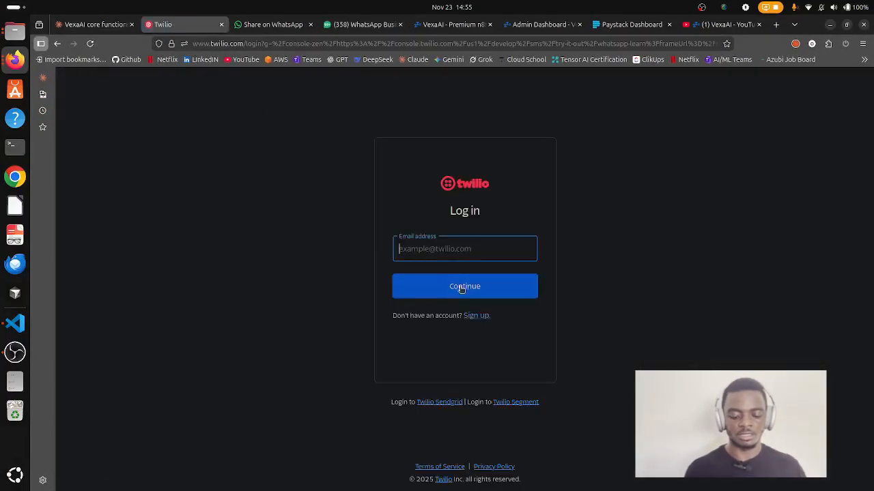
{"action": "type", "text": "okyuer"}
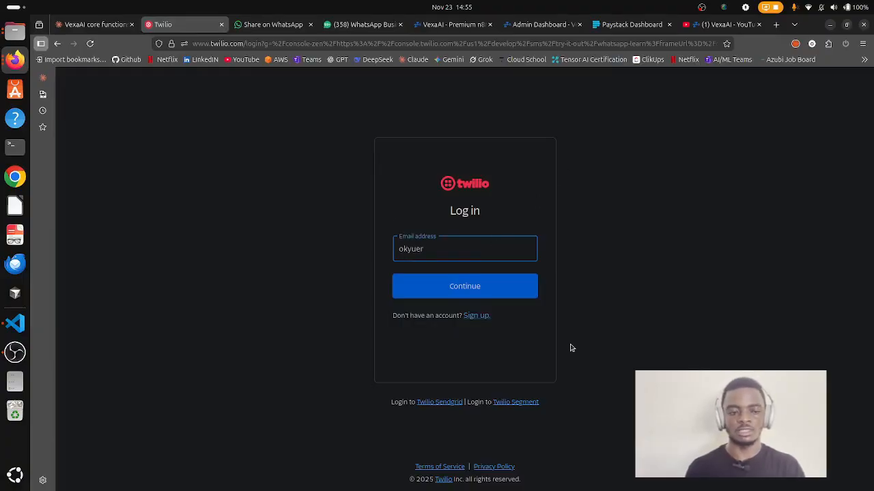
{"action": "left_click", "coordinate": [15, 61]}
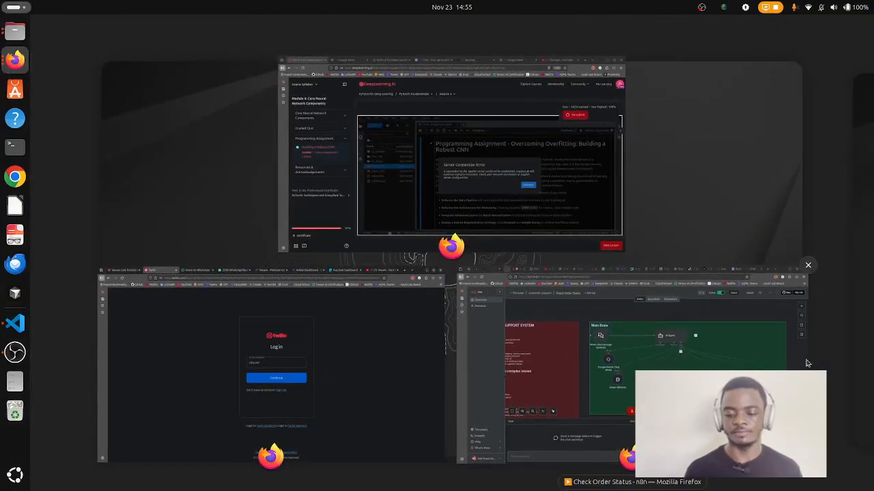
{"action": "left_click", "coordinate": [805, 364]}
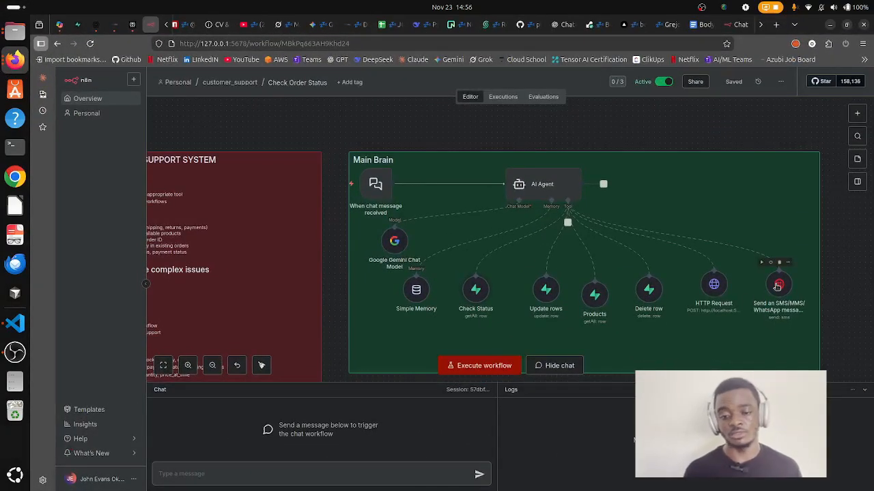
{"action": "double_click", "coordinate": [777, 286]}
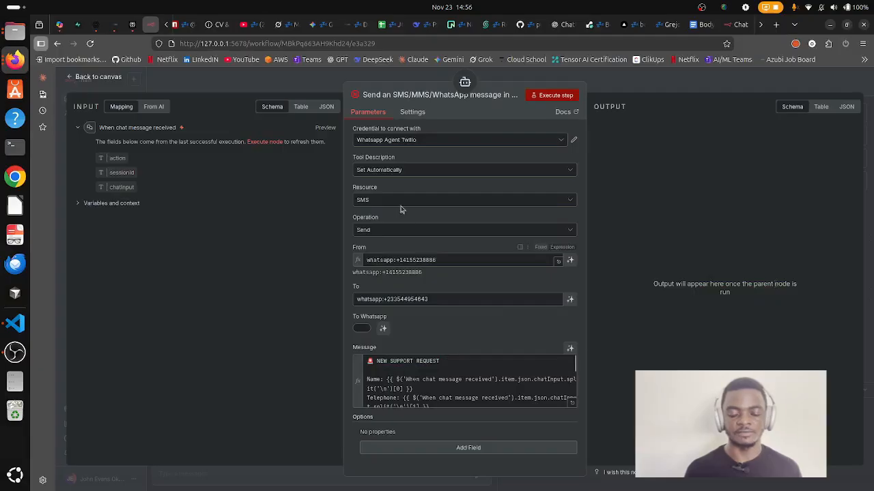
{"action": "left_click", "coordinate": [451, 137]}
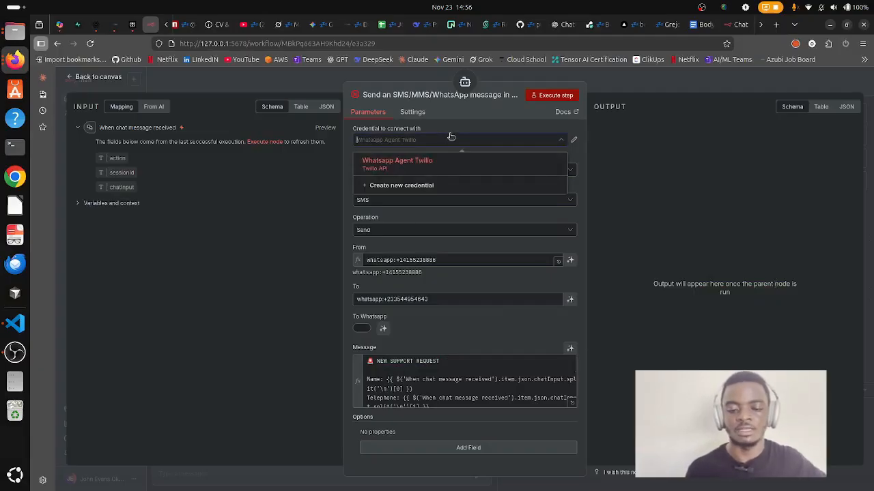
{"action": "left_click", "coordinate": [398, 164]}
{"action": "left_click", "coordinate": [417, 175]}
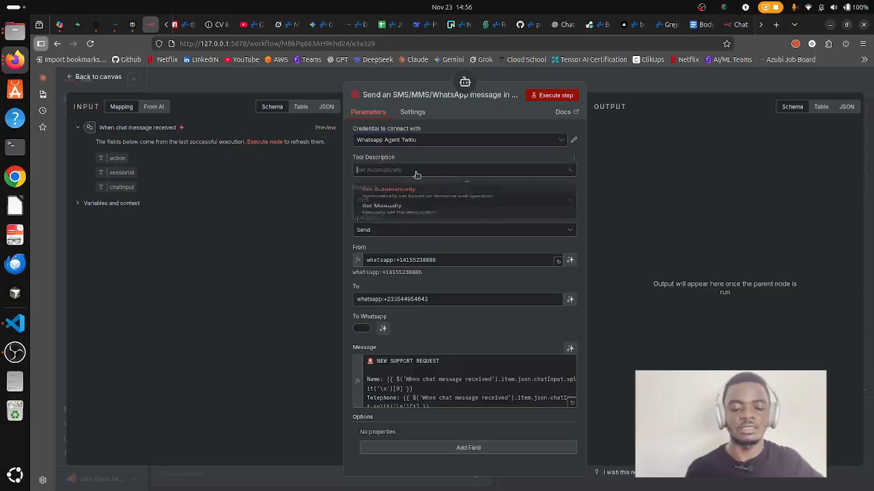
{"action": "left_click", "coordinate": [416, 175]}
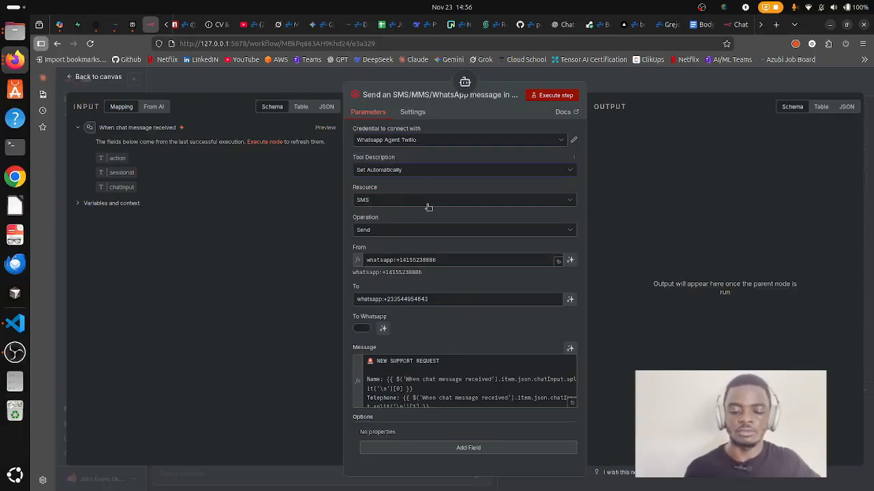
{"action": "left_click", "coordinate": [458, 199]}
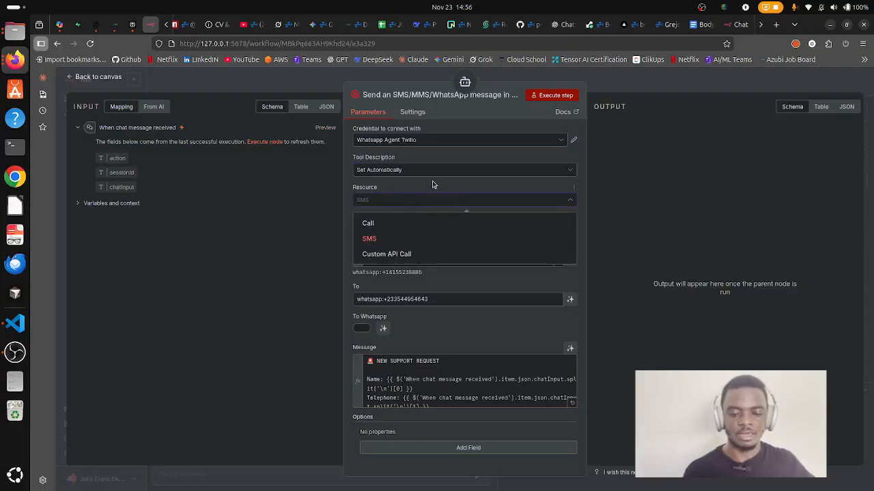
{"action": "left_click", "coordinate": [442, 197]}
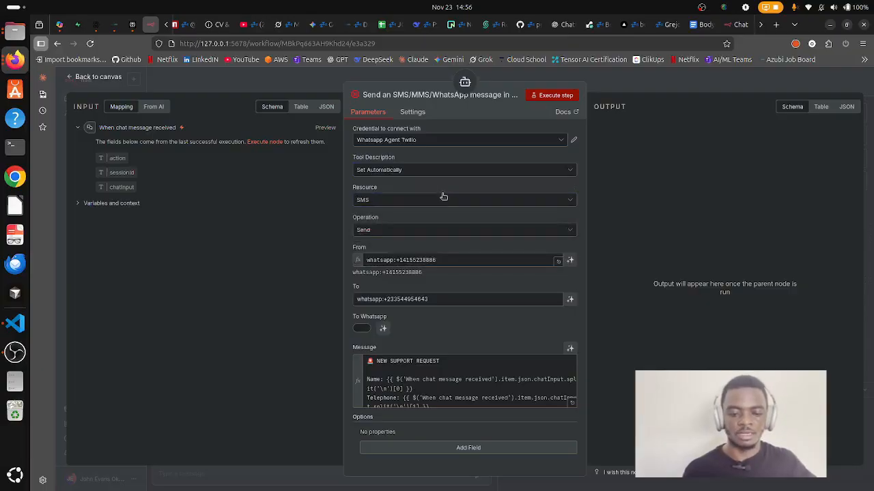
{"action": "left_click", "coordinate": [403, 230]}
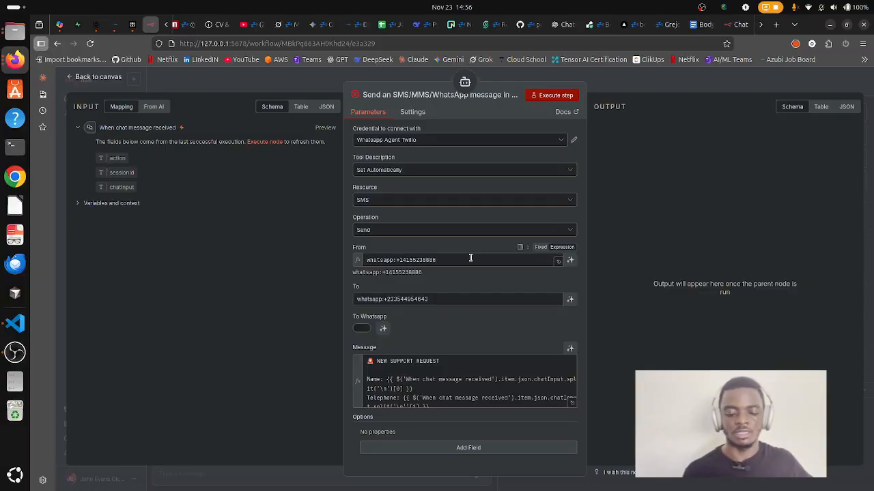
{"action": "left_click", "coordinate": [452, 375]}
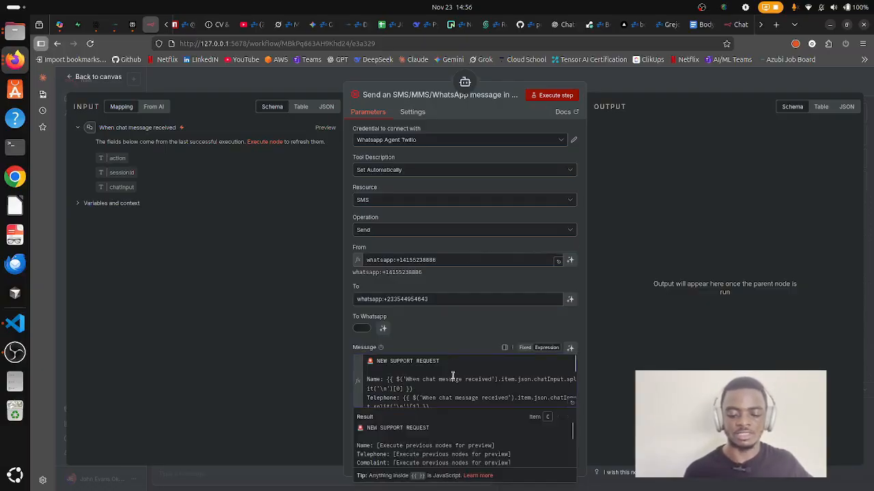
{"action": "scroll", "coordinate": [452, 375], "scroll_direction": "down", "scroll_amount": 1}
{"action": "scroll", "coordinate": [452, 375], "scroll_direction": "down", "scroll_amount": 2}
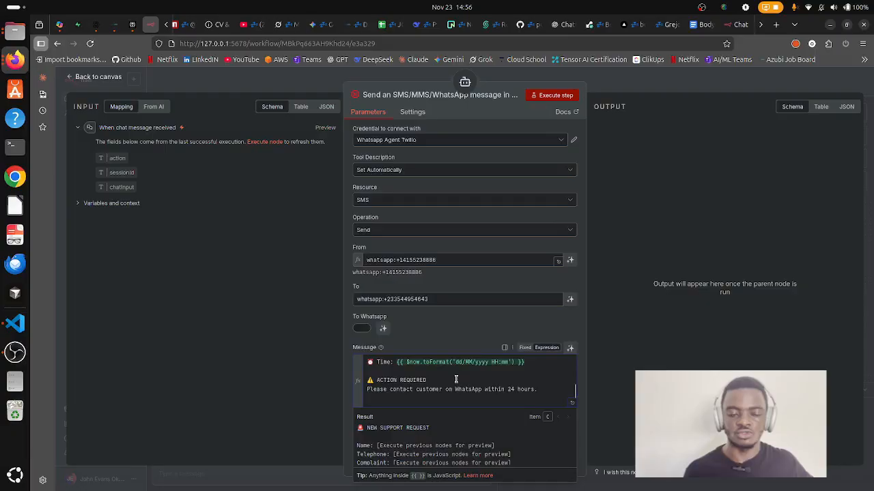
{"action": "scroll", "coordinate": [456, 379], "scroll_direction": "up", "scroll_amount": 3}
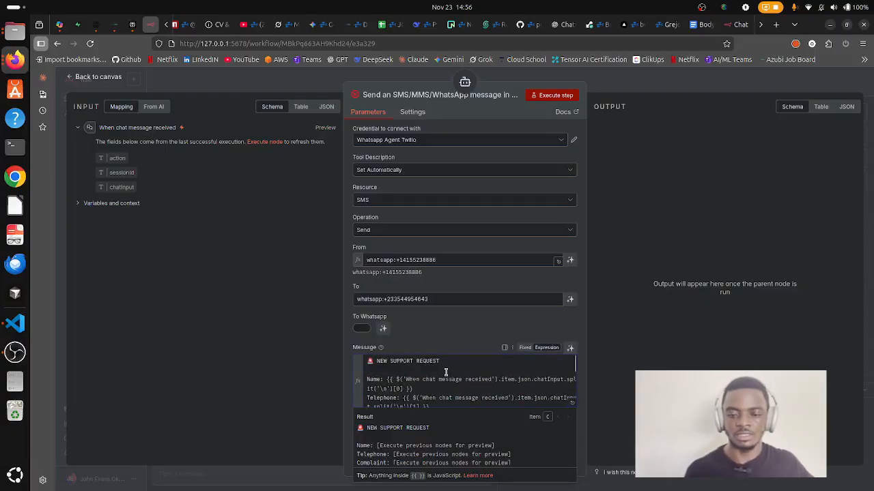
{"action": "left_click", "coordinate": [676, 80]}
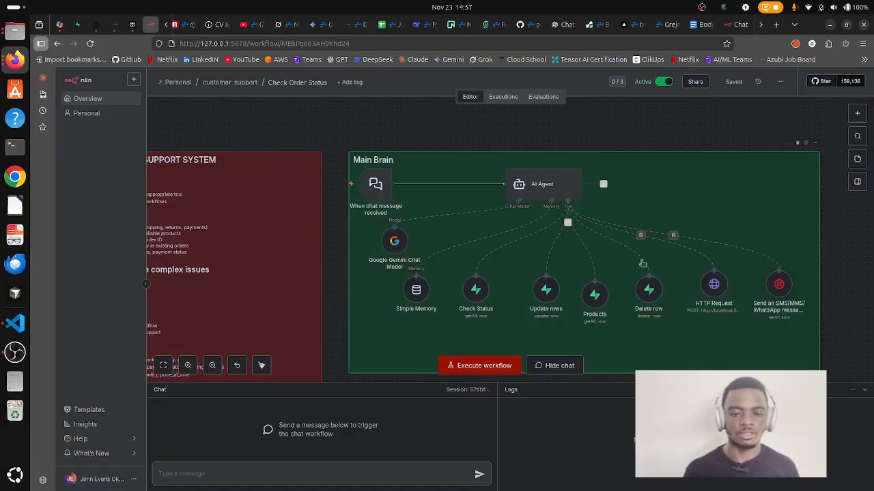
Ask the BodyAura chat 'can you please recommend a herbal tea for me?'.
{"action": "left_click", "coordinate": [738, 25]}
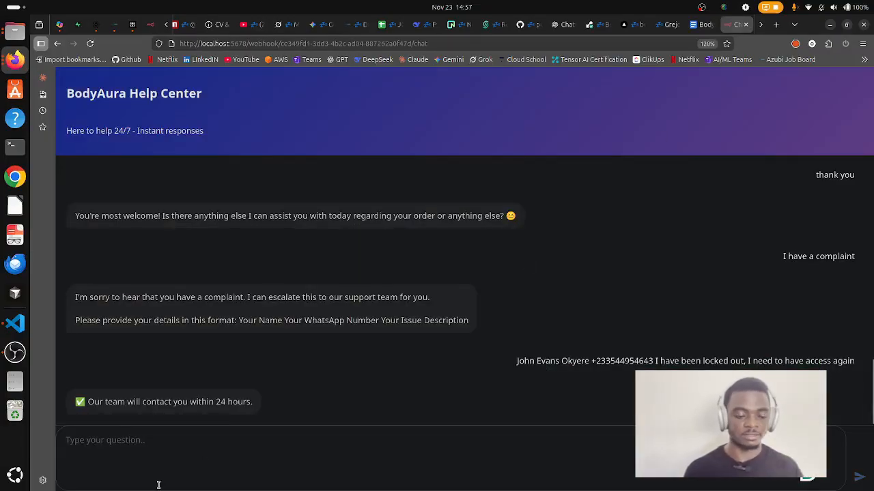
{"action": "left_click", "coordinate": [168, 452]}
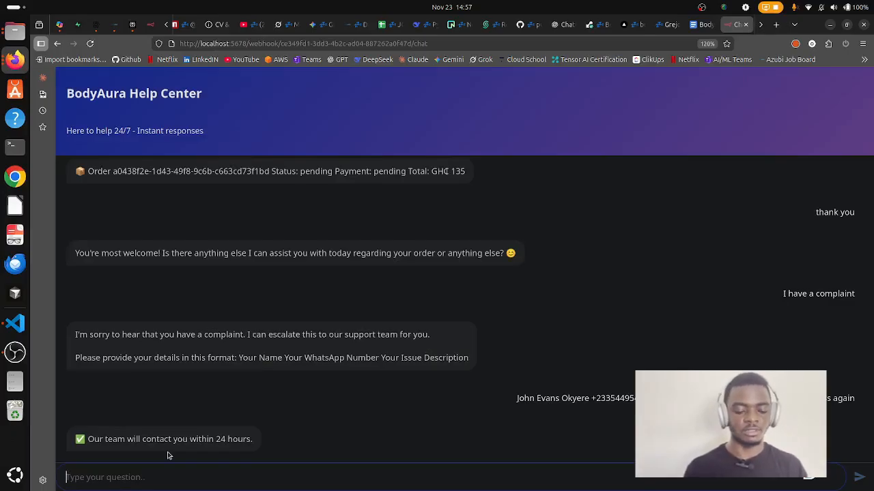
{"action": "type", "text": "can you p"}
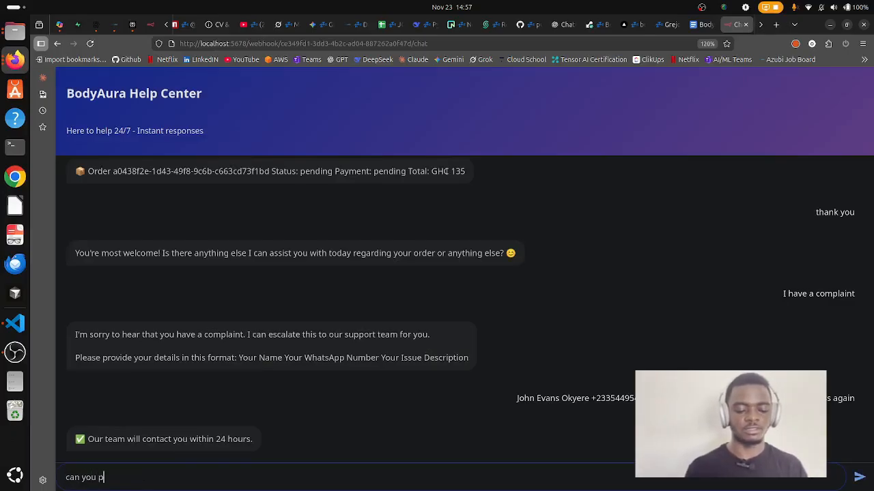
{"action": "type", "text": "lease recommend"}
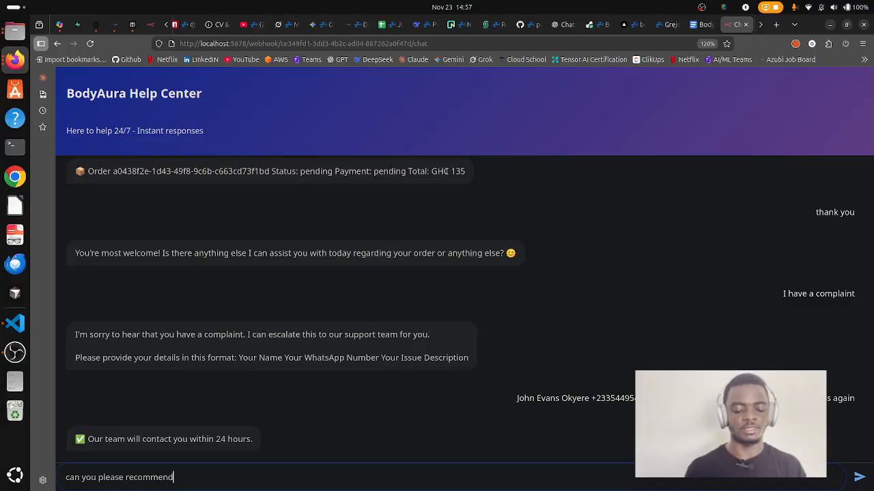
{"action": "type", "text": " a "}
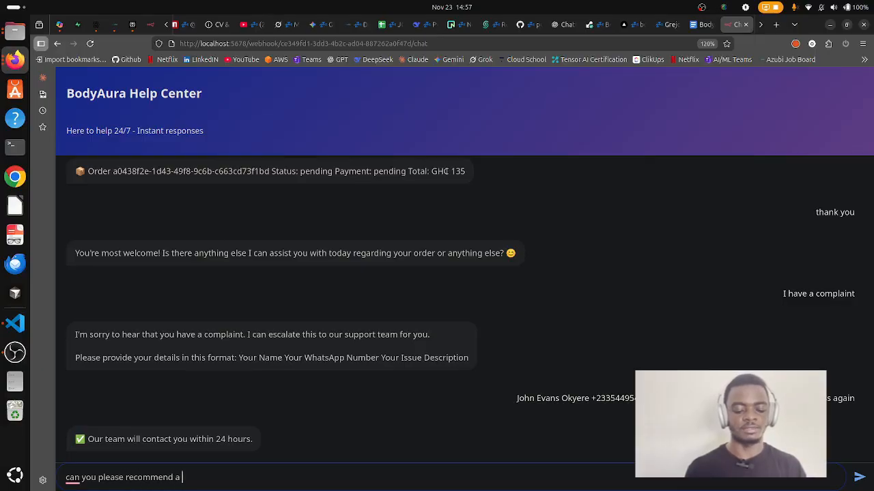
{"action": "type", "text": "herb"}
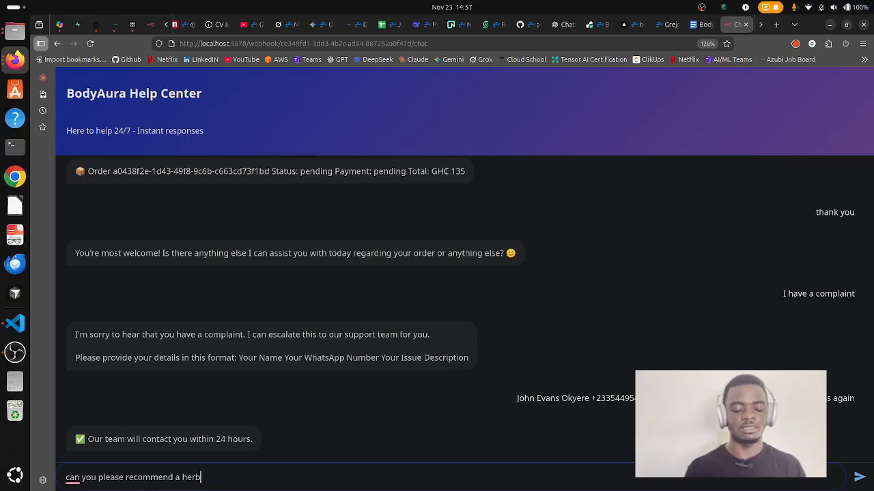
{"action": "type", "text": "al tea f"}
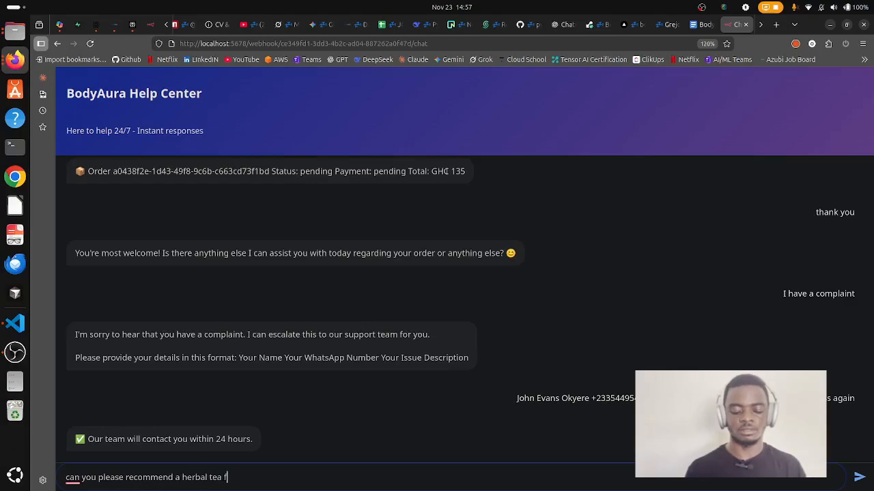
{"action": "type", "text": "or me?"}
{"action": "key", "text": "Return"}
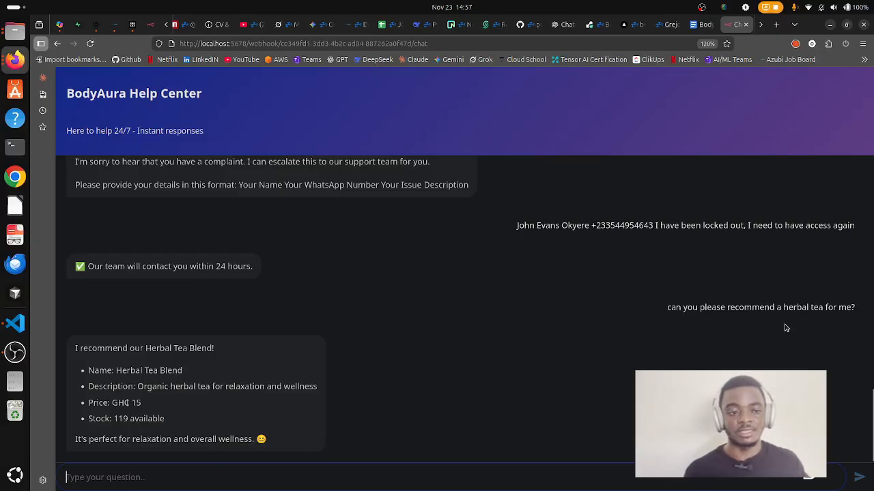
Check the Supabase products table, then return to the Check Order Status workflow canvas.
{"action": "left_click", "coordinate": [80, 24]}
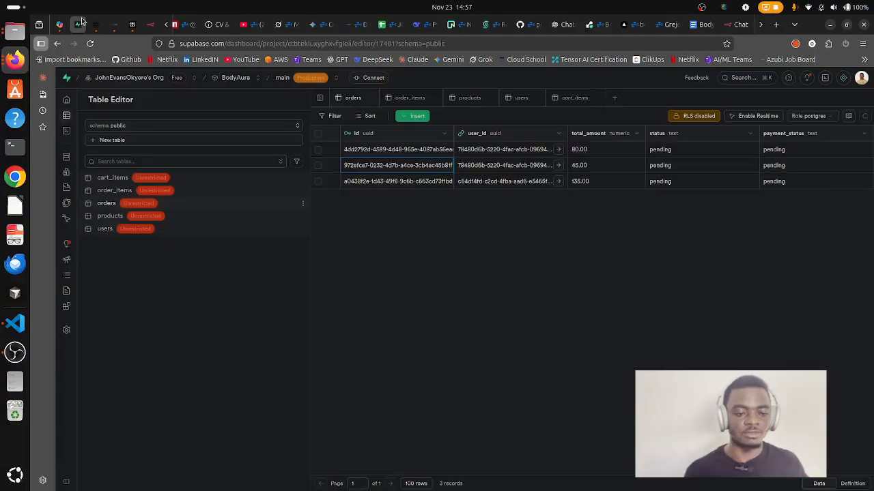
{"action": "left_click", "coordinate": [102, 217]}
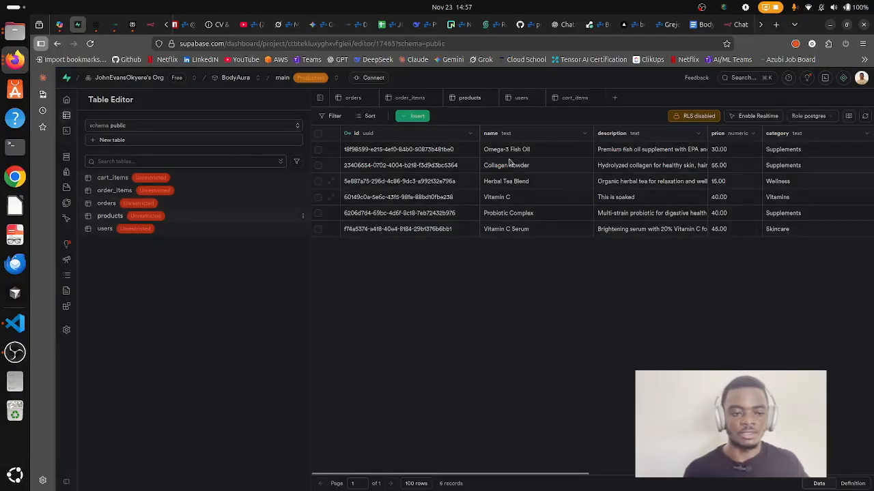
{"action": "left_click", "coordinate": [151, 25]}
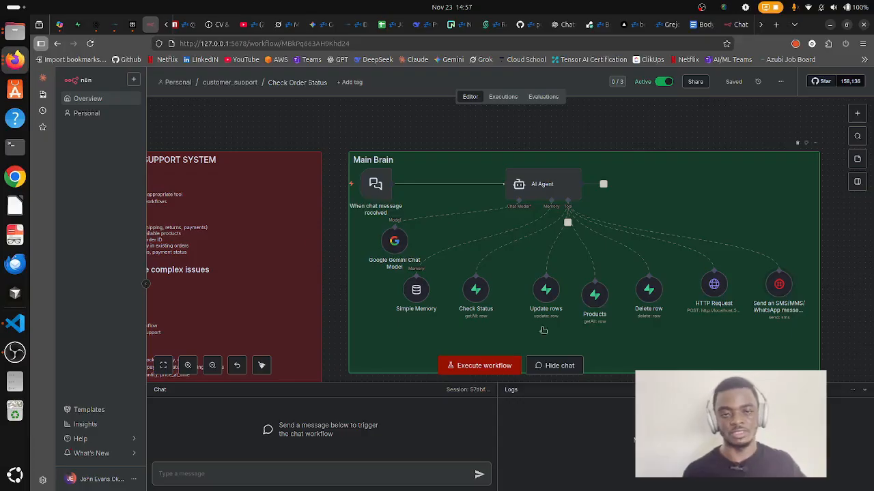
{"action": "left_click", "coordinate": [740, 26]}
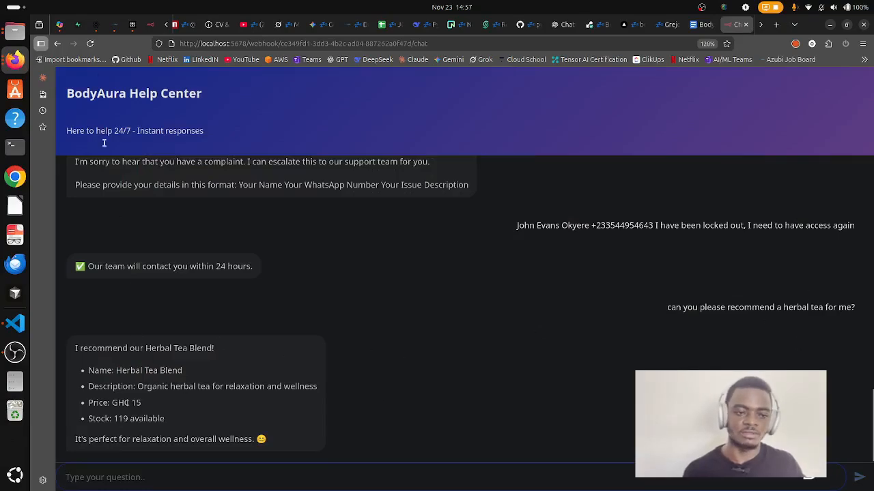
{"action": "left_click", "coordinate": [149, 24]}
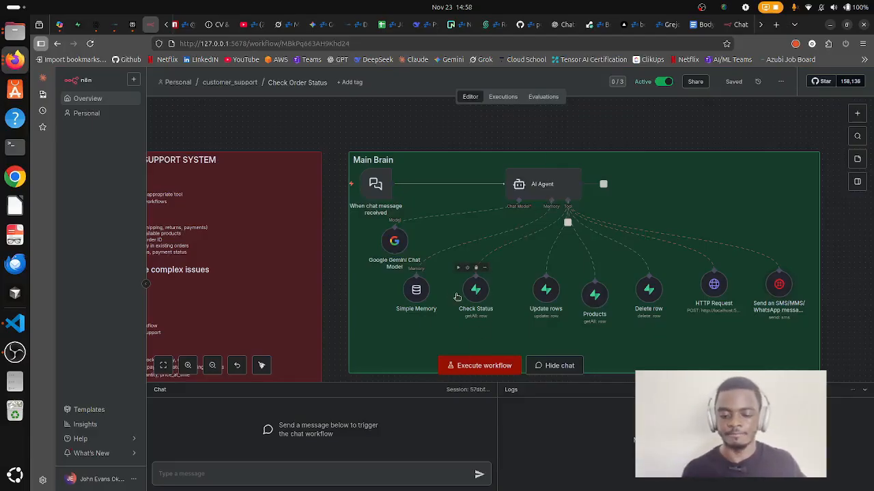
Open the Products tool and enlarge its description to read the full product-search instructions.
{"action": "double_click", "coordinate": [593, 295]}
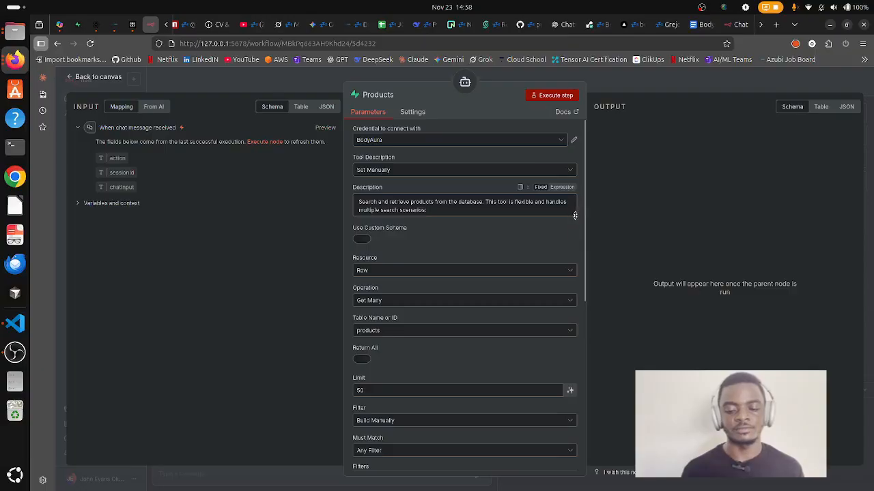
{"action": "left_click_drag", "start_coordinate": [575, 215], "coordinate": [579, 369]}
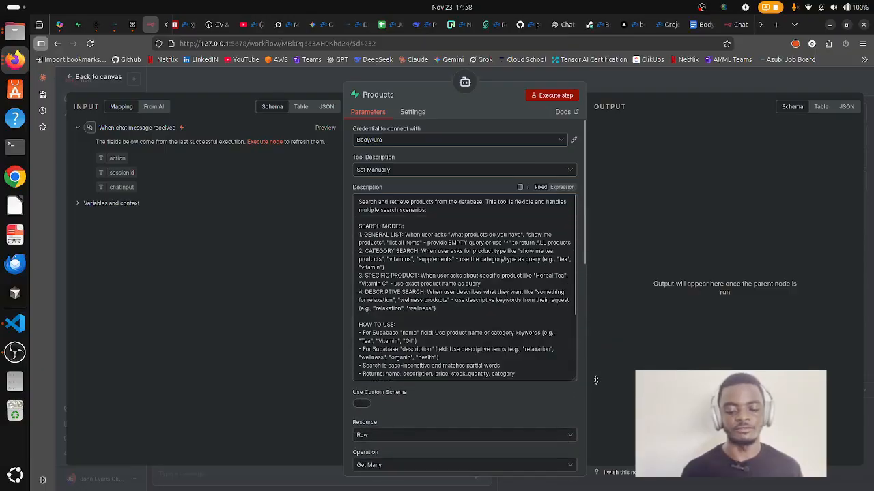
{"action": "left_click", "coordinate": [529, 324]}
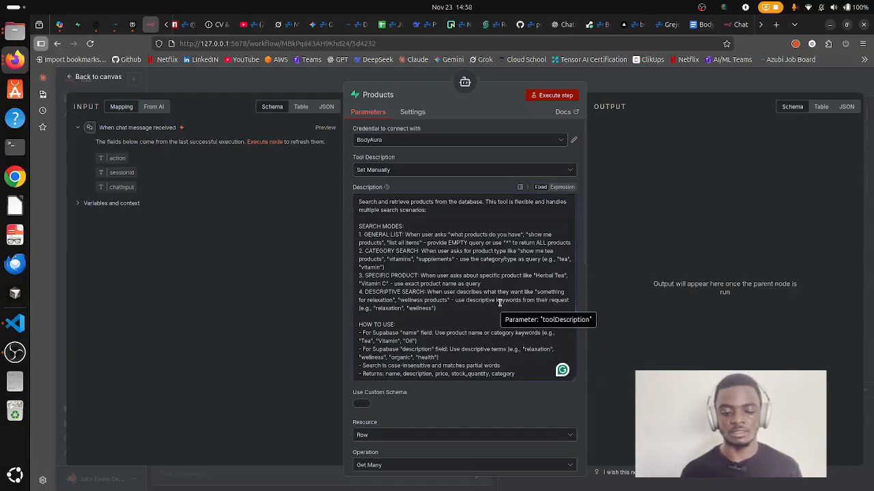
{"action": "scroll", "coordinate": [500, 301], "scroll_direction": "down", "scroll_amount": 3}
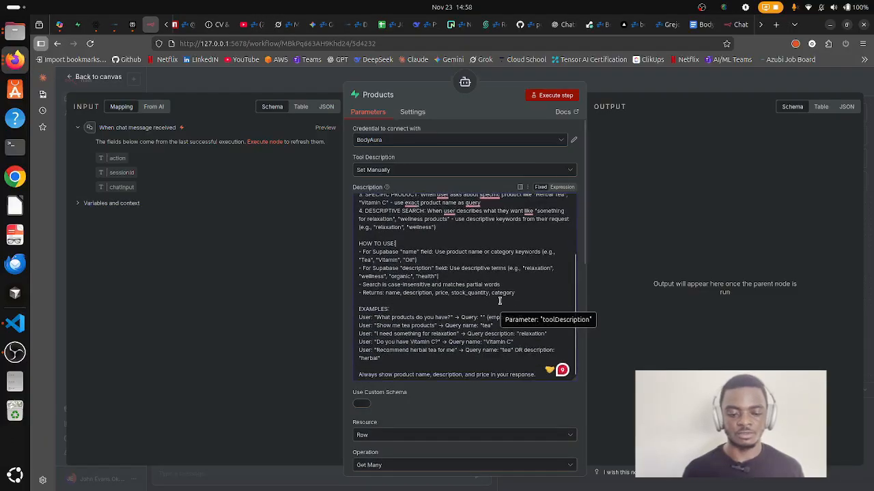
{"action": "scroll", "coordinate": [499, 301], "scroll_direction": "up", "scroll_amount": 3}
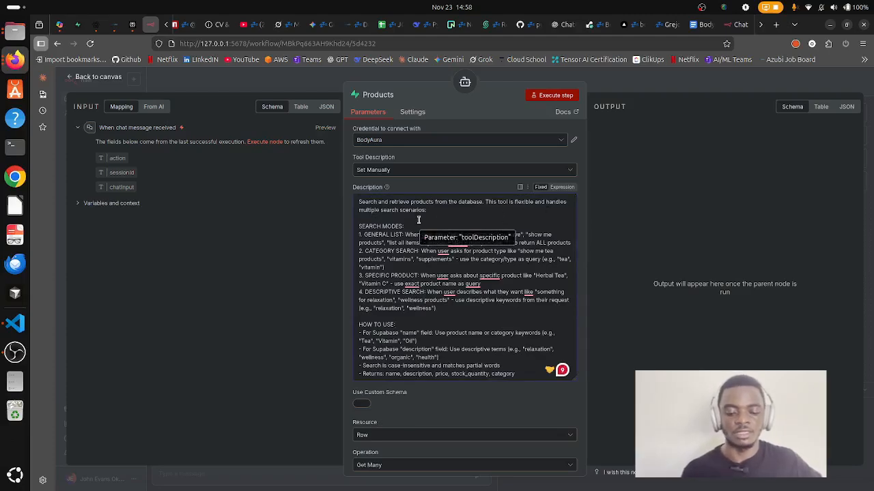
{"action": "scroll", "coordinate": [473, 361], "scroll_direction": "down", "scroll_amount": 1}
{"action": "scroll", "coordinate": [478, 321], "scroll_direction": "down", "scroll_amount": 3}
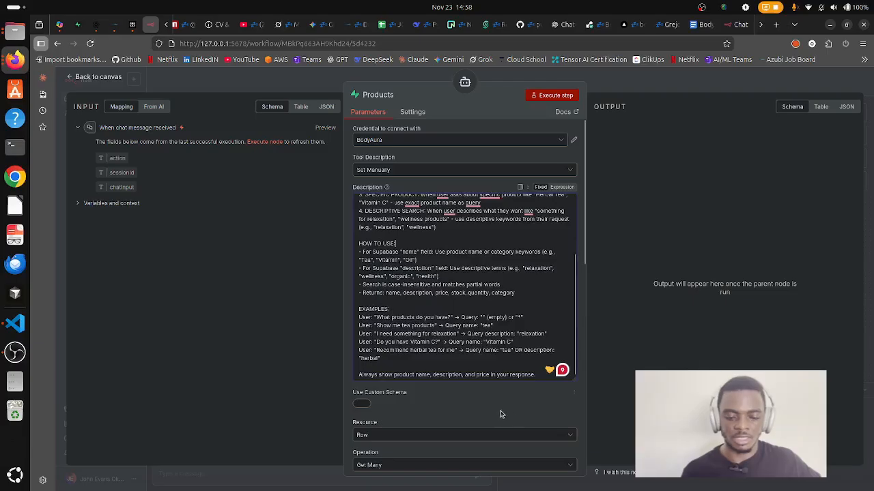
{"action": "scroll", "coordinate": [498, 412], "scroll_direction": "down", "scroll_amount": 3}
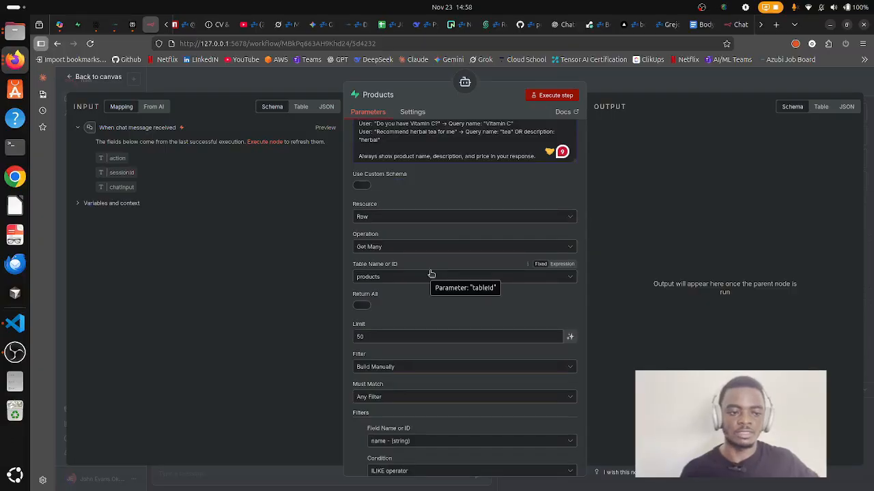
Review the Products tool's Limit of 50 and enlarge the name filter's description to read its guidance.
{"action": "left_click", "coordinate": [77, 25]}
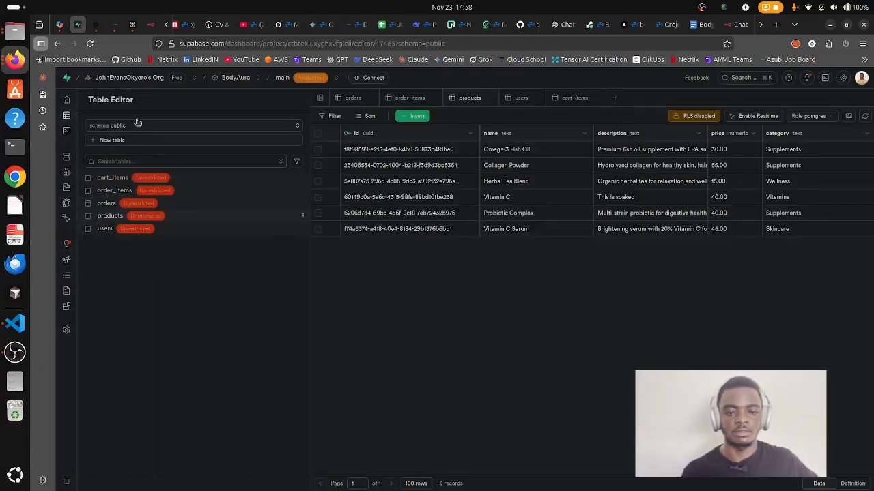
{"action": "left_click", "coordinate": [143, 26]}
{"action": "scroll", "coordinate": [435, 269], "scroll_direction": "down", "scroll_amount": 4}
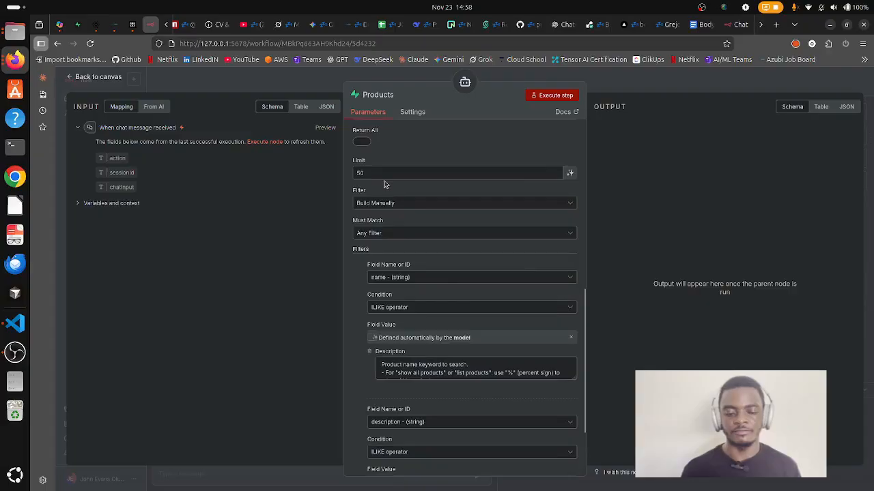
{"action": "left_click", "coordinate": [407, 173]}
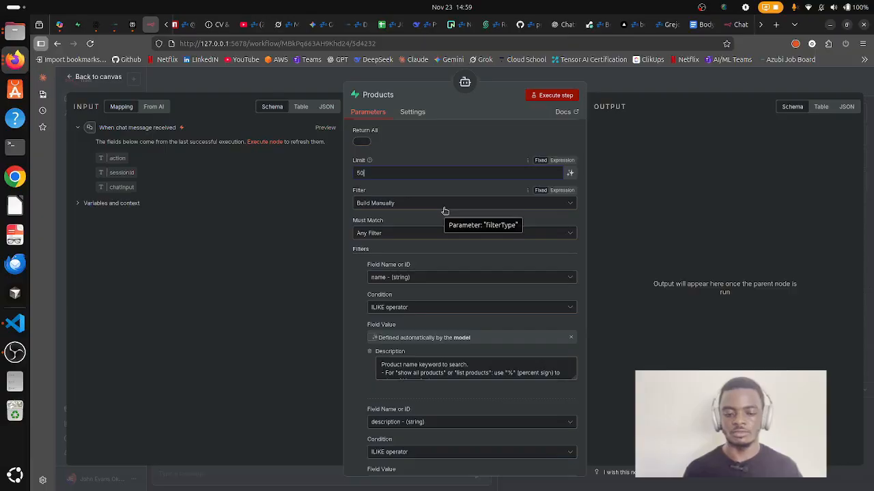
{"action": "scroll", "coordinate": [444, 210], "scroll_direction": "down", "scroll_amount": 2}
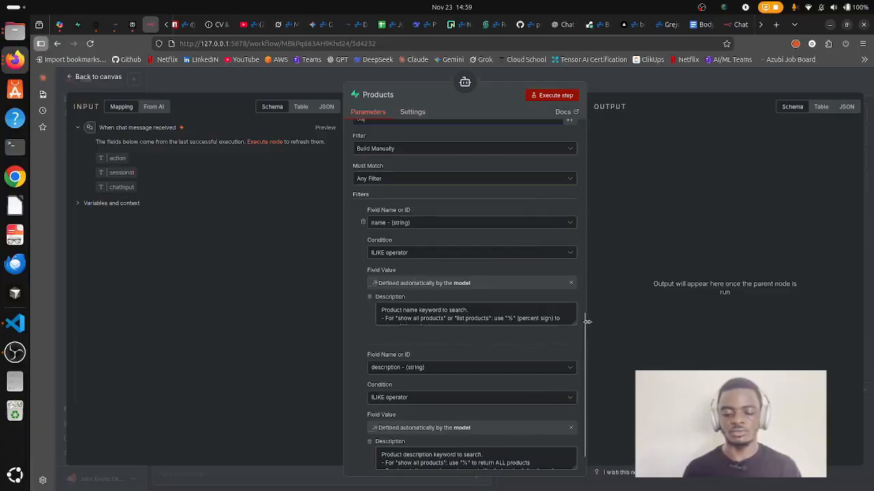
{"action": "left_click_drag", "start_coordinate": [572, 324], "coordinate": [566, 400]}
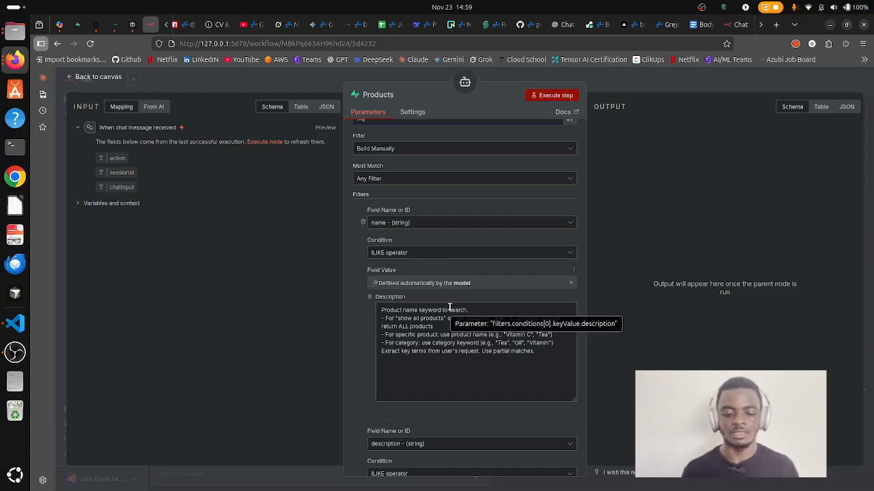
{"action": "scroll", "coordinate": [447, 341], "scroll_direction": "down", "scroll_amount": 3}
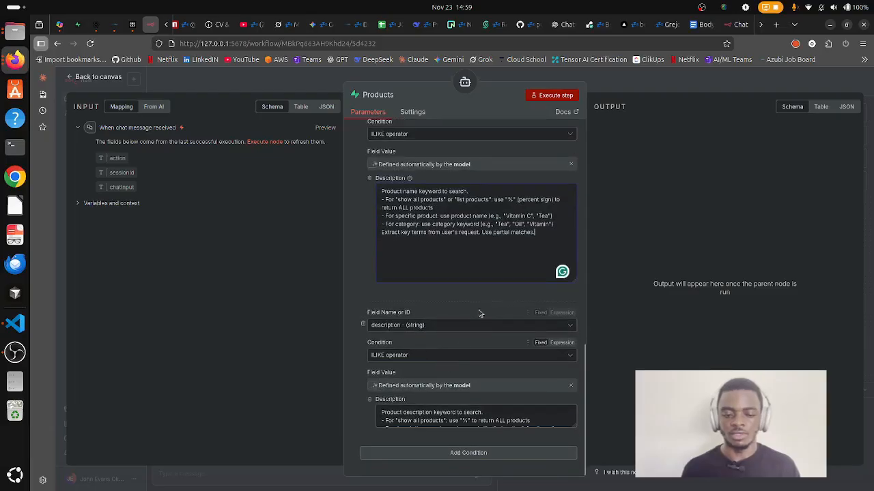
{"action": "scroll", "coordinate": [462, 290], "scroll_direction": "up", "scroll_amount": 5}
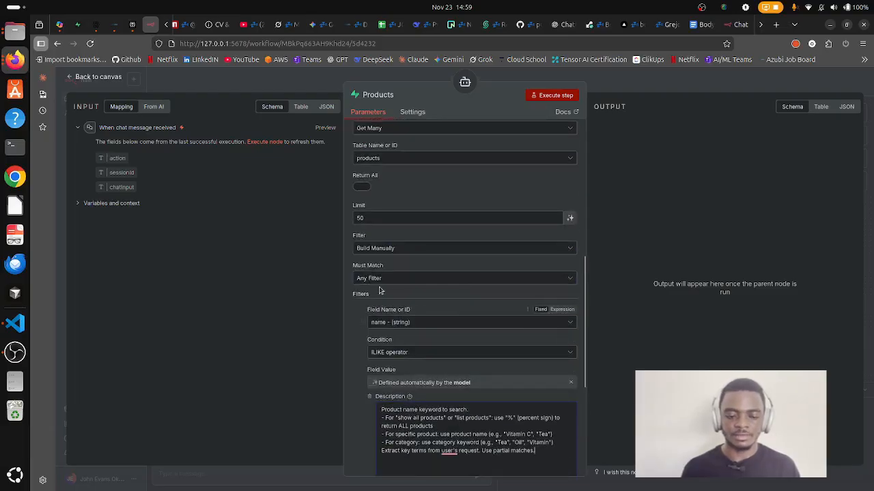
{"action": "scroll", "coordinate": [392, 259], "scroll_direction": "down", "scroll_amount": 3}
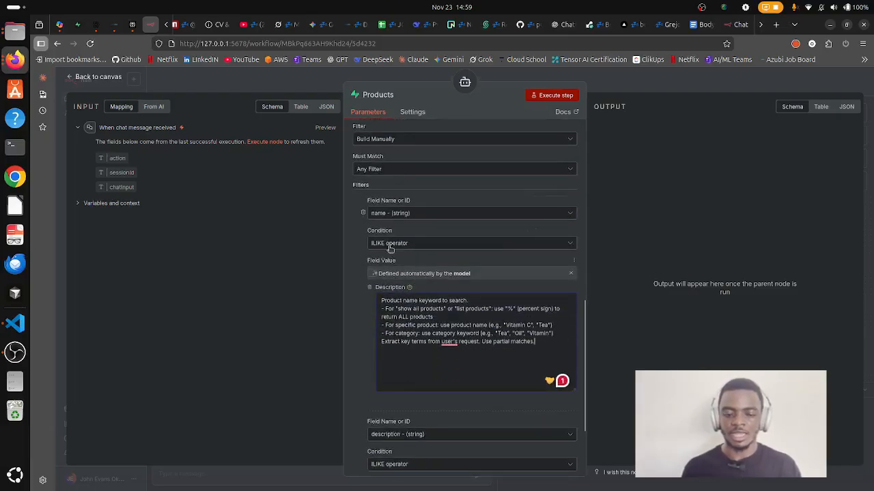
{"action": "scroll", "coordinate": [406, 243], "scroll_direction": "down", "scroll_amount": 3}
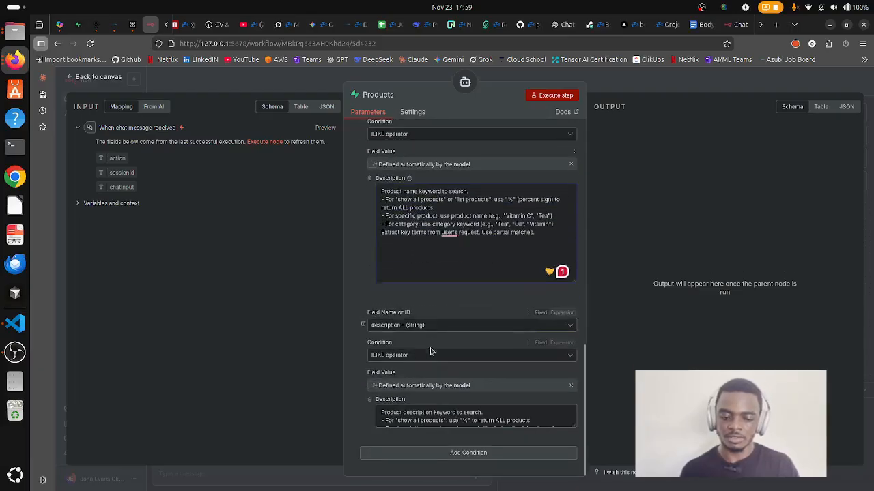
Check the Collagen Powder description in Supabase's products table, then return to the BodyAura chat.
{"action": "left_click", "coordinate": [79, 25]}
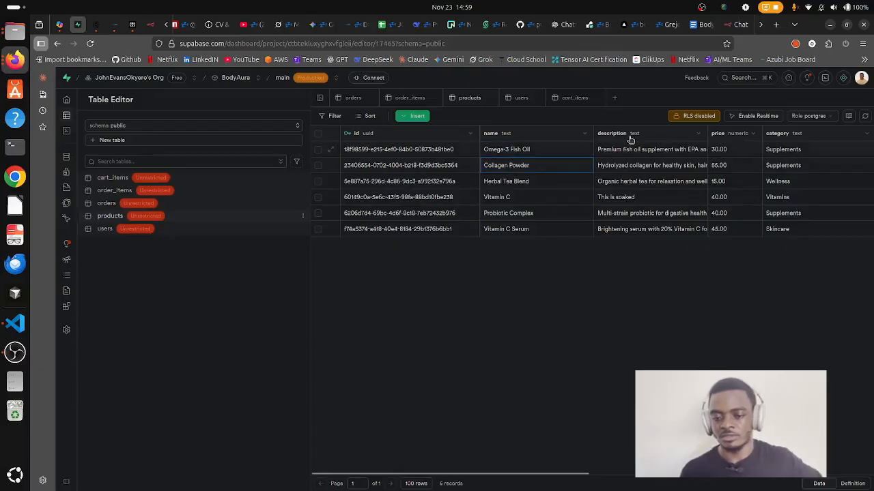
{"action": "left_click", "coordinate": [640, 164]}
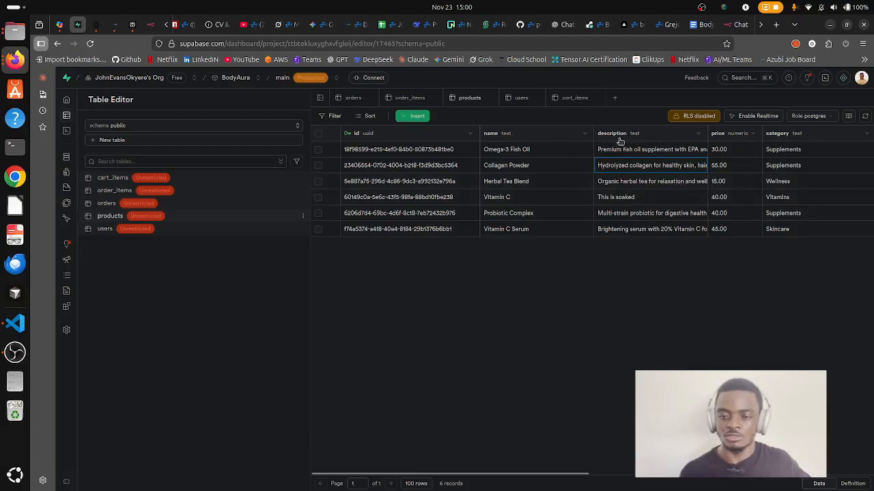
{"action": "left_click", "coordinate": [737, 25]}
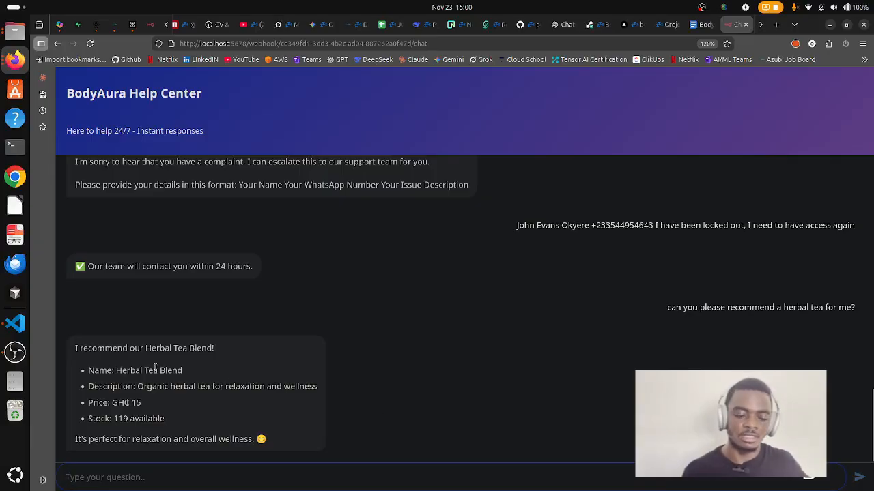
Highlight the Herbal Tea Blend's description and 119 stock in the chat reply, then return to Supabase.
{"action": "left_click_drag", "start_coordinate": [146, 388], "coordinate": [234, 388]}
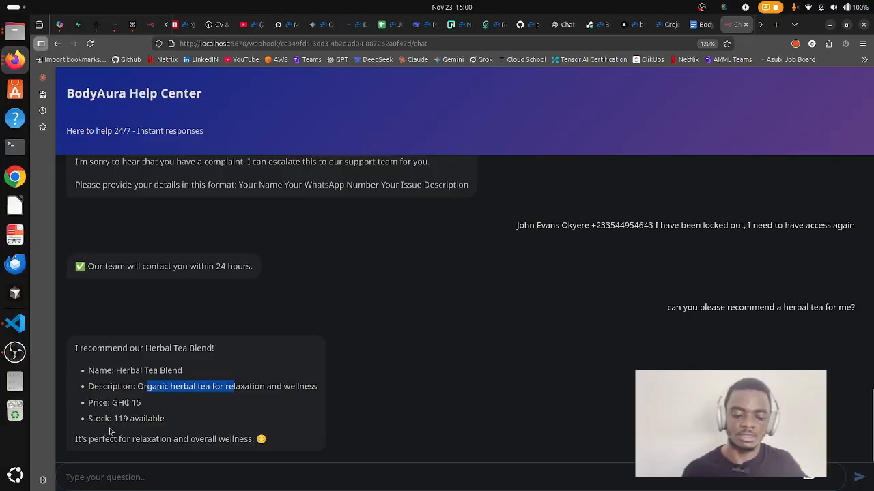
{"action": "left_click_drag", "start_coordinate": [119, 418], "coordinate": [162, 420]}
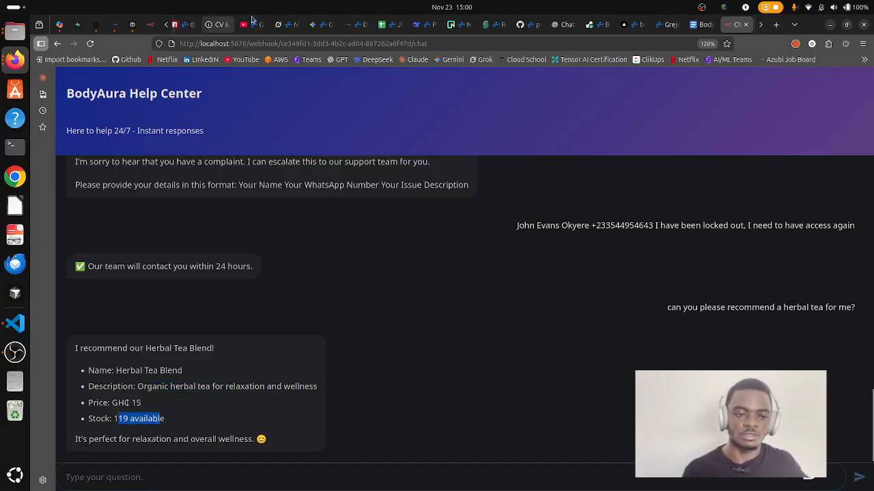
{"action": "left_click", "coordinate": [88, 30]}
{"action": "left_click", "coordinate": [78, 25]}
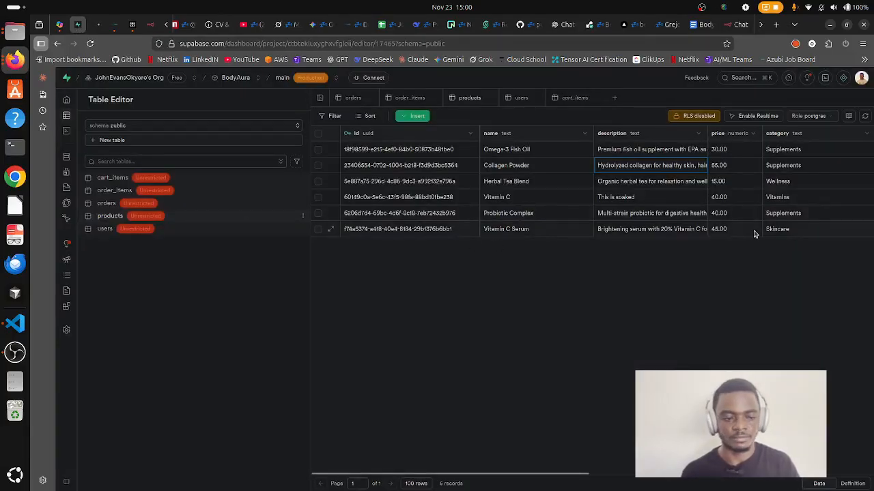
Confirm the third product's stock_quantity of 119 in Supabase, then return to the BodyAura chat.
{"action": "mouse_move", "coordinate": [127, 228]}
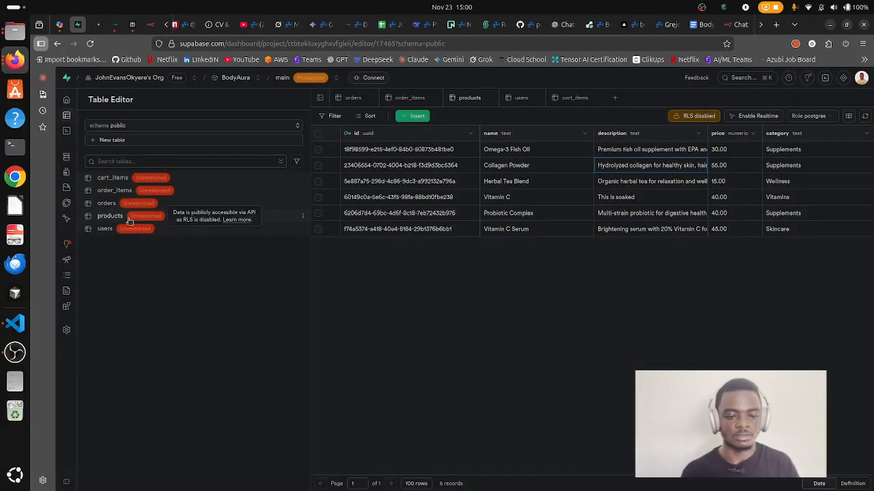
{"action": "scroll", "coordinate": [537, 179], "scroll_direction": "right", "scroll_amount": 1}
{"action": "scroll", "coordinate": [546, 188], "scroll_direction": "right", "scroll_amount": 10}
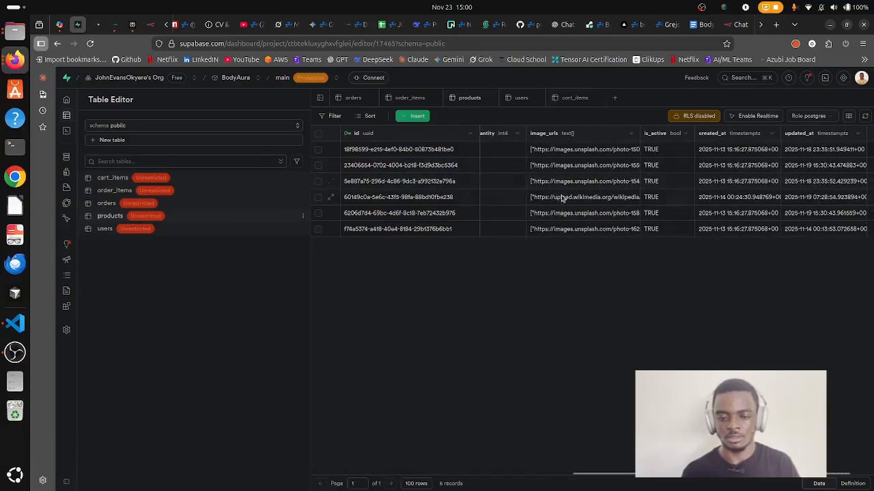
{"action": "scroll", "coordinate": [579, 203], "scroll_direction": "left", "scroll_amount": 3}
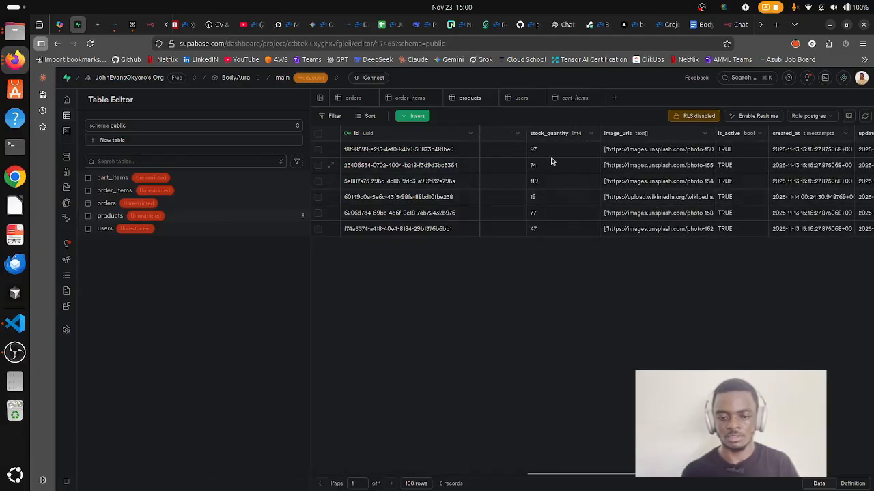
{"action": "scroll", "coordinate": [541, 194], "scroll_direction": "right", "scroll_amount": 1}
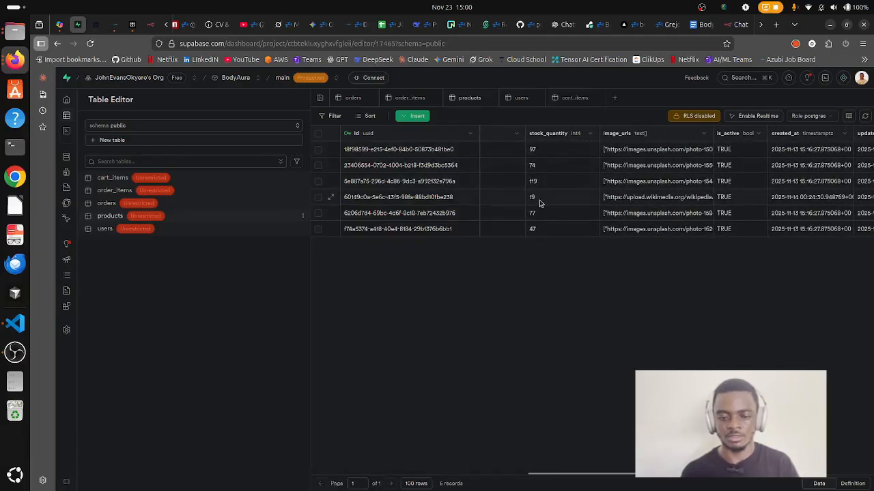
{"action": "left_click", "coordinate": [539, 199]}
{"action": "left_click", "coordinate": [537, 183]}
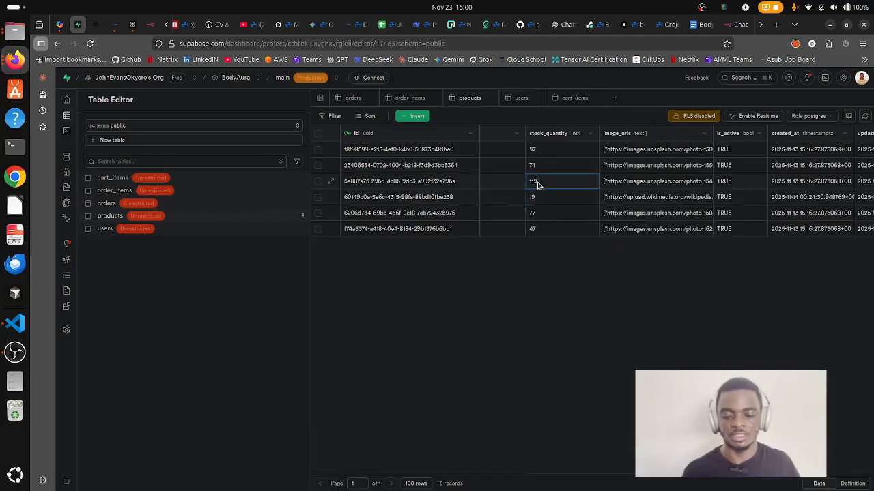
{"action": "scroll", "coordinate": [546, 185], "scroll_direction": "left", "scroll_amount": 3}
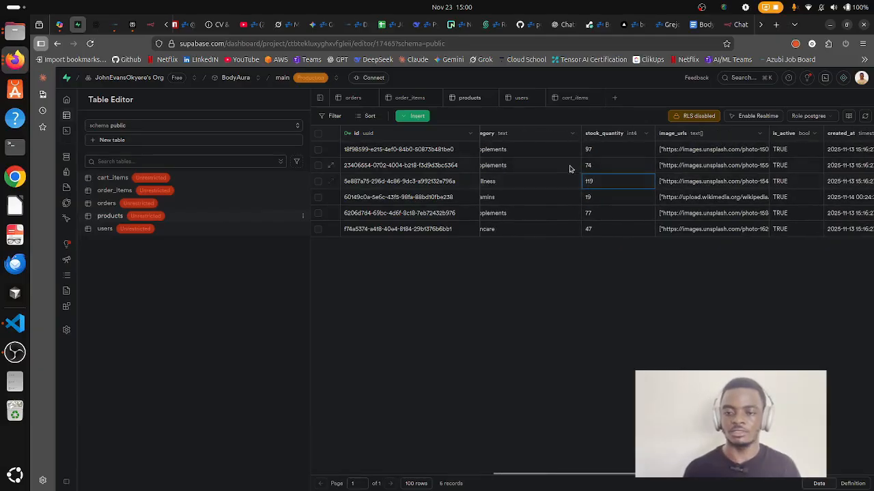
{"action": "left_click", "coordinate": [731, 25]}
Send a thank-you and a request to update your order in the BodyAura chat.
{"action": "left_click", "coordinate": [280, 465]}
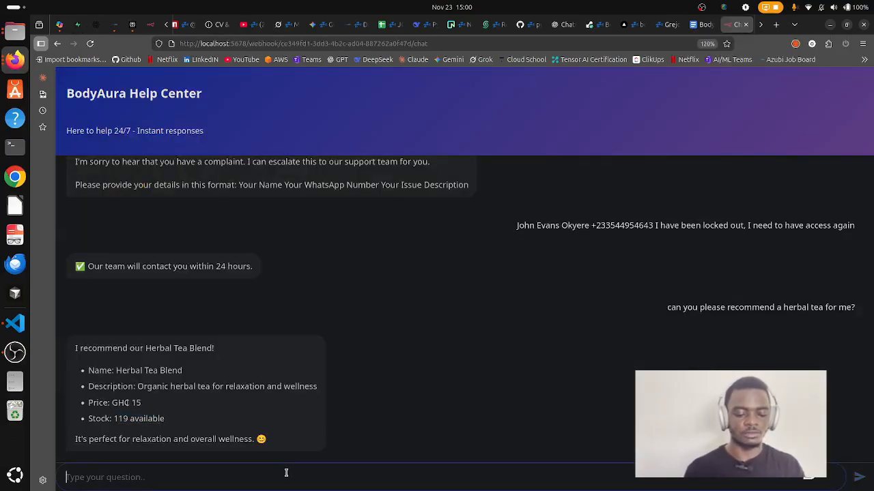
{"action": "type", "text": "thnak you"}
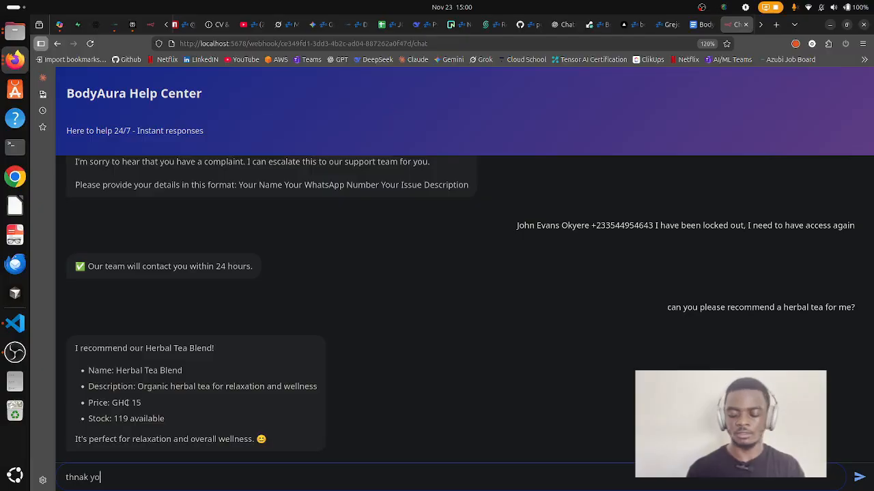
{"action": "key", "text": "Return"}
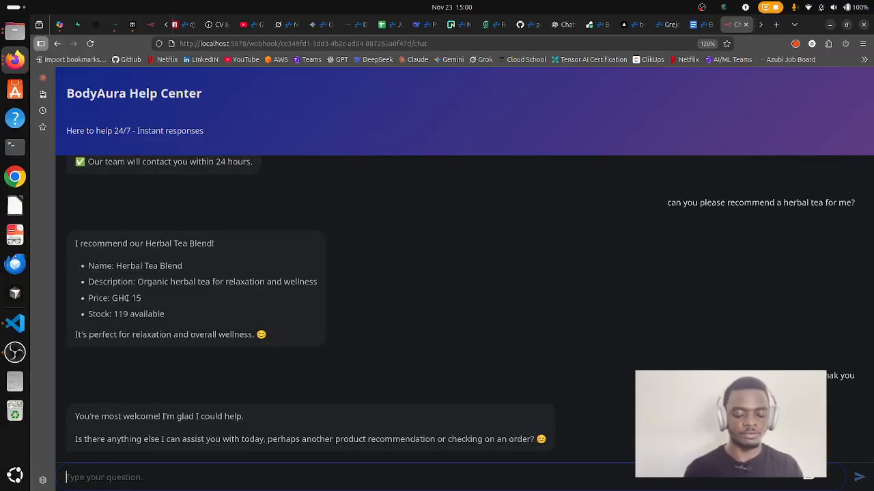
{"action": "type", "text": "can you also "}
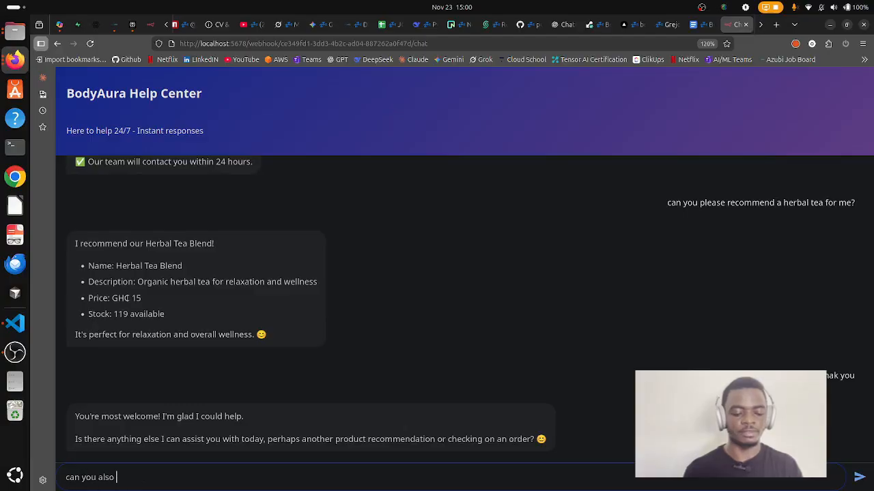
{"action": "type", "text": "help me update my order?"}
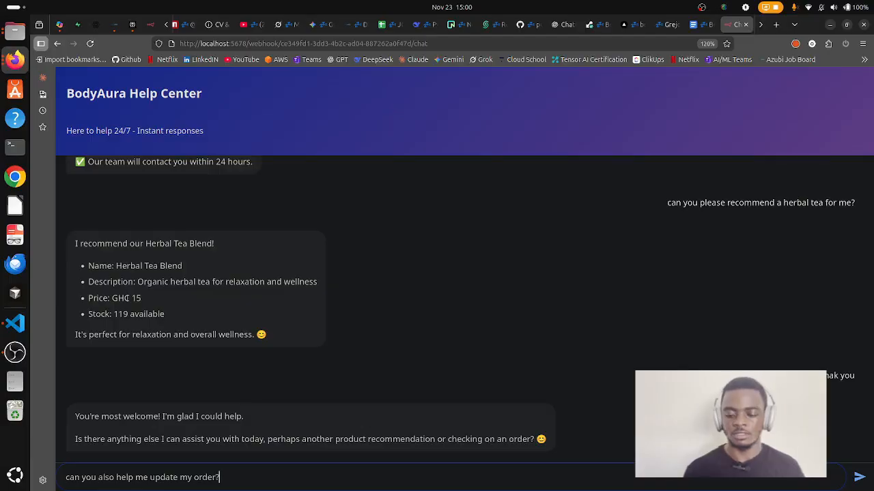
{"action": "key", "text": "Return"}
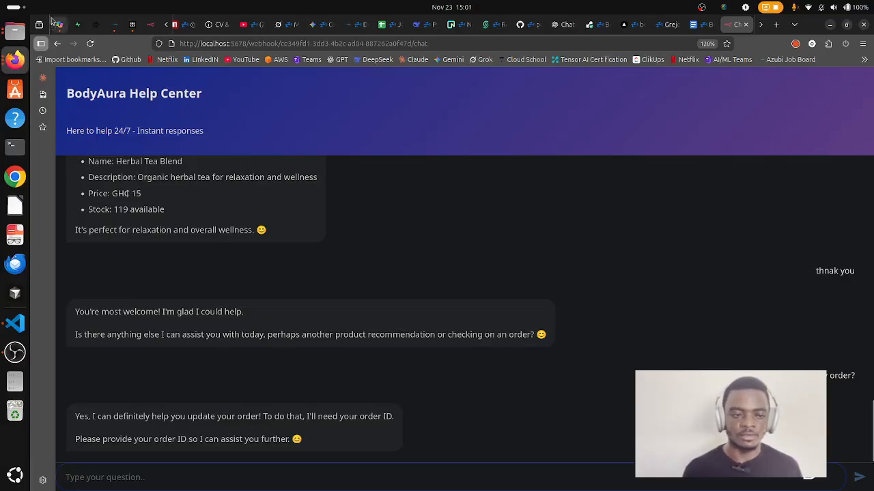
Copy the last order_items row's id from Supabase's order_items table.
{"action": "left_click", "coordinate": [79, 25]}
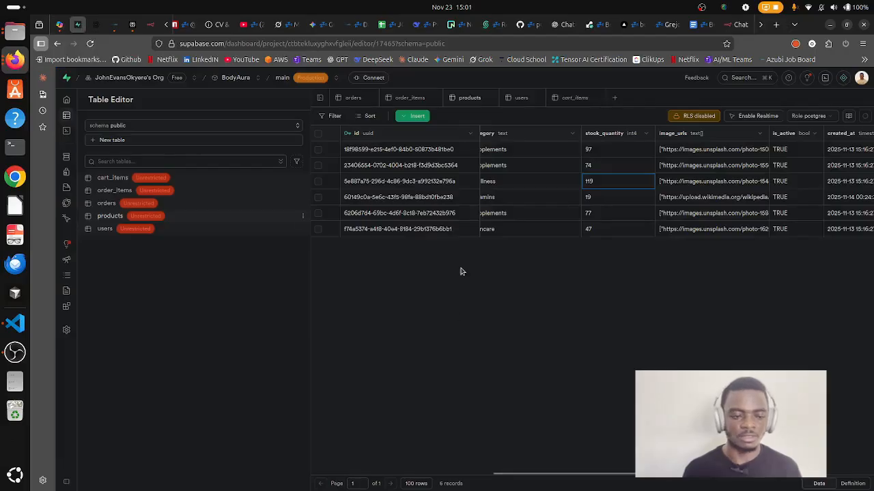
{"action": "left_click", "coordinate": [104, 192]}
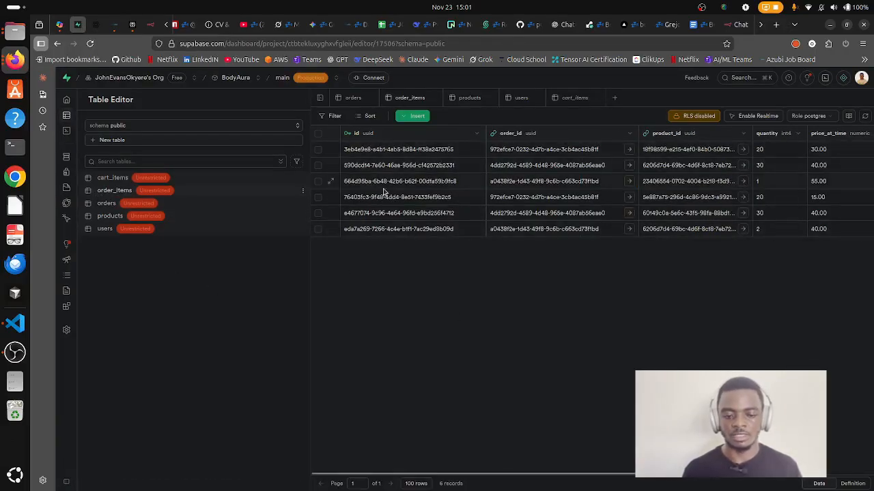
{"action": "right_click", "coordinate": [423, 228]}
{"action": "left_click", "coordinate": [456, 237]}
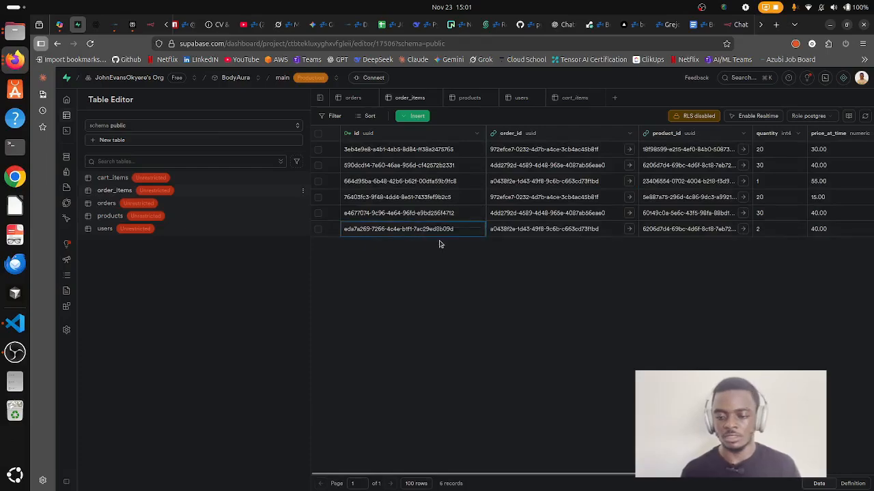
{"action": "scroll", "coordinate": [615, 236], "scroll_direction": "right", "scroll_amount": 3}
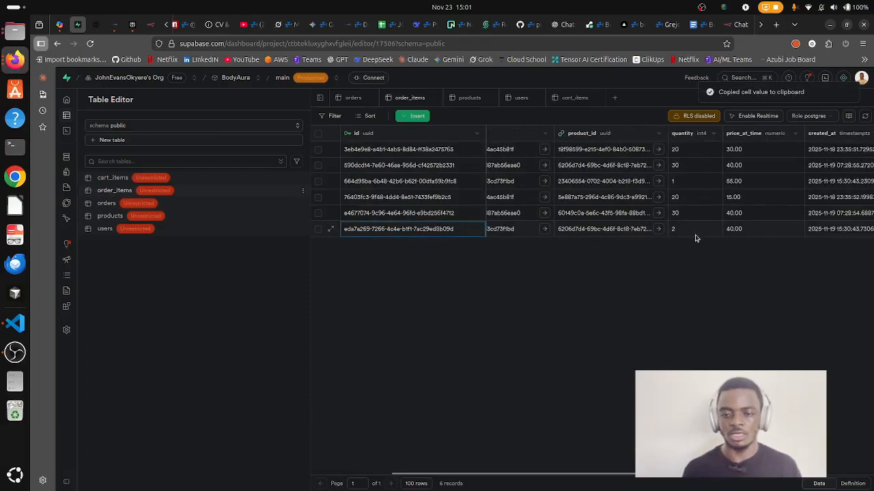
Send the copied order ID with 'update the quantity to 30' in the BodyAura chat.
{"action": "left_click", "coordinate": [733, 25]}
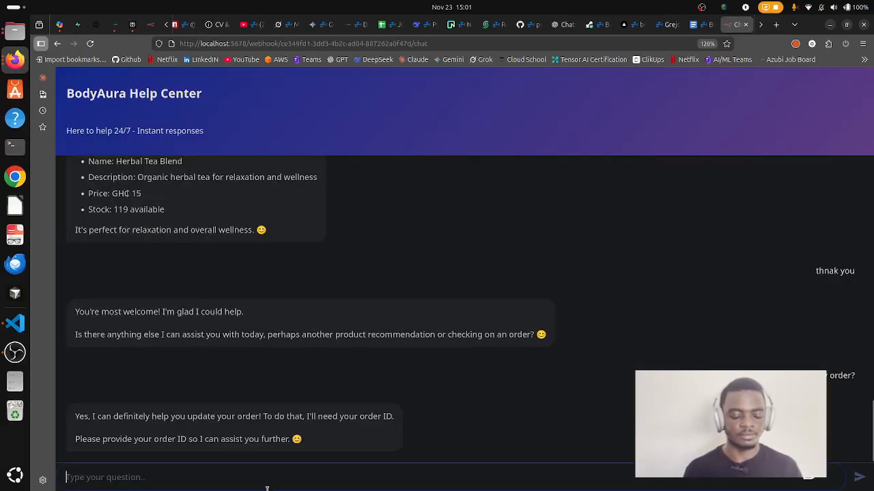
{"action": "key", "text": "ctrl+v"}
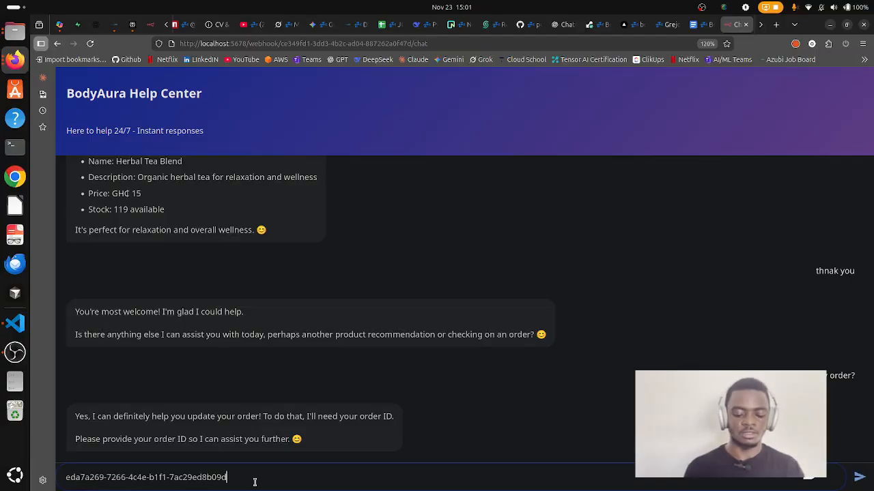
{"action": "key", "text": "shift+Return"}
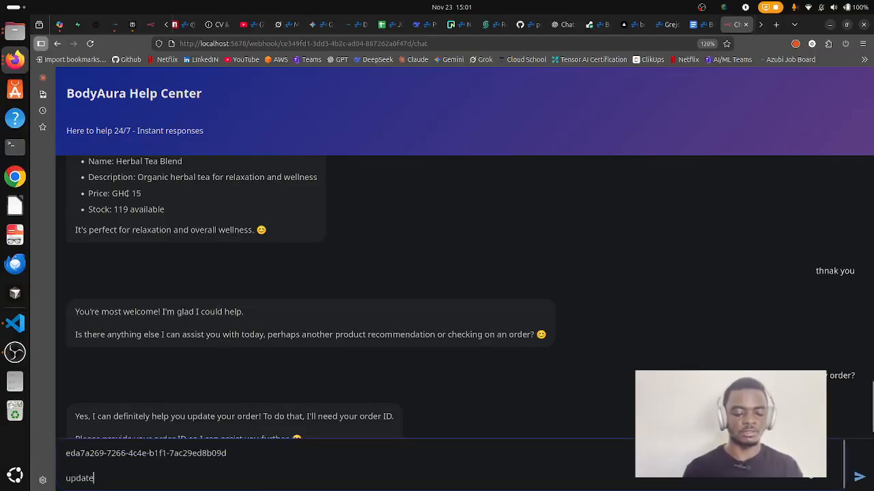
{"action": "type", "text": "update upd"}
{"action": "key", "text": "BackSpace"}
{"action": "key", "text": "BackSpace"}
{"action": "key", "text": "BackSpace"}
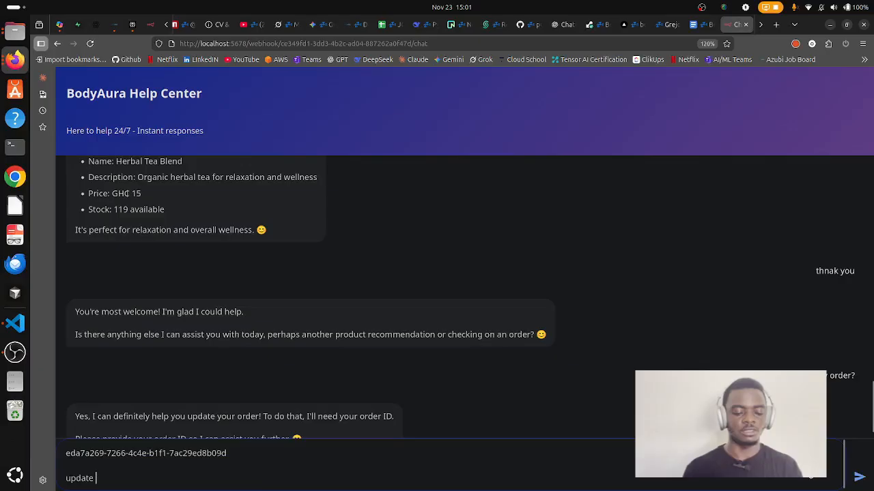
{"action": "type", "text": "the quanti"}
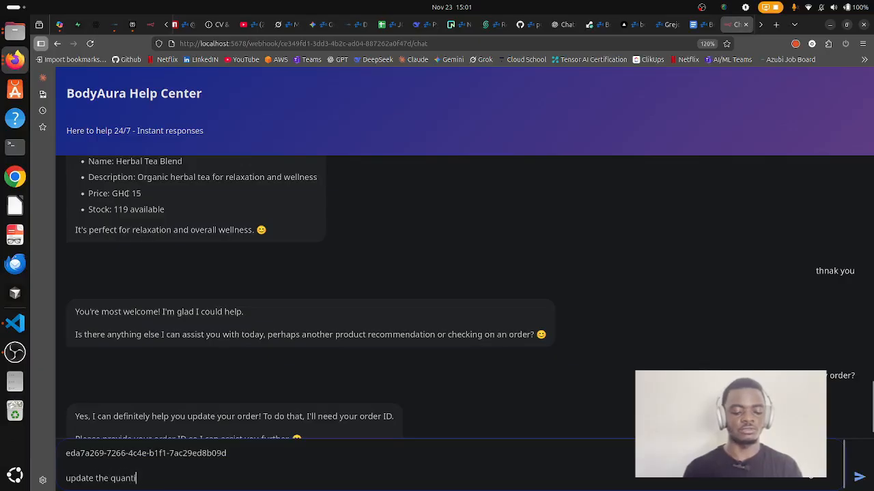
{"action": "type", "text": "ty to "}
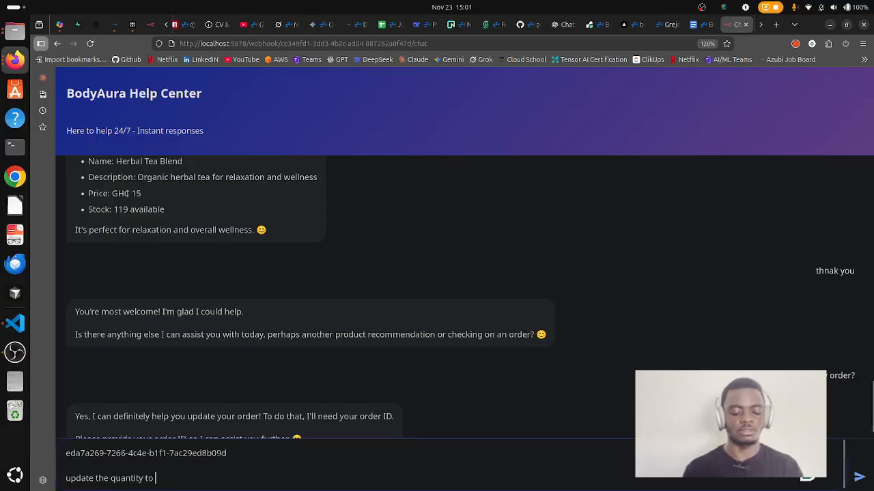
{"action": "type", "text": "30"}
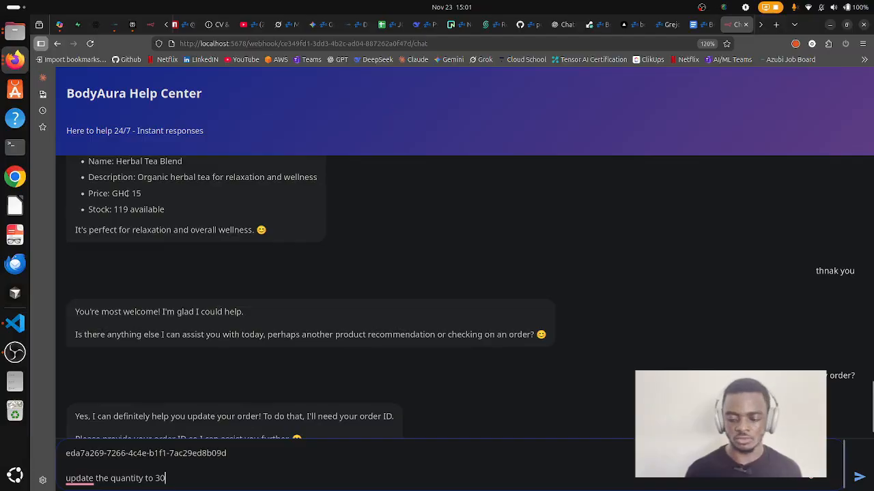
{"action": "left_click", "coordinate": [859, 477]}
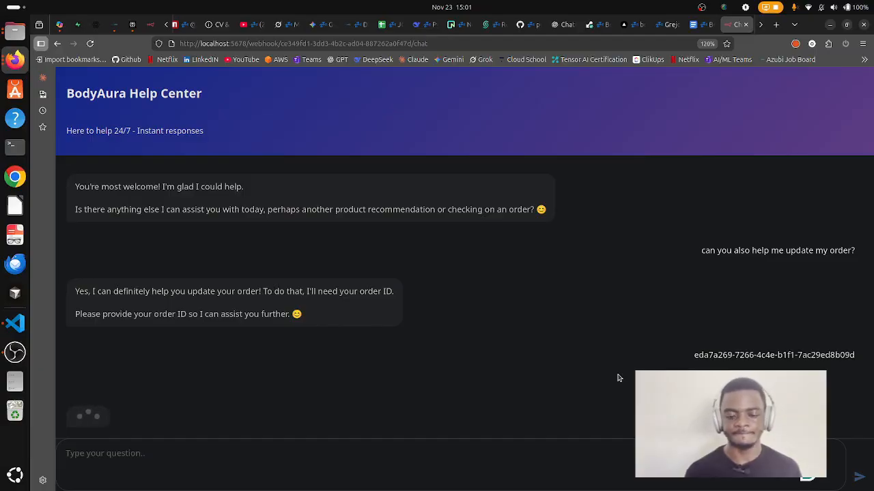
{"action": "left_click", "coordinate": [150, 474]}
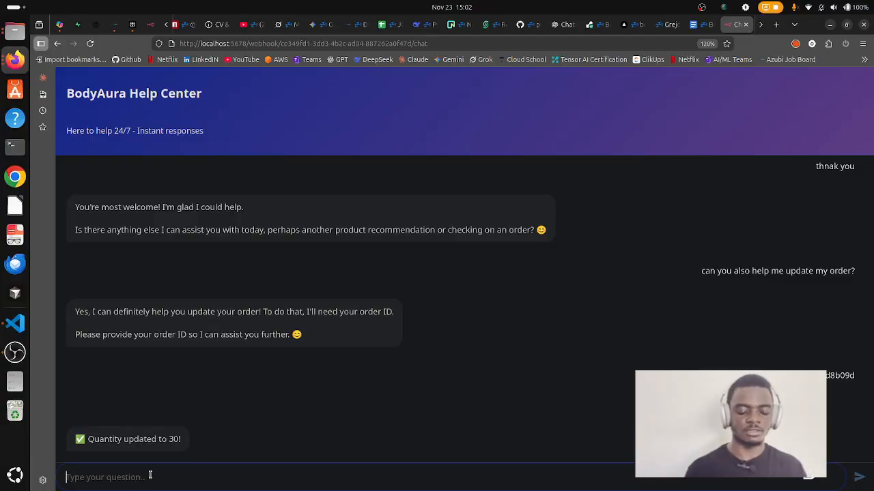
Send 'I want to delete my order' in the chat, then view Supabase's order_items table.
{"action": "type", "text": "I want to delete my order"}
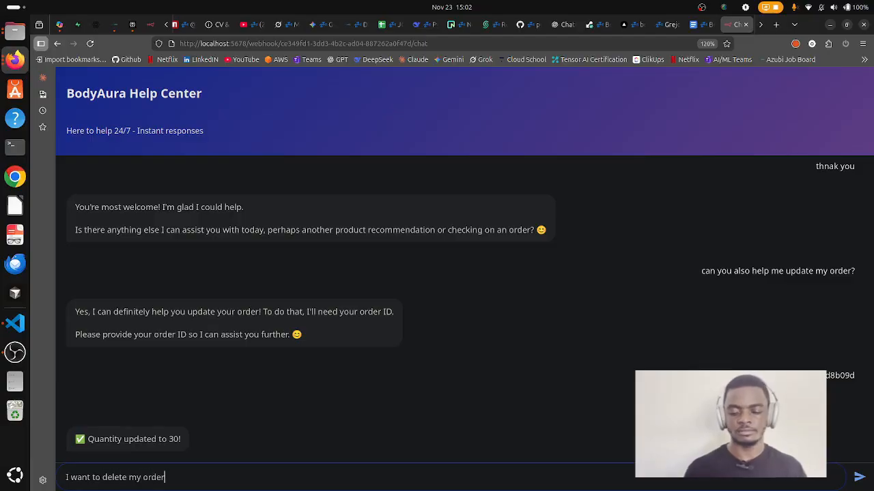
{"action": "key", "text": "Return"}
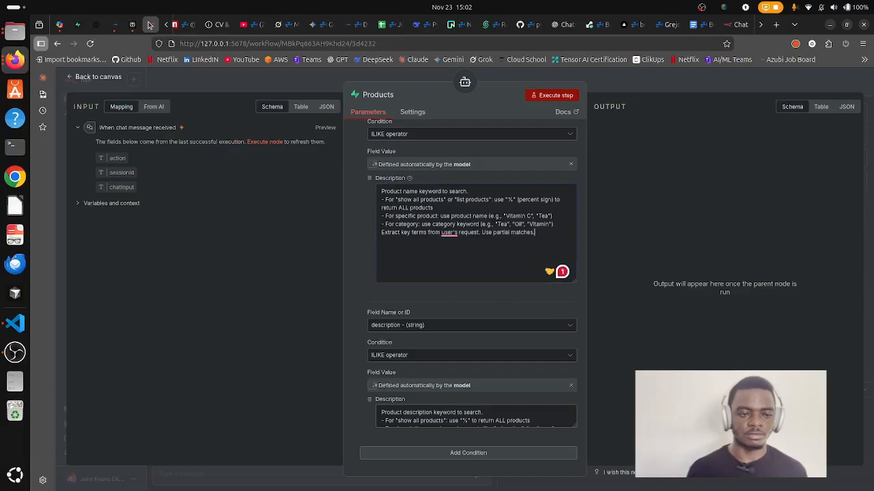
{"action": "left_click", "coordinate": [151, 25]}
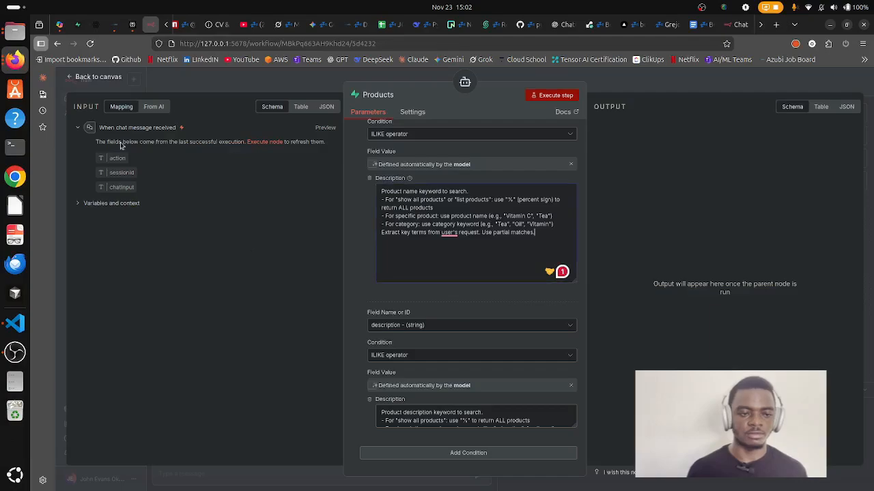
{"action": "left_click", "coordinate": [78, 24]}
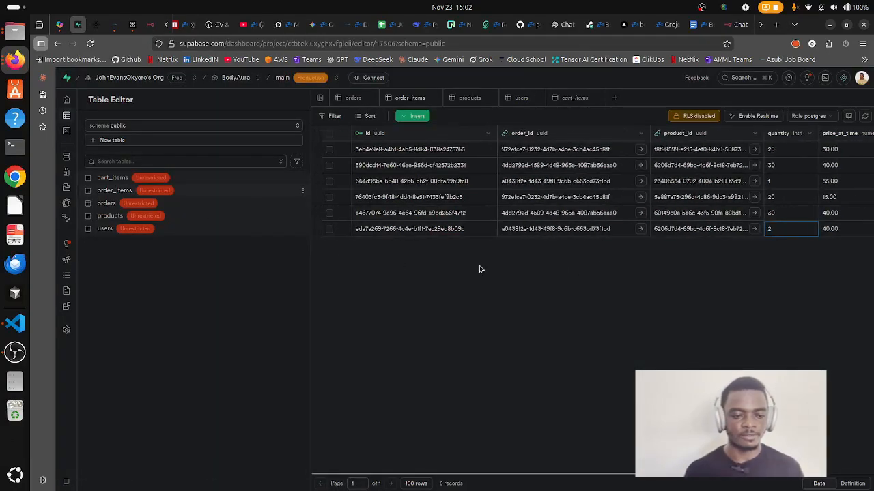
Copy the second order's id from Supabase's orders table and send it in chat to cancel it.
{"action": "left_click", "coordinate": [108, 203]}
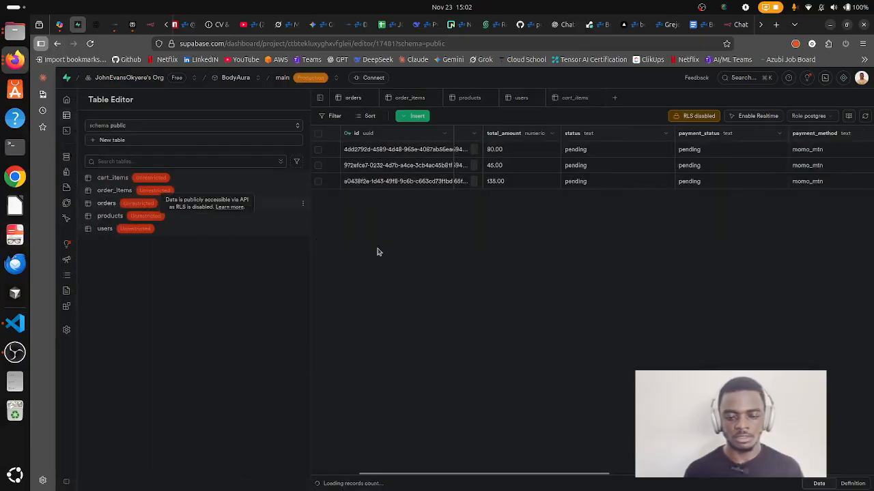
{"action": "right_click", "coordinate": [378, 172]}
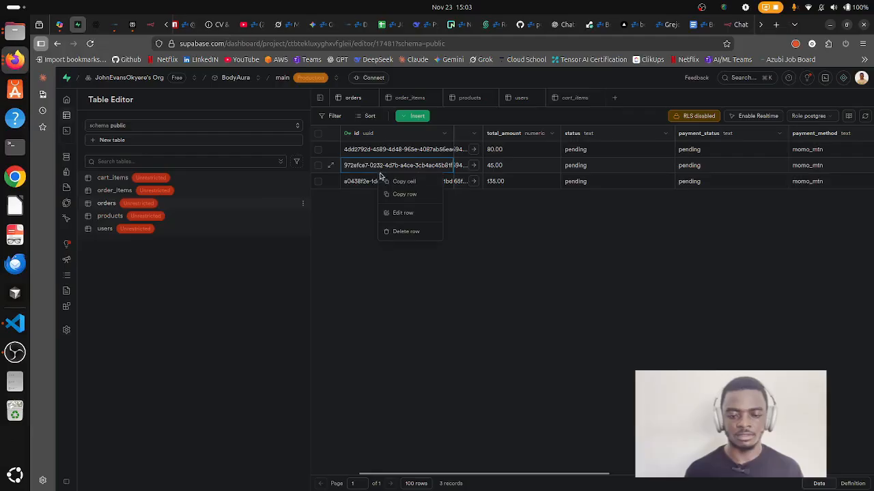
{"action": "left_click", "coordinate": [400, 181]}
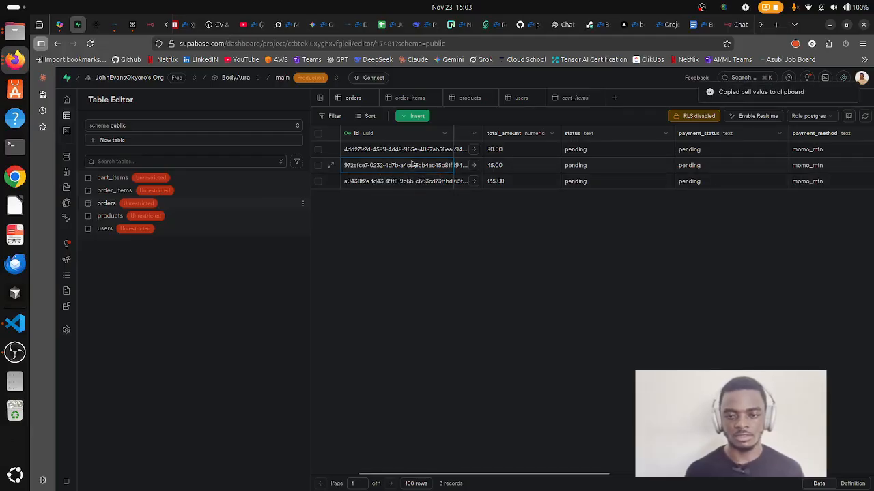
{"action": "left_click", "coordinate": [737, 24]}
{"action": "key", "text": "ctrl+v"}
{"action": "key", "text": "Return"}
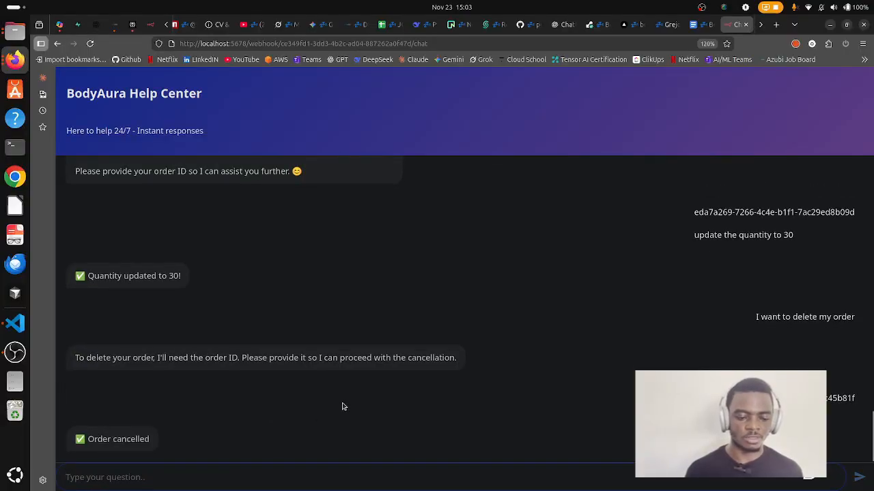
{"action": "left_click", "coordinate": [78, 24]}
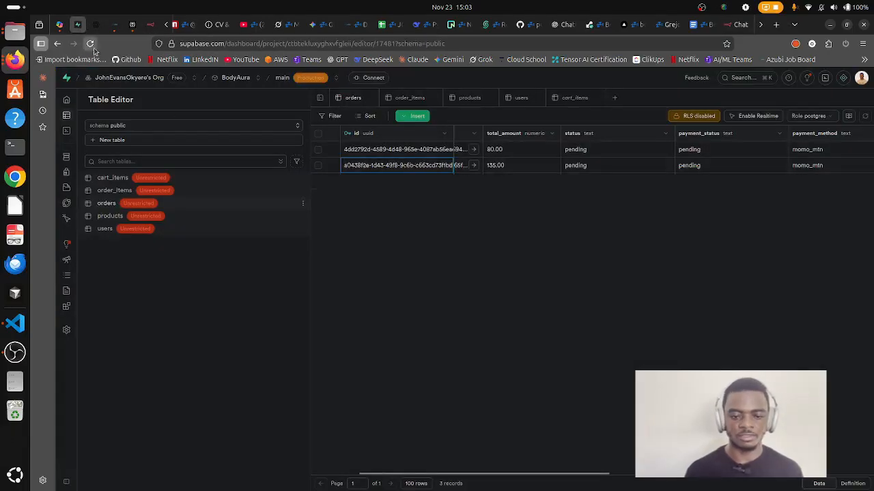
Reload the orders table to confirm the deletion, scan its columns, and minimize the window.
{"action": "left_click", "coordinate": [90, 44]}
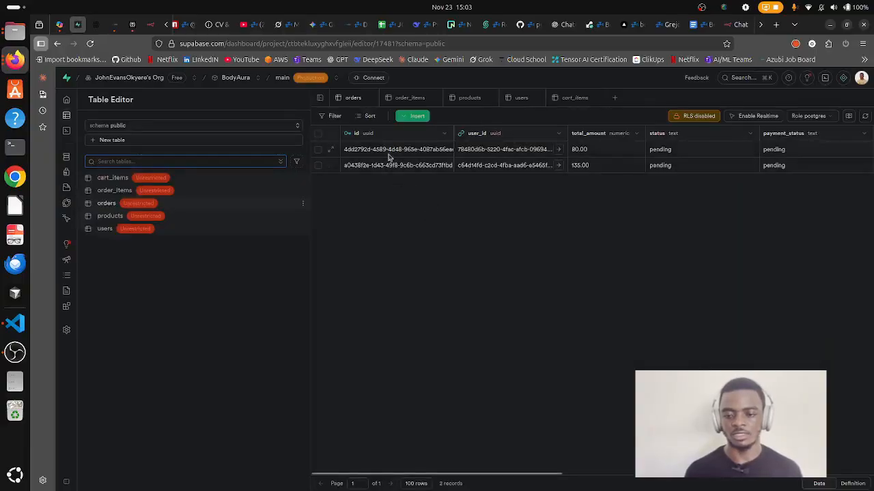
{"action": "scroll", "coordinate": [582, 213], "scroll_direction": "right", "scroll_amount": 3}
{"action": "scroll", "coordinate": [582, 213], "scroll_direction": "right", "scroll_amount": 3}
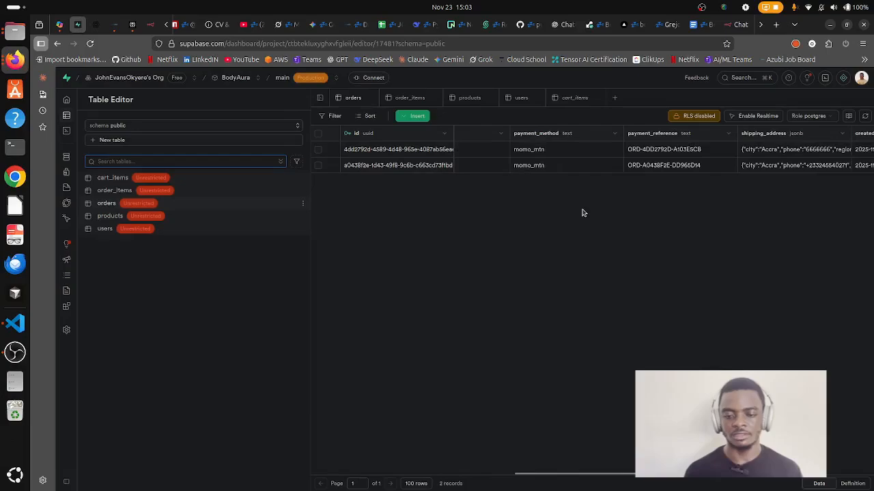
{"action": "scroll", "coordinate": [584, 214], "scroll_direction": "left", "scroll_amount": 3}
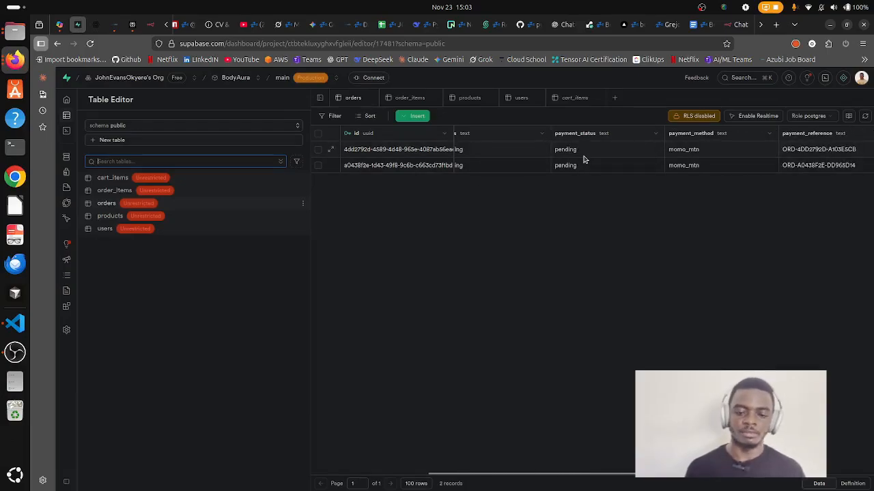
{"action": "scroll", "coordinate": [477, 179], "scroll_direction": "left", "scroll_amount": 2}
{"action": "scroll", "coordinate": [600, 147], "scroll_direction": "left", "scroll_amount": 1}
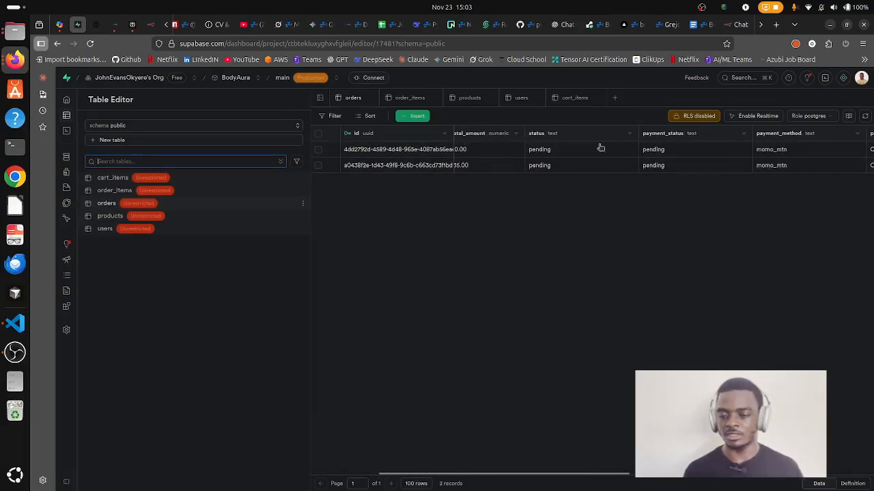
{"action": "left_click", "coordinate": [830, 26]}
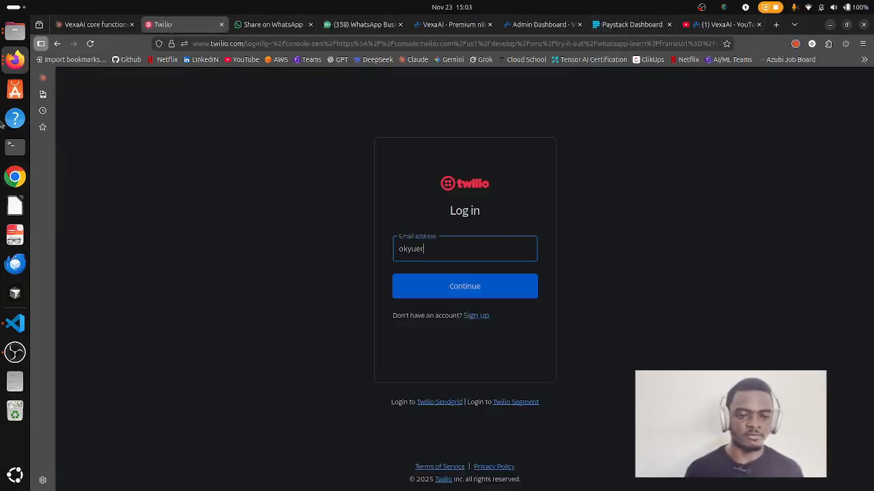
Restore the Supabase window and load the storefront root address body-aura-website.vercel.app.
{"action": "left_click", "coordinate": [15, 66]}
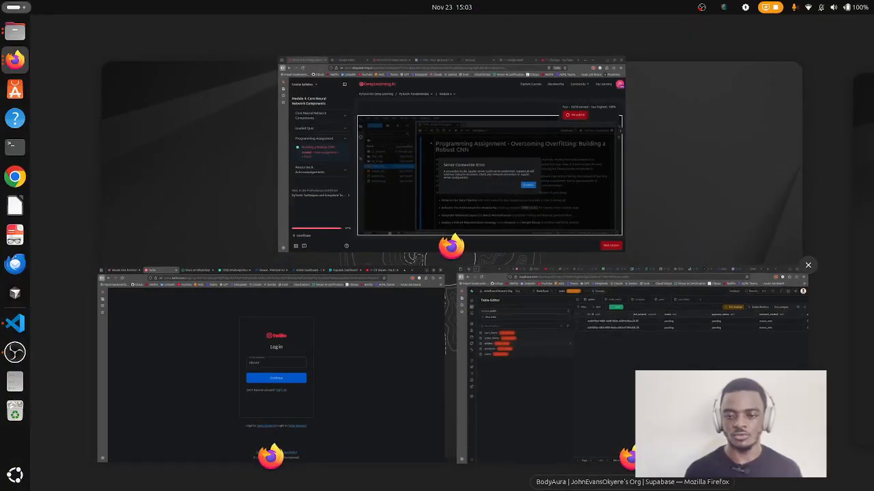
{"action": "left_click", "coordinate": [551, 64]}
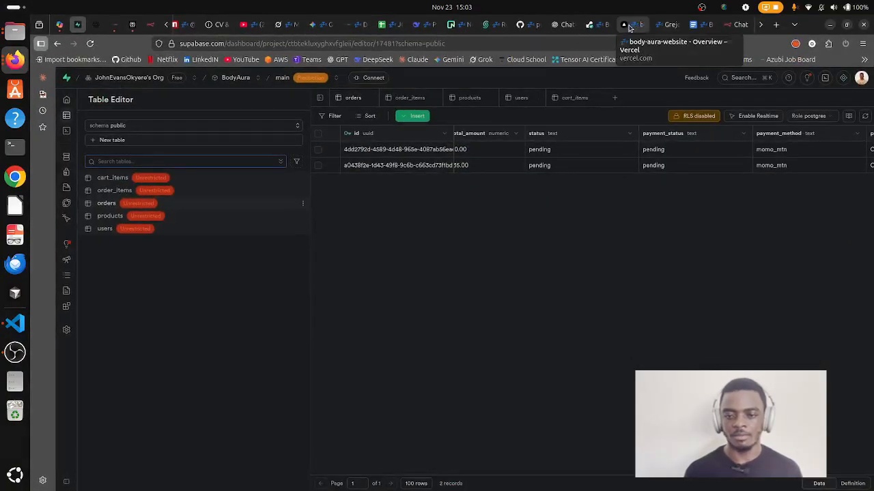
{"action": "left_click", "coordinate": [669, 24]}
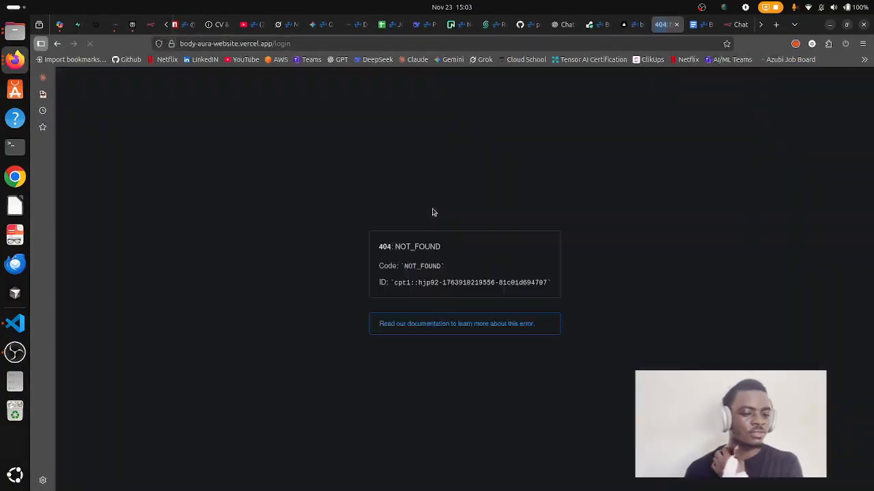
{"action": "left_click", "coordinate": [307, 44]}
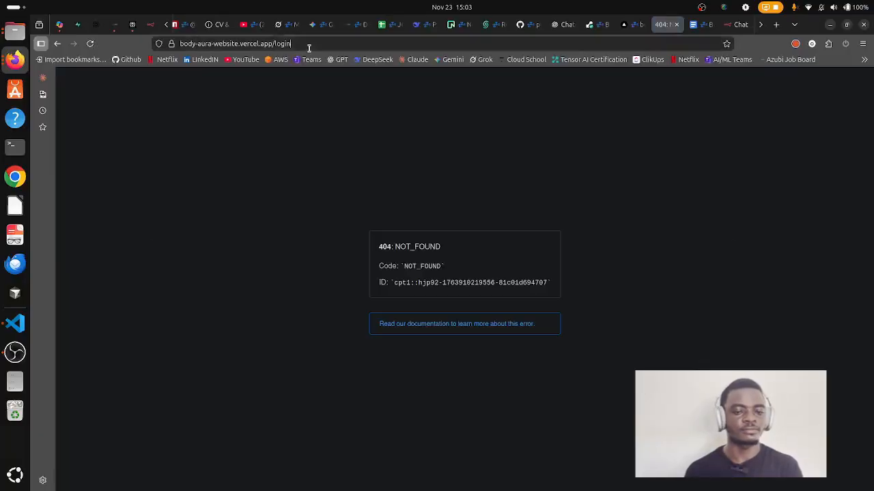
{"action": "key", "text": "BackSpace"}
{"action": "key", "text": "BackSpace"}
{"action": "key", "text": "BackSpace"}
{"action": "key", "text": "BackSpace"}
{"action": "key", "text": "BackSpace"}
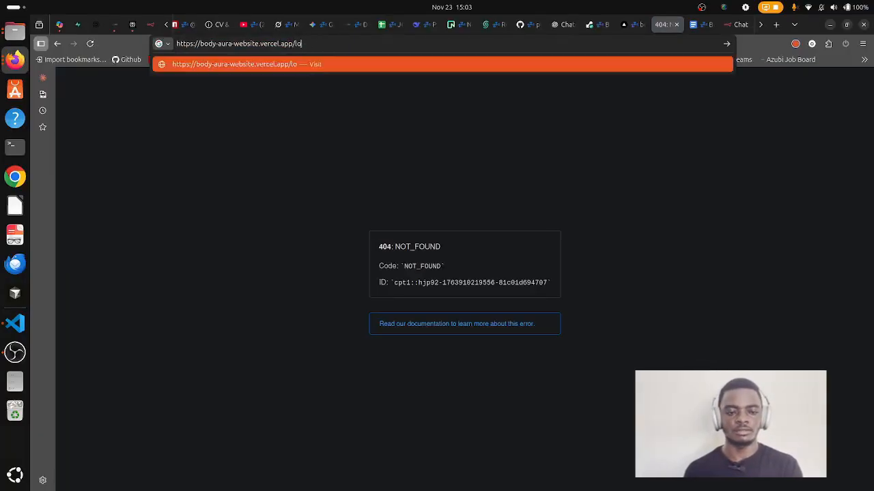
{"action": "key", "text": "Return"}
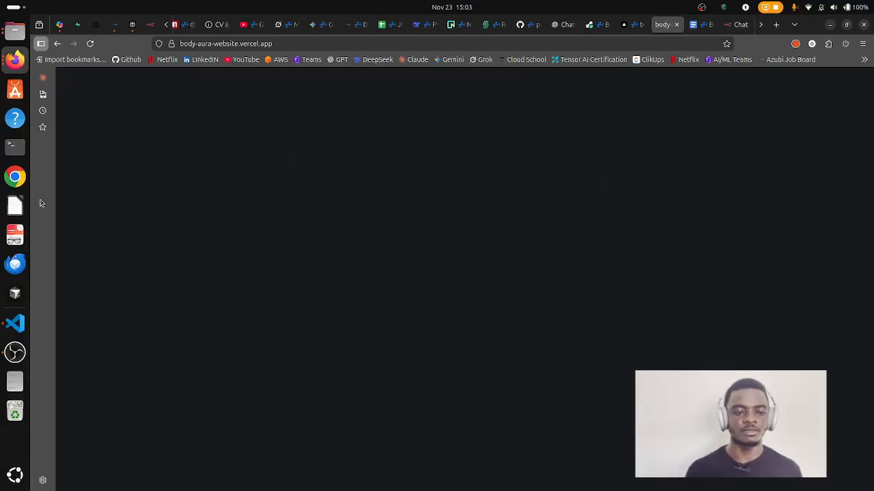
Reload the BodyAura storefront and sign in with the saved credentials.
{"action": "left_click", "coordinate": [90, 43]}
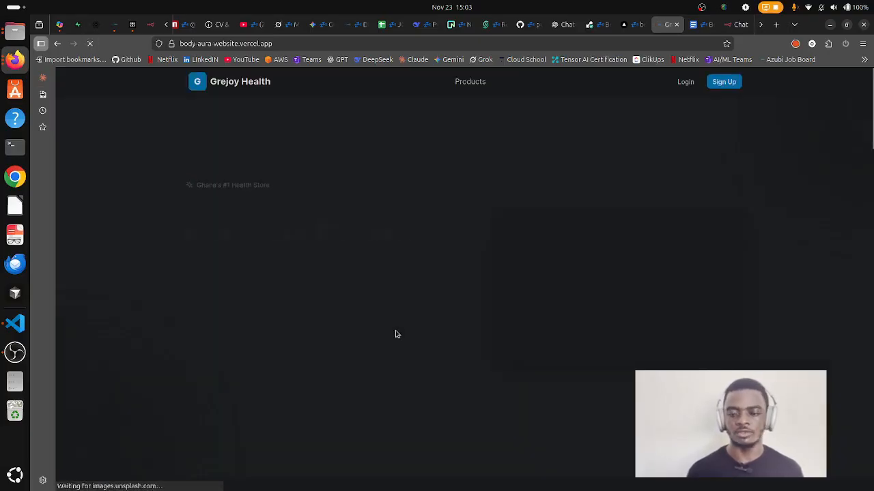
{"action": "left_click", "coordinate": [684, 82]}
{"action": "left_click", "coordinate": [469, 319]}
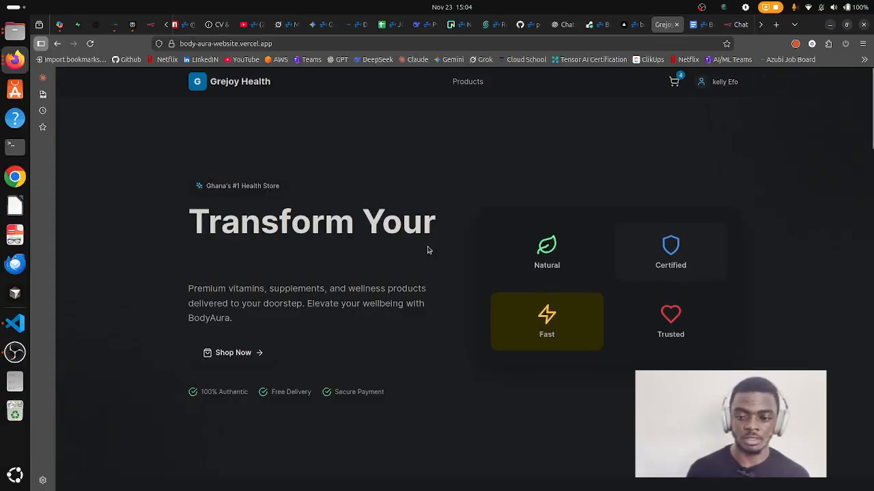
Browse the six shop products, then show Supabase's matching products table.
{"action": "scroll", "coordinate": [396, 228], "scroll_direction": "down", "scroll_amount": 3}
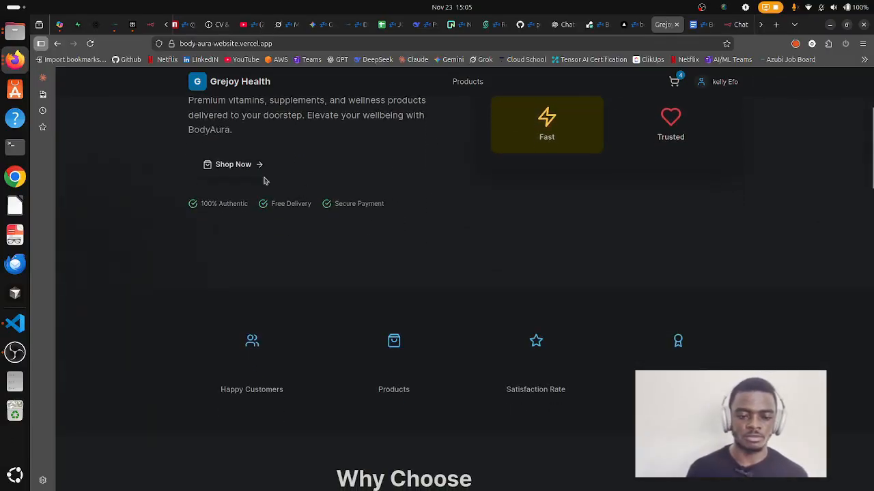
{"action": "left_click", "coordinate": [230, 170]}
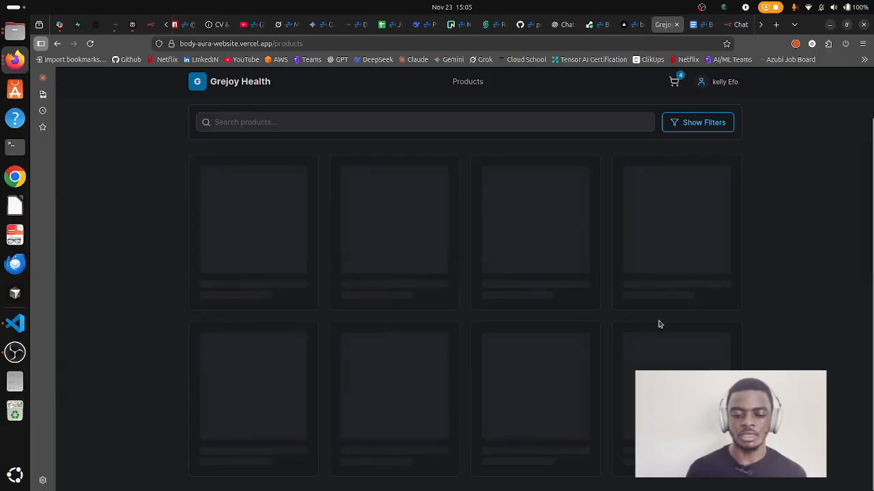
{"action": "scroll", "coordinate": [501, 286], "scroll_direction": "down", "scroll_amount": 2}
{"action": "scroll", "coordinate": [423, 273], "scroll_direction": "up", "scroll_amount": 2}
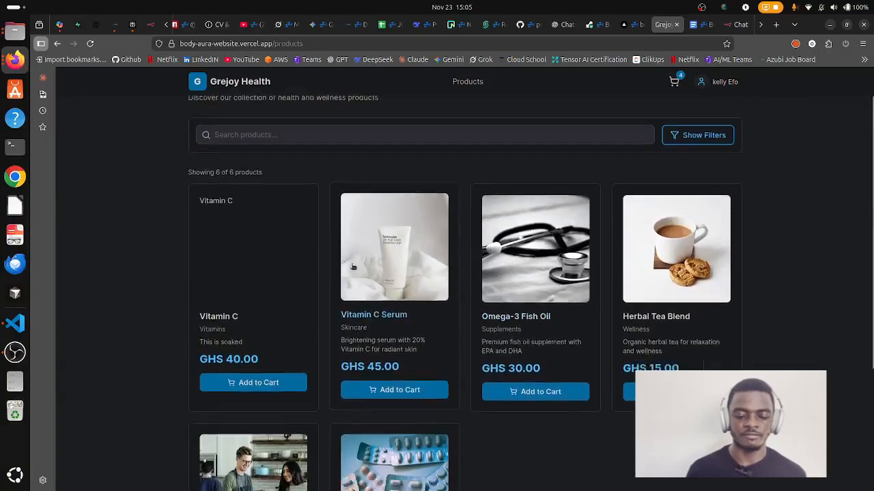
{"action": "scroll", "coordinate": [353, 266], "scroll_direction": "down", "scroll_amount": 3}
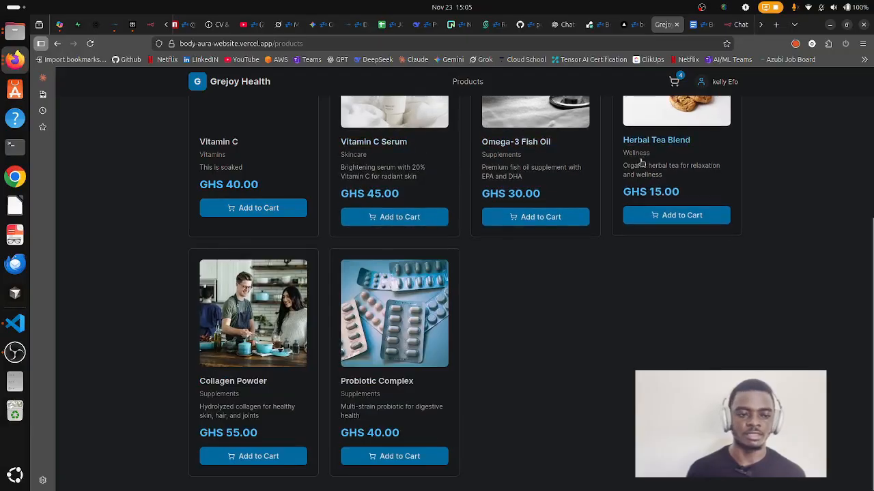
{"action": "left_click", "coordinate": [81, 32]}
{"action": "left_click", "coordinate": [102, 217]}
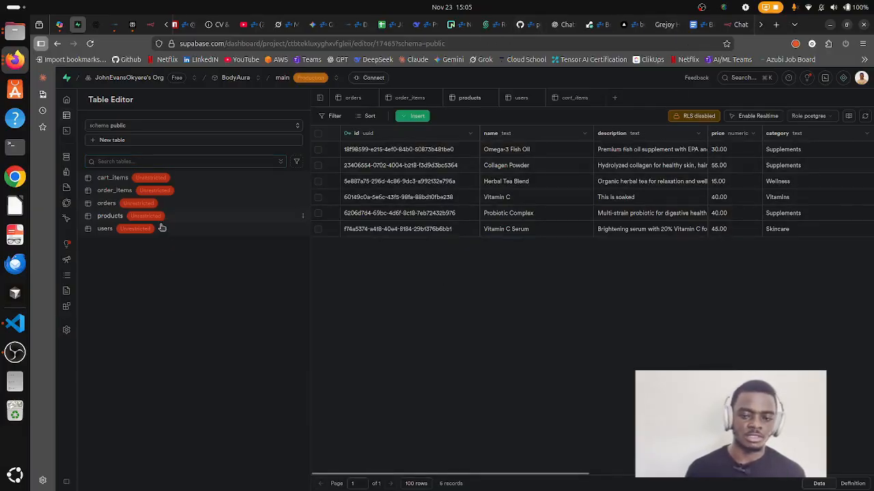
Go back to the storefront and open the GHS 150.00 shopping cart.
{"action": "left_click", "coordinate": [666, 24]}
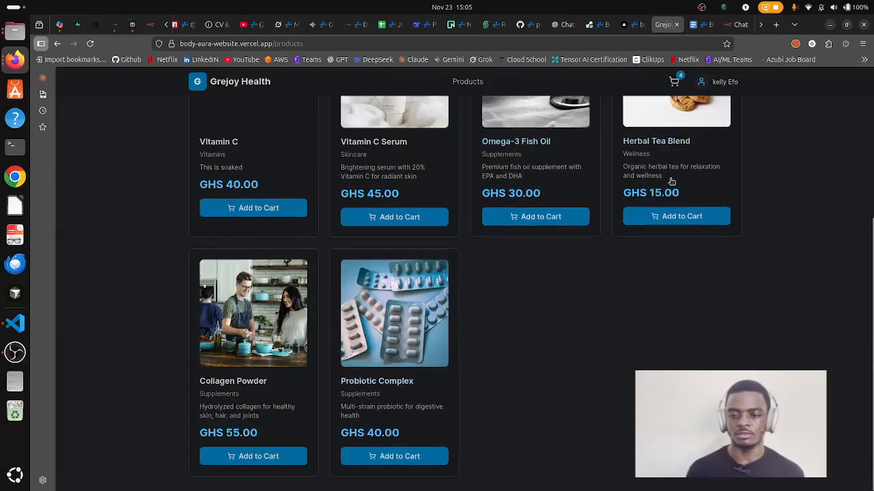
{"action": "scroll", "coordinate": [669, 230], "scroll_direction": "up", "scroll_amount": 3}
{"action": "left_click", "coordinate": [677, 83]}
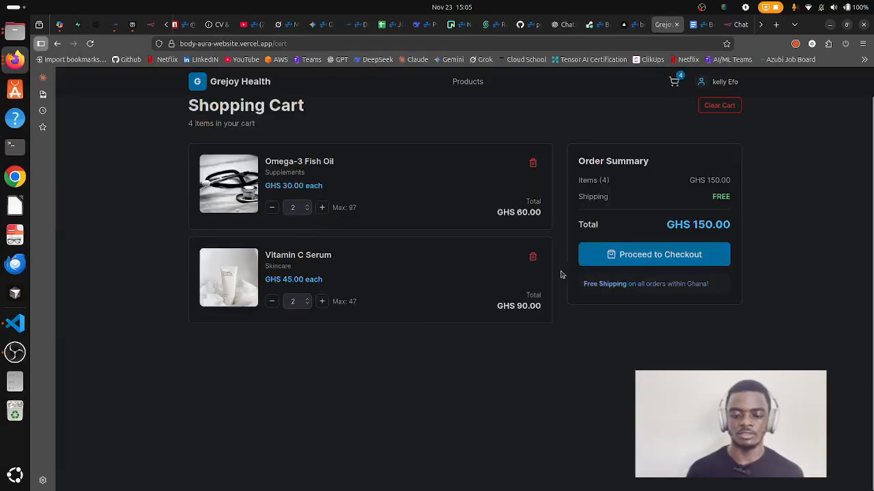
Place the order with empty details to trigger required-field errors, then return to the n8n Products tool settings.
{"action": "left_click", "coordinate": [611, 256]}
{"action": "scroll", "coordinate": [471, 275], "scroll_direction": "down", "scroll_amount": 1}
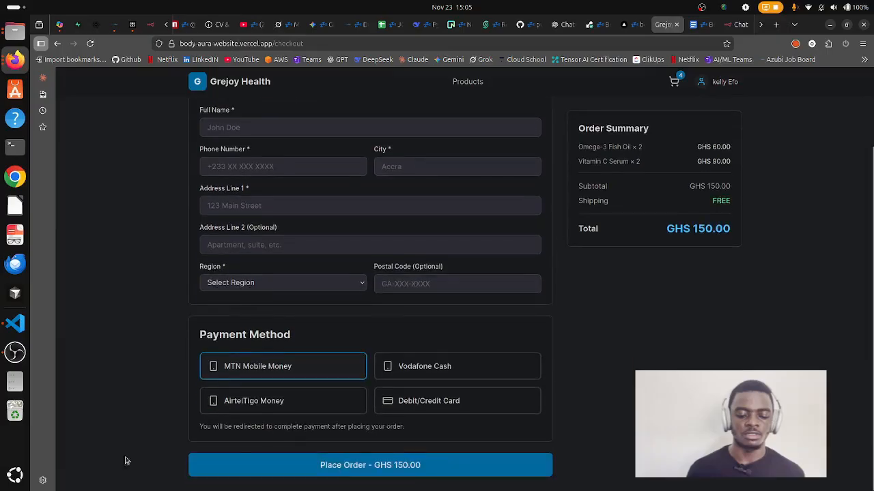
{"action": "left_click", "coordinate": [381, 461]}
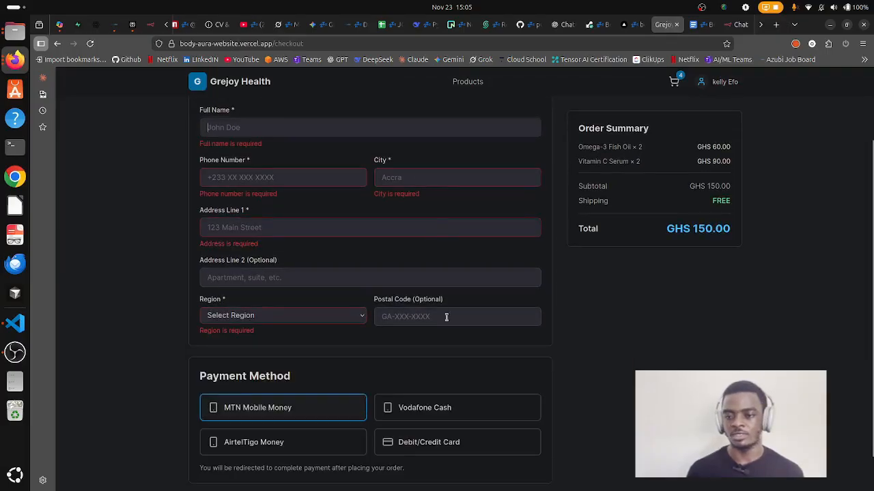
{"action": "left_click", "coordinate": [735, 26]}
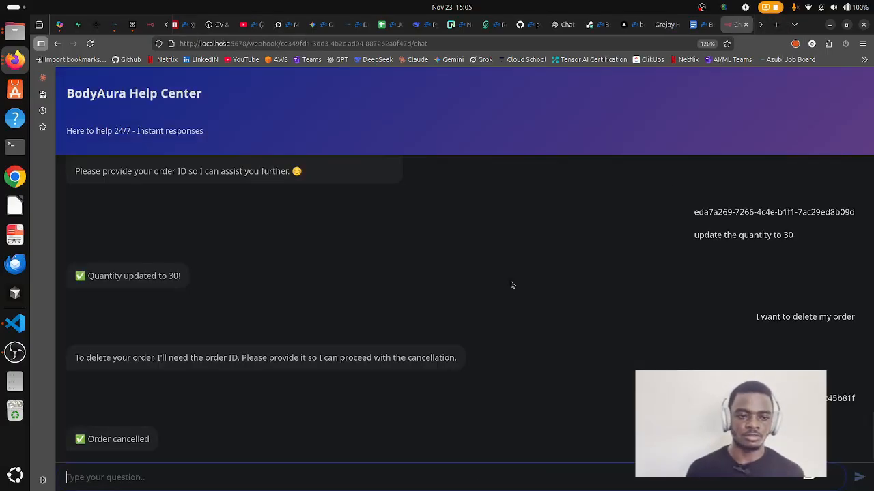
{"action": "left_click", "coordinate": [146, 27]}
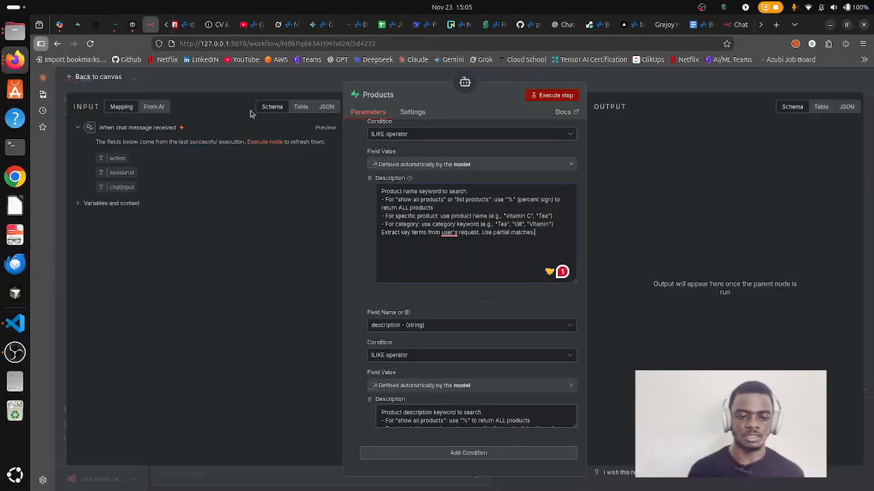